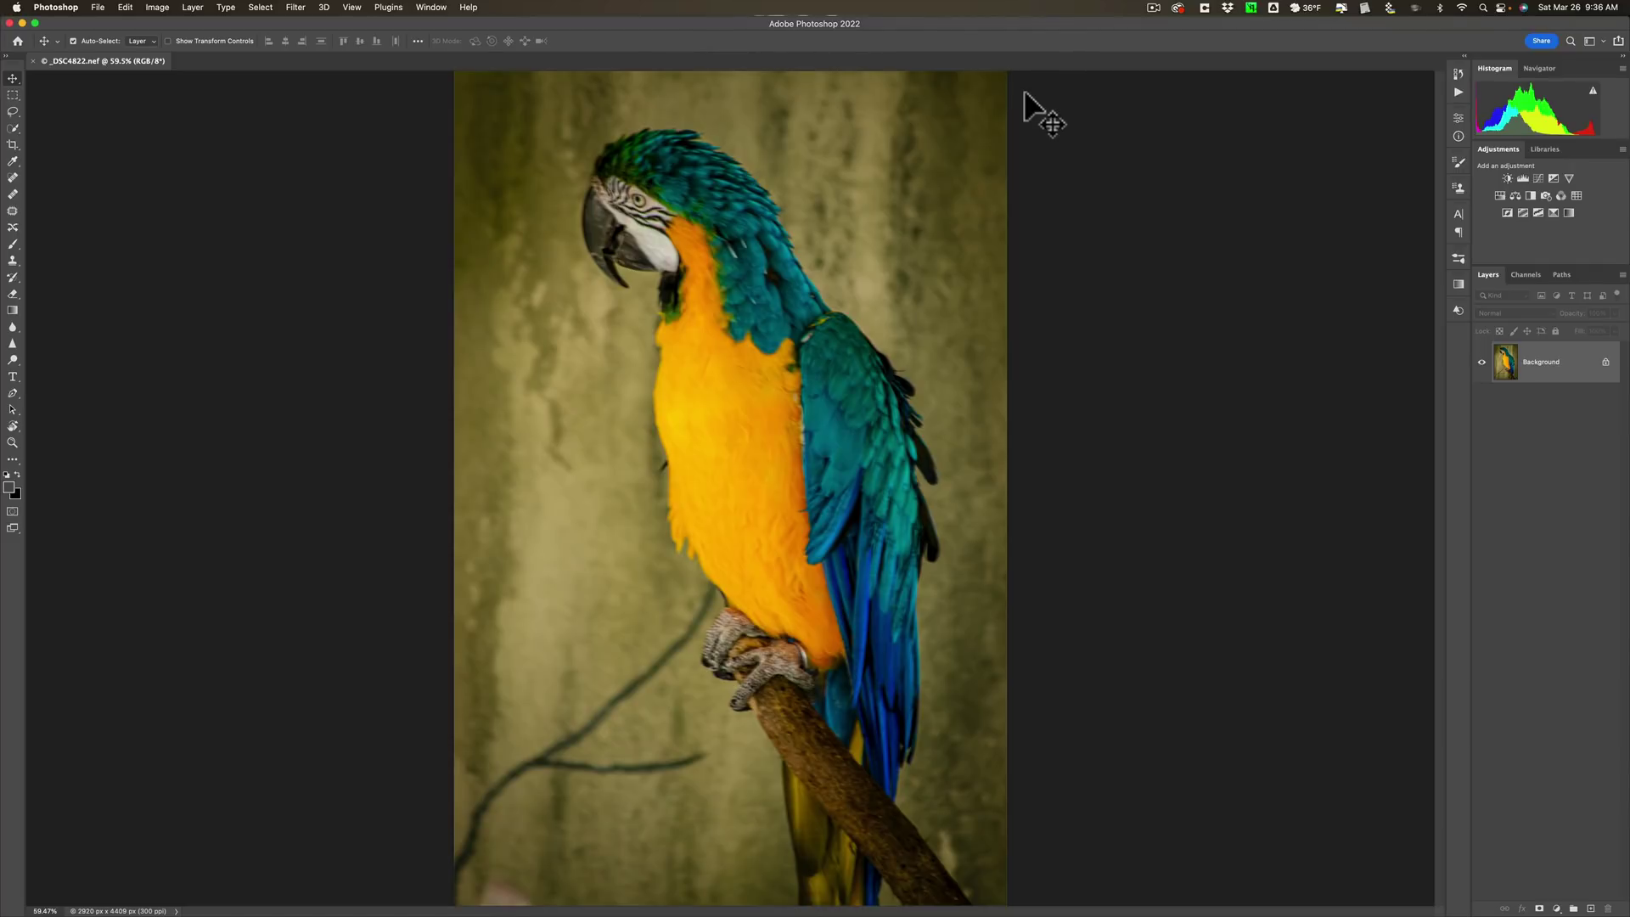
Inspect the sharpness of the parrot's head at 200% zoom, then fit the whole image in view.
key(super)
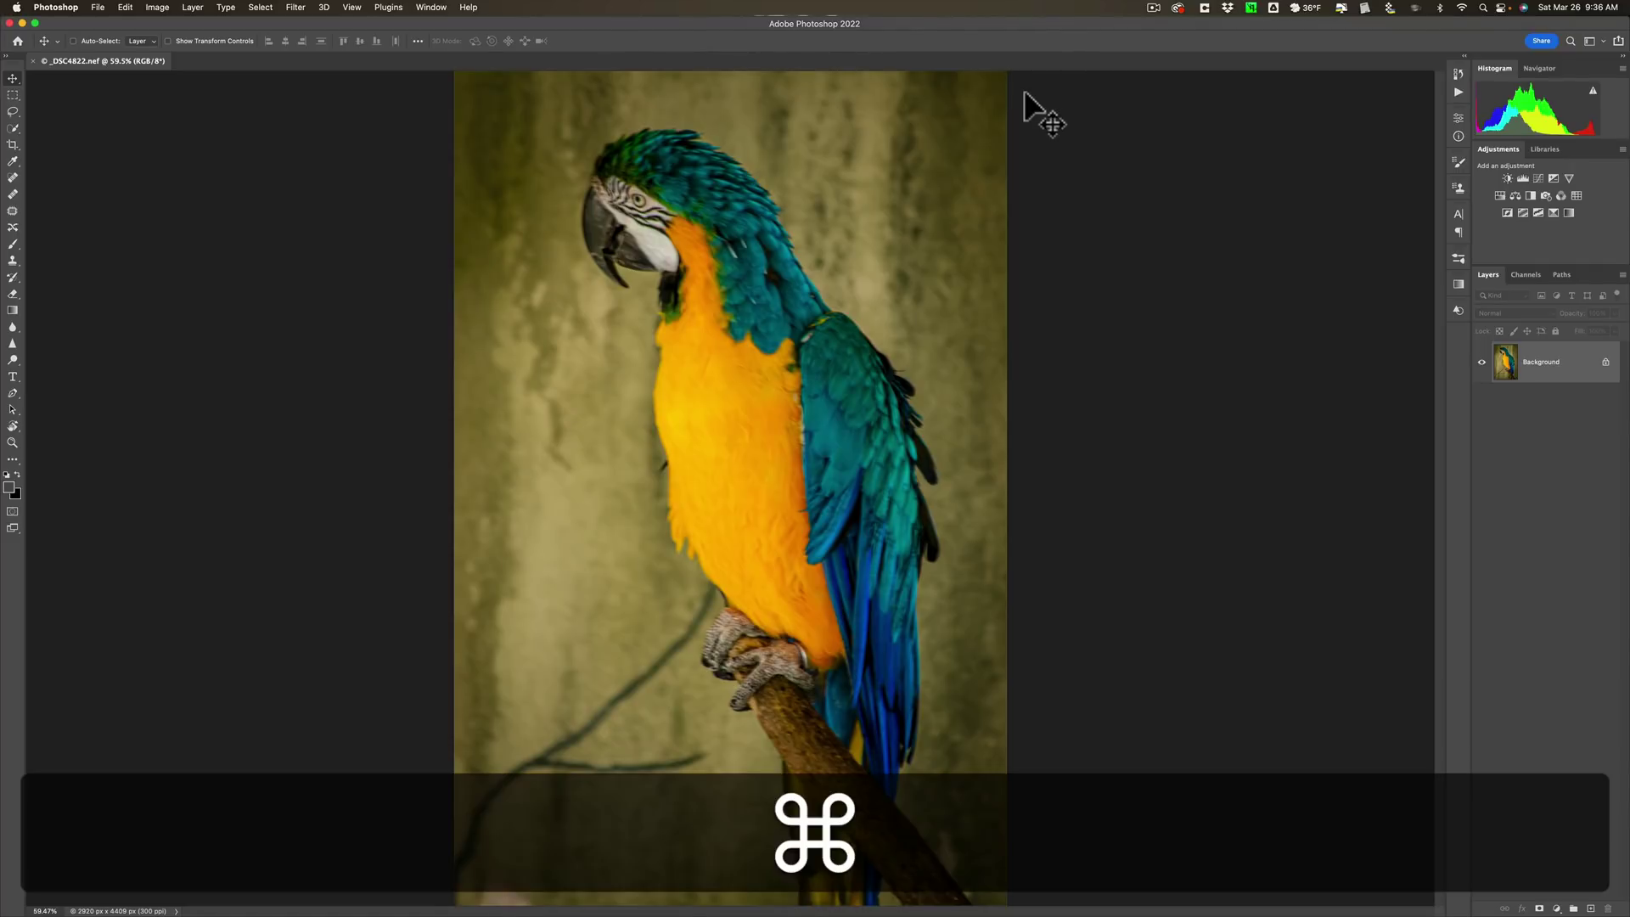
key(super+equal)
key(super+equal)
key(super+equal)
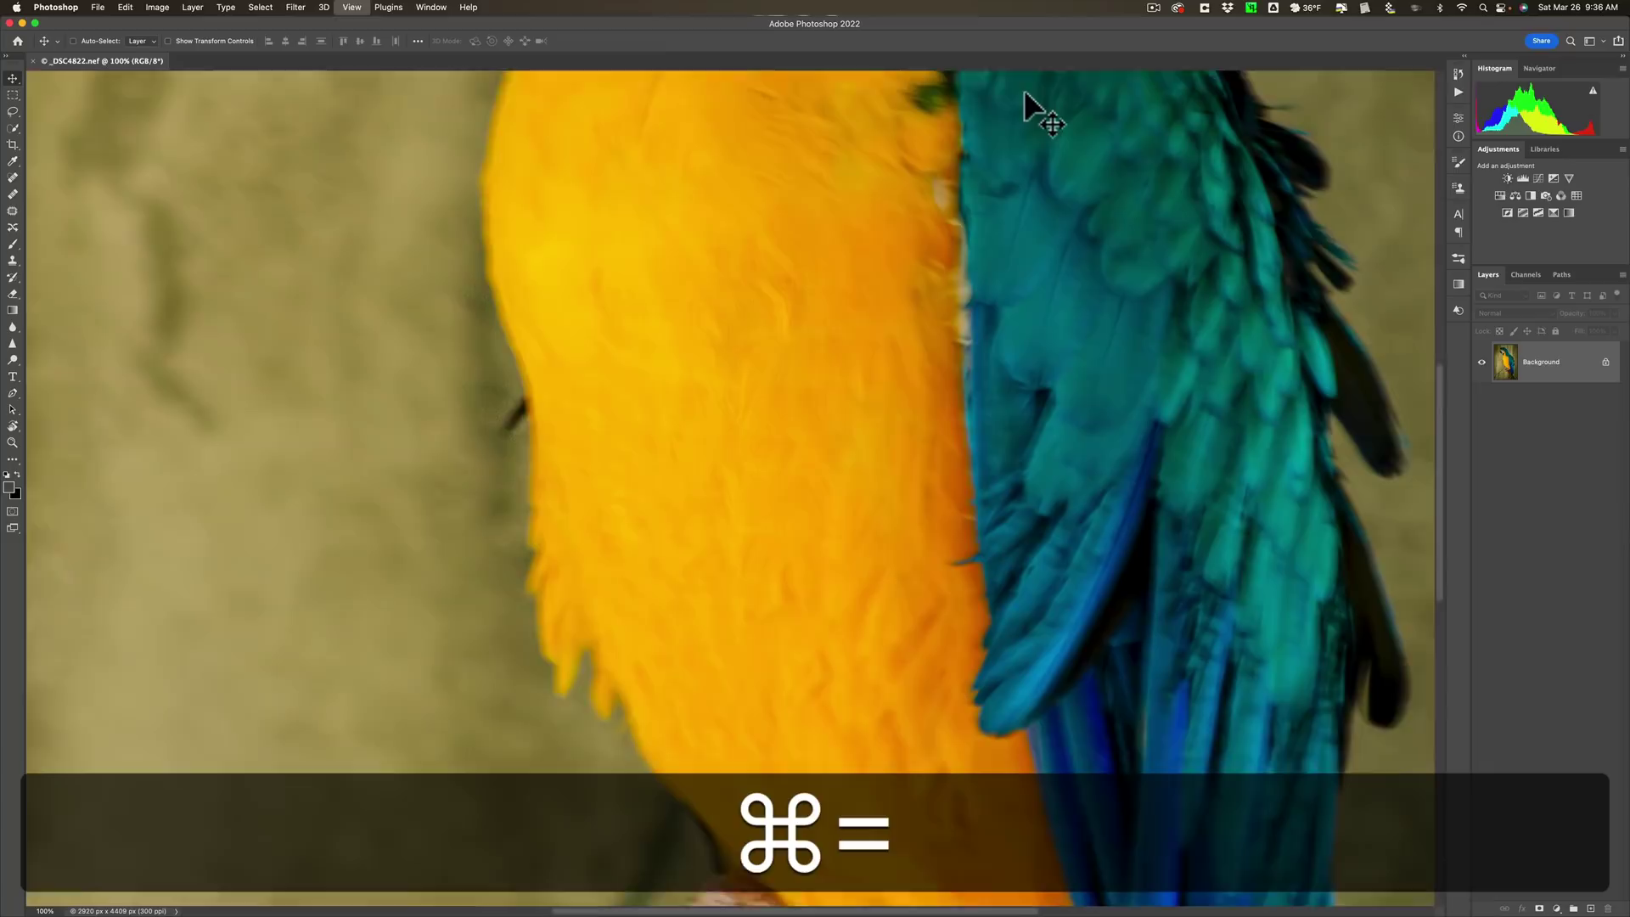
scroll(1024, 89, up, 10)
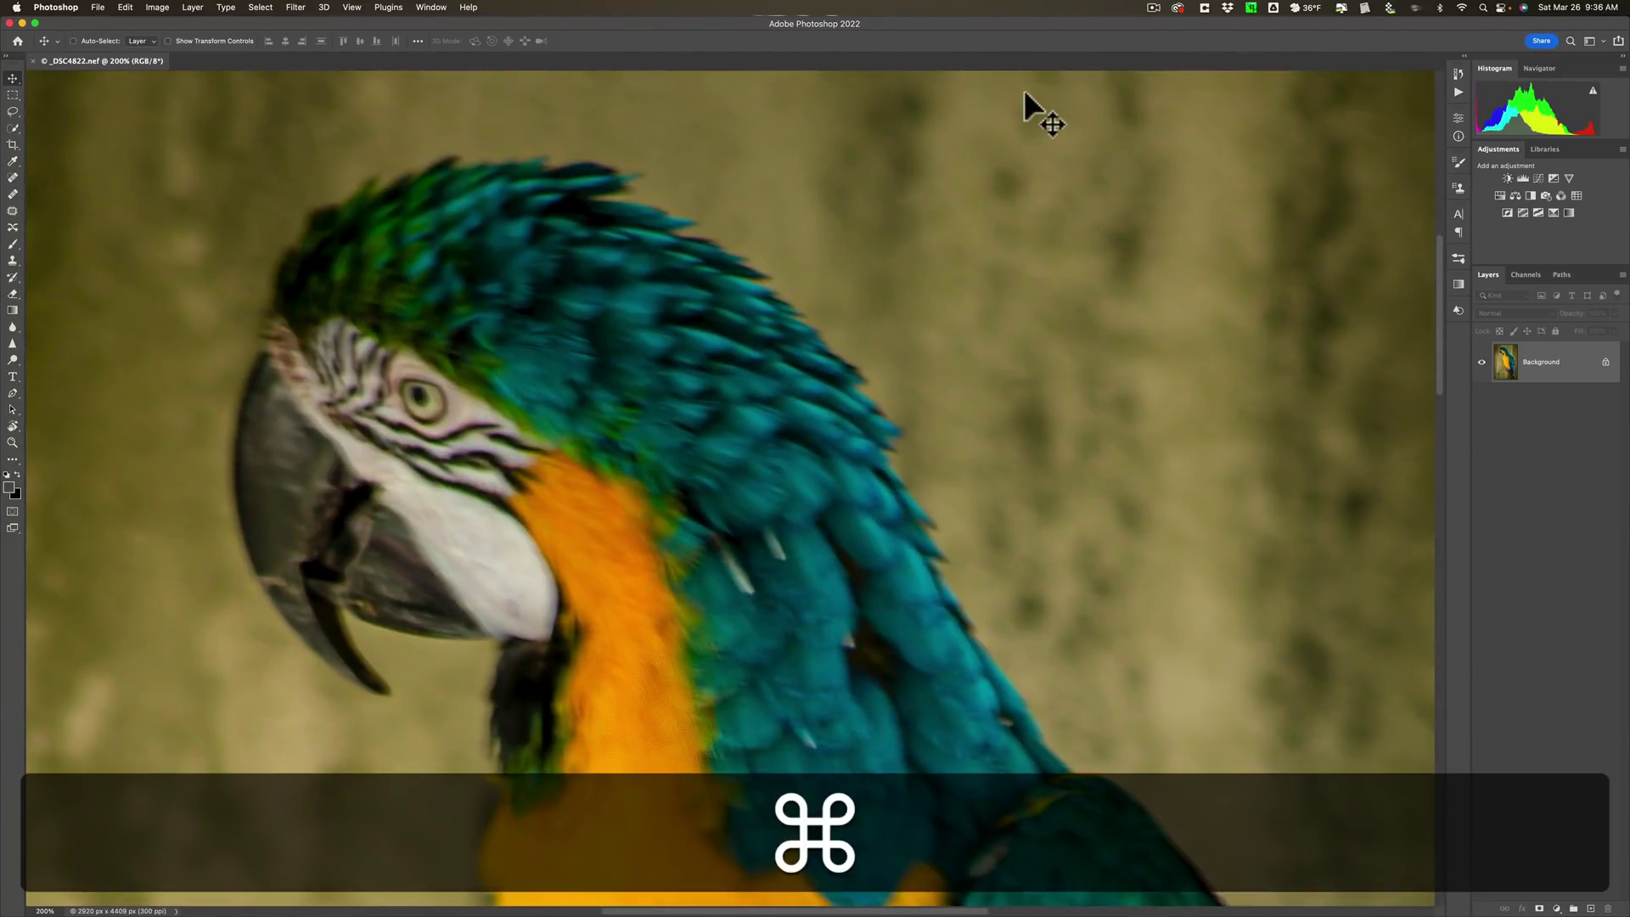
key(super+0)
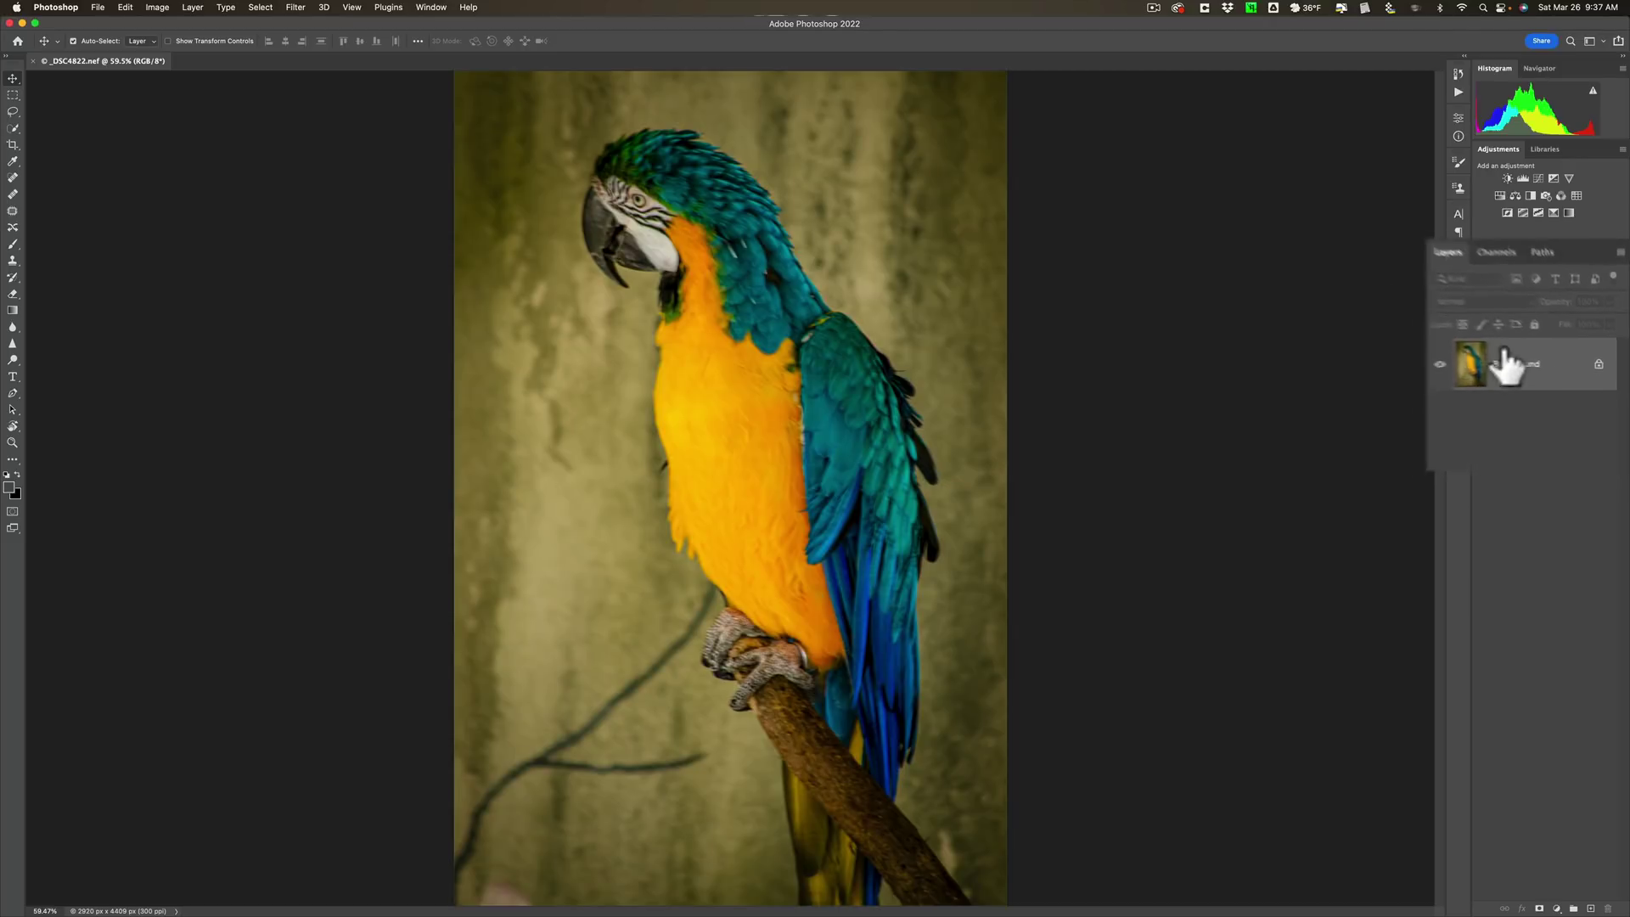
Duplicate the Background layer and convert the copy for Smart Filters.
key(super)
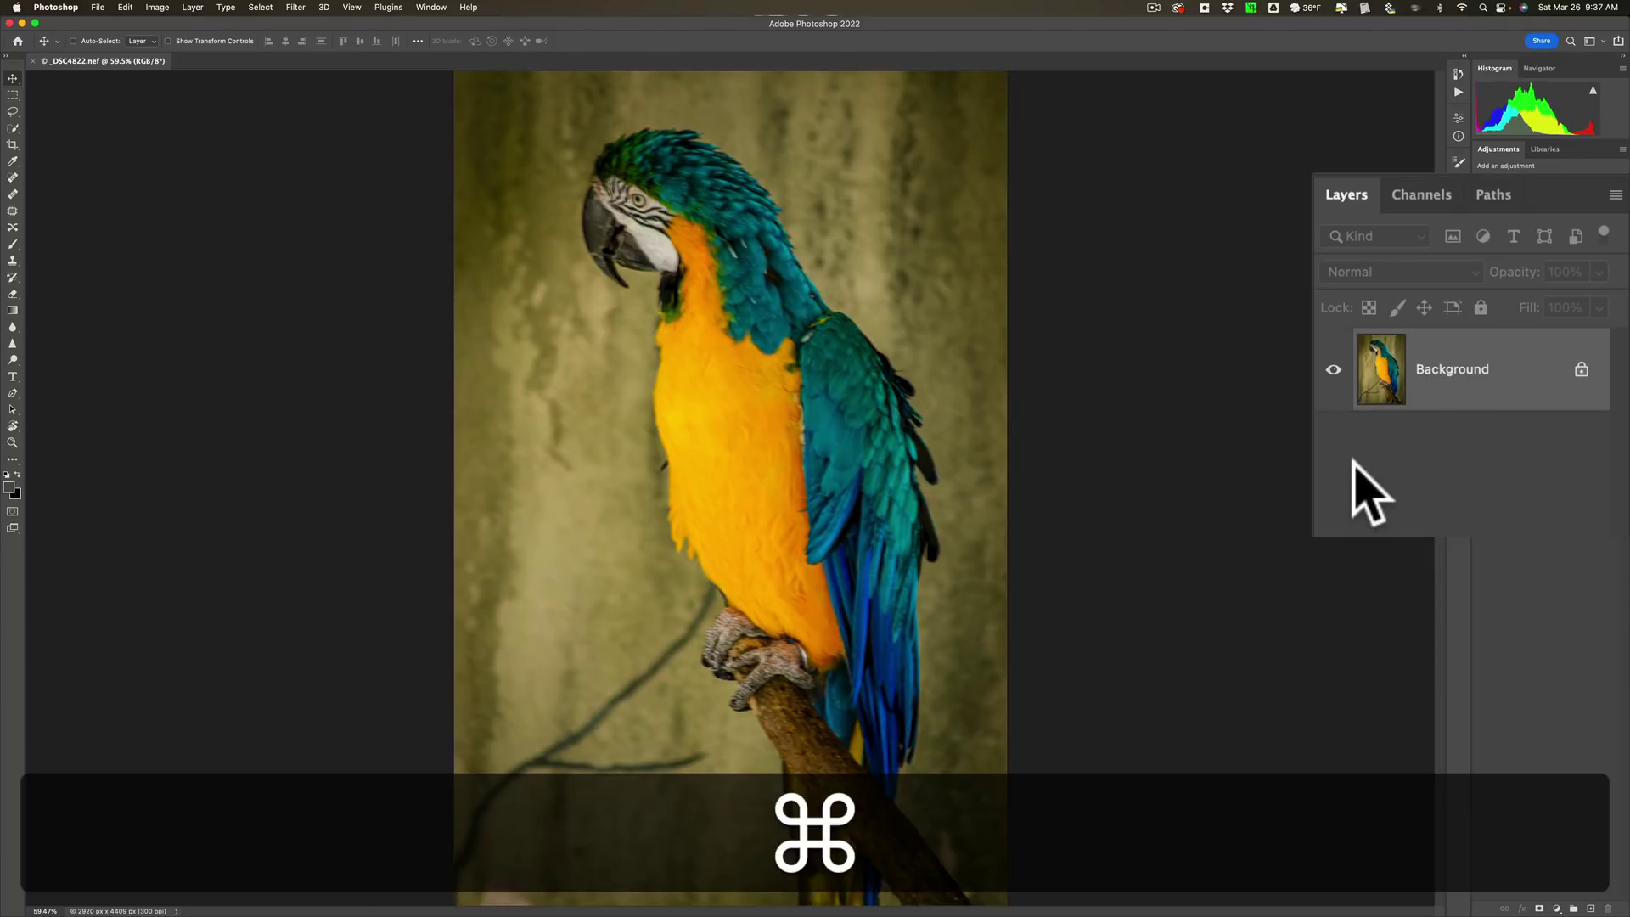
key(super+j)
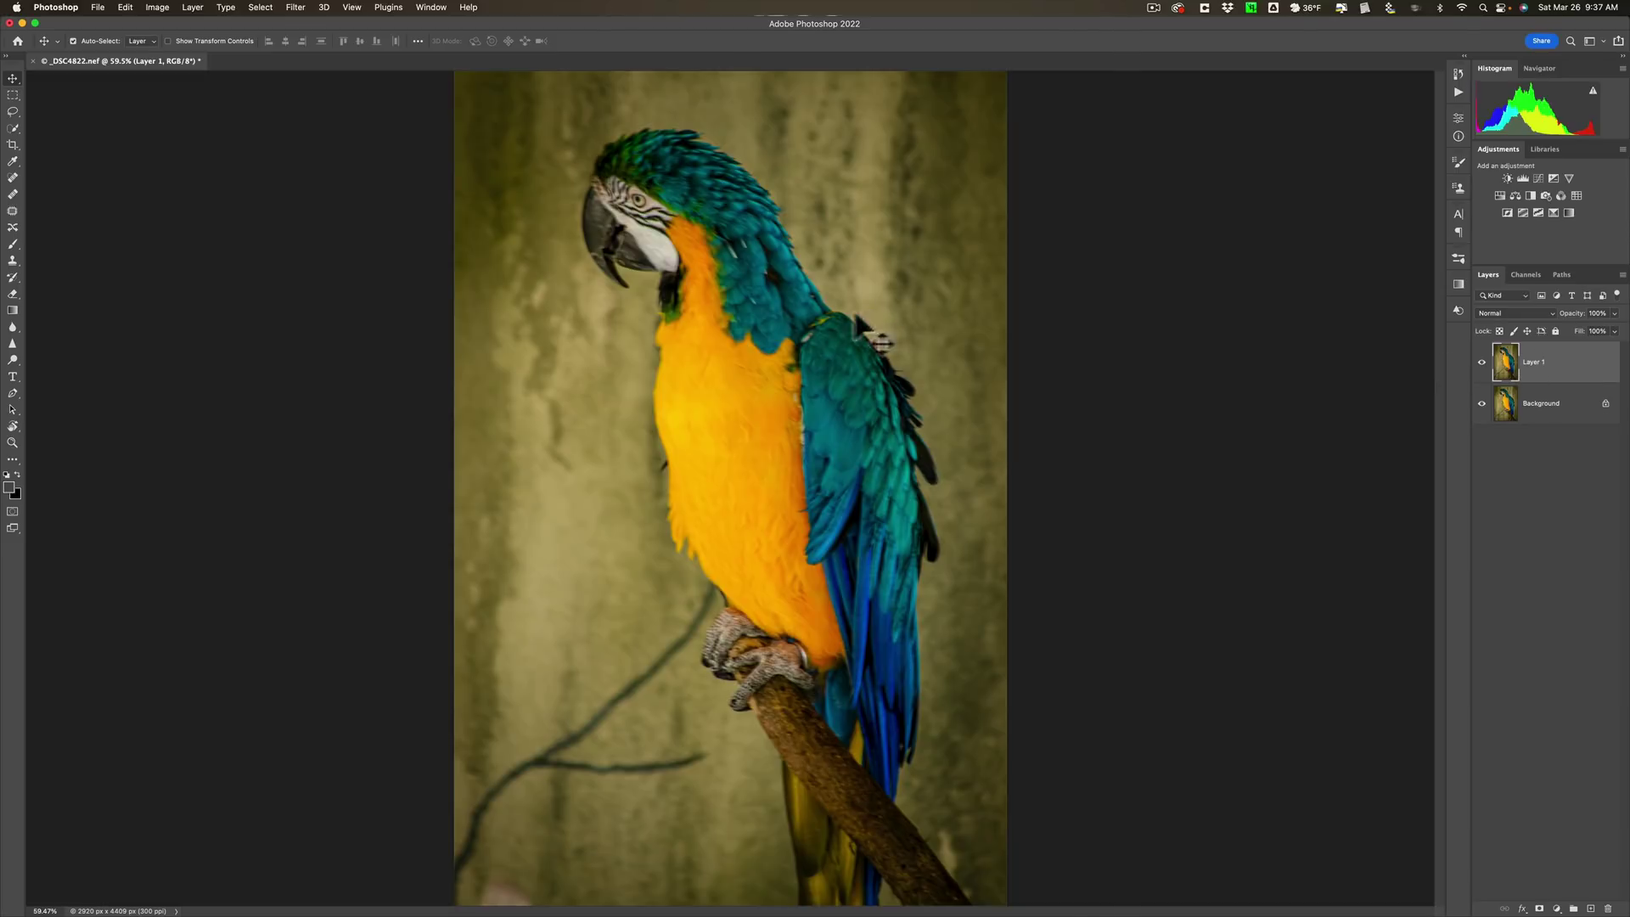
click(295, 7)
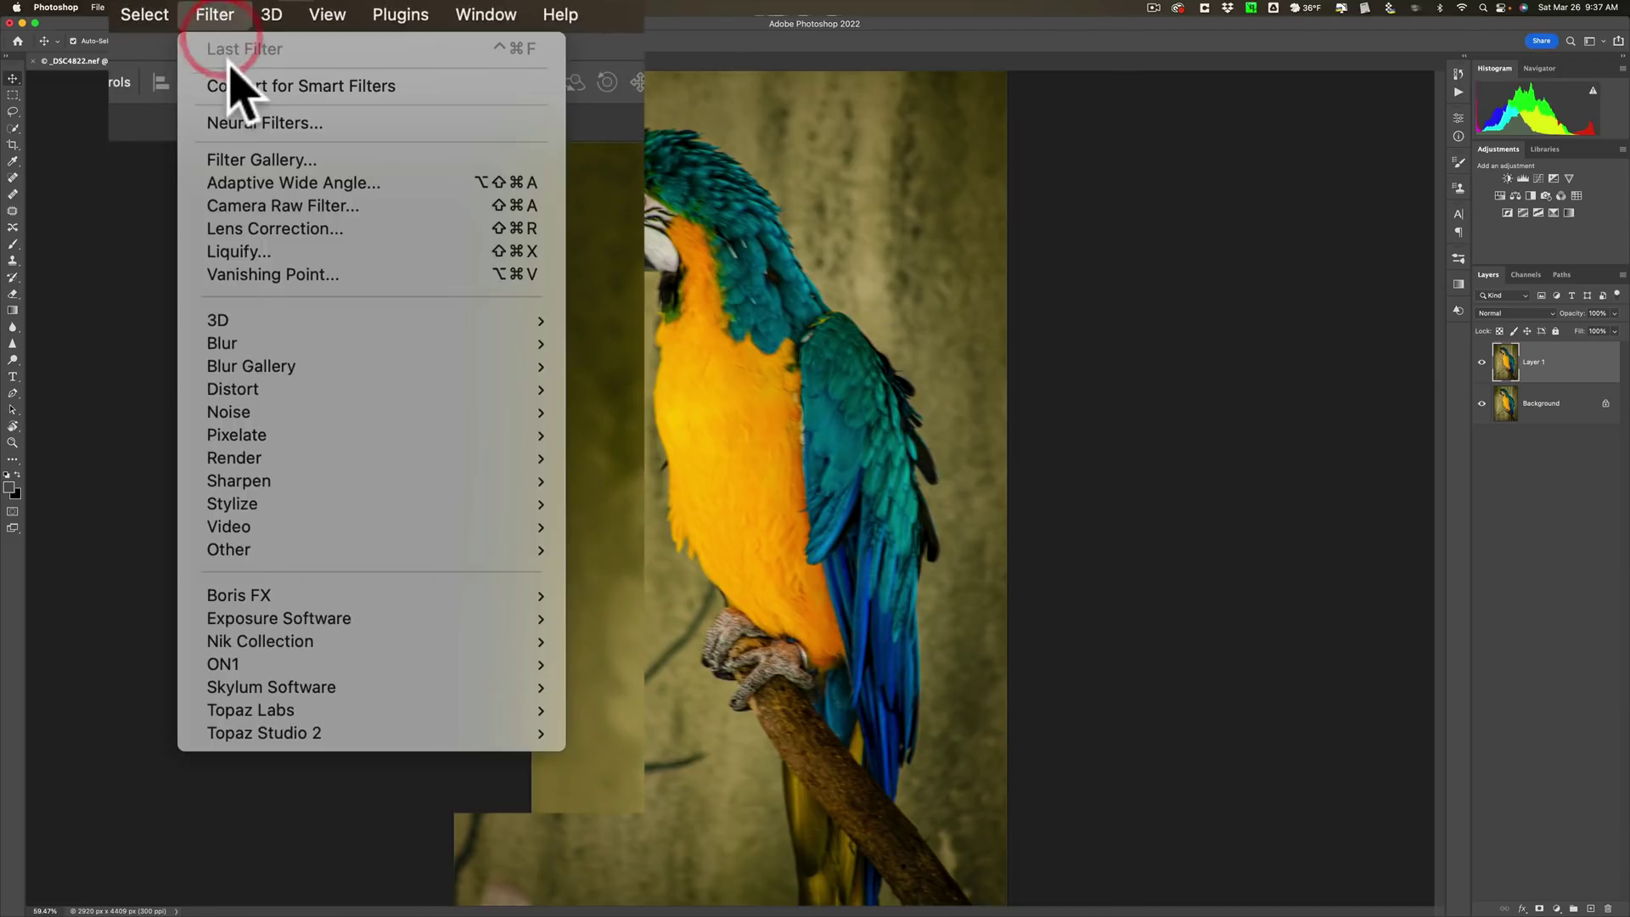
click(361, 88)
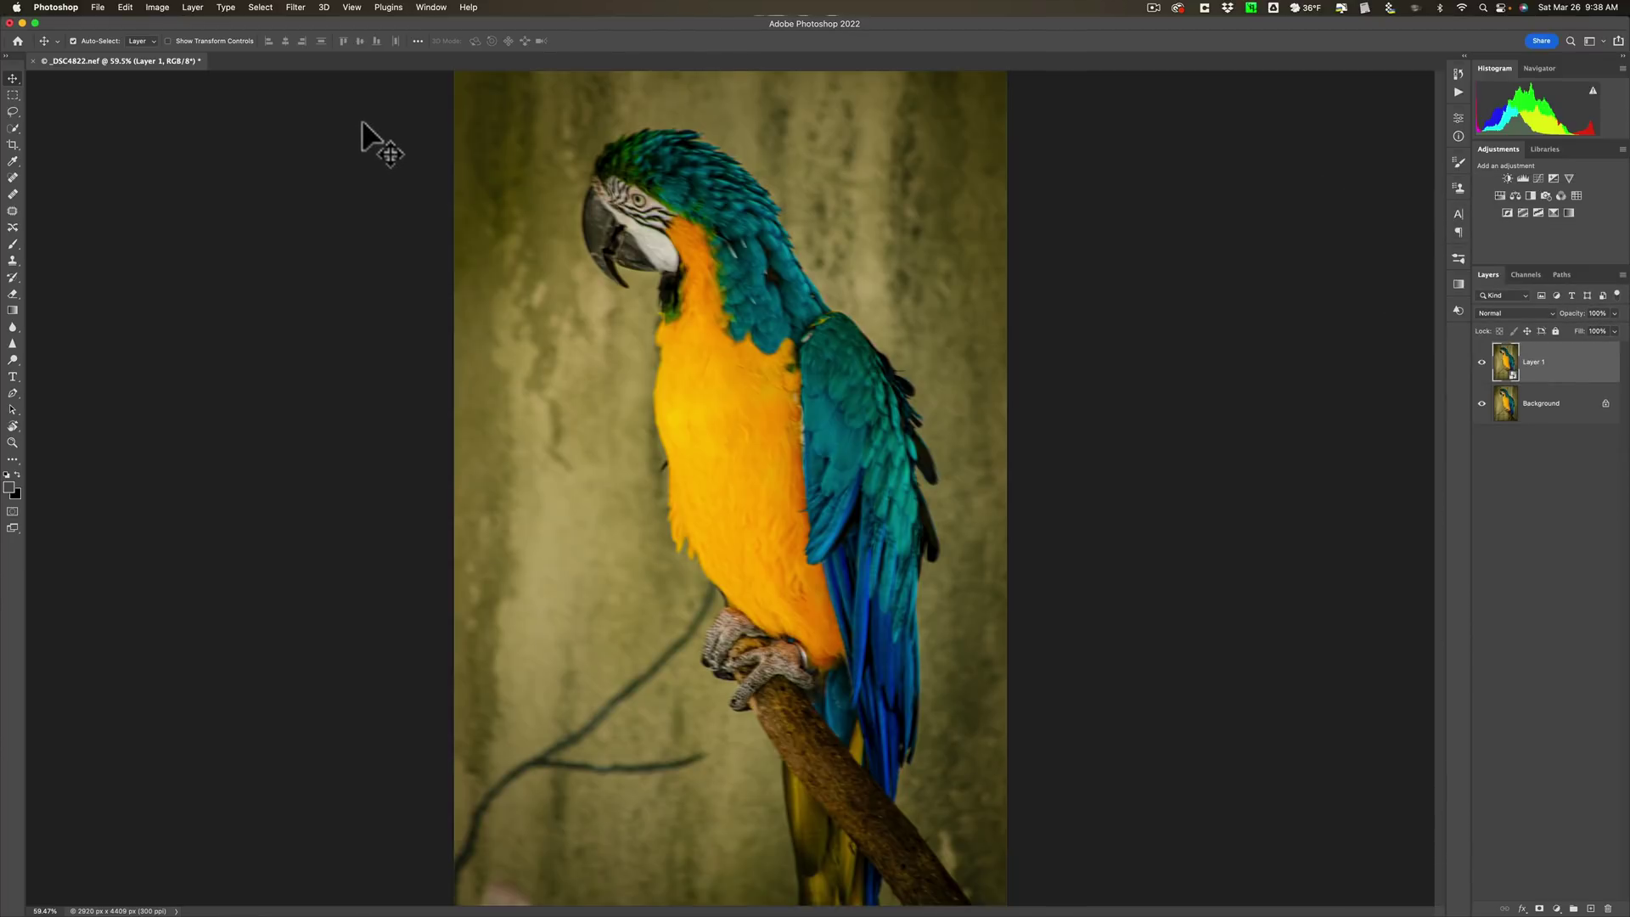
Open the converted layer in the Topaz Sharpen AI filter and show the parrot's head in the comparison previews.
click(295, 7)
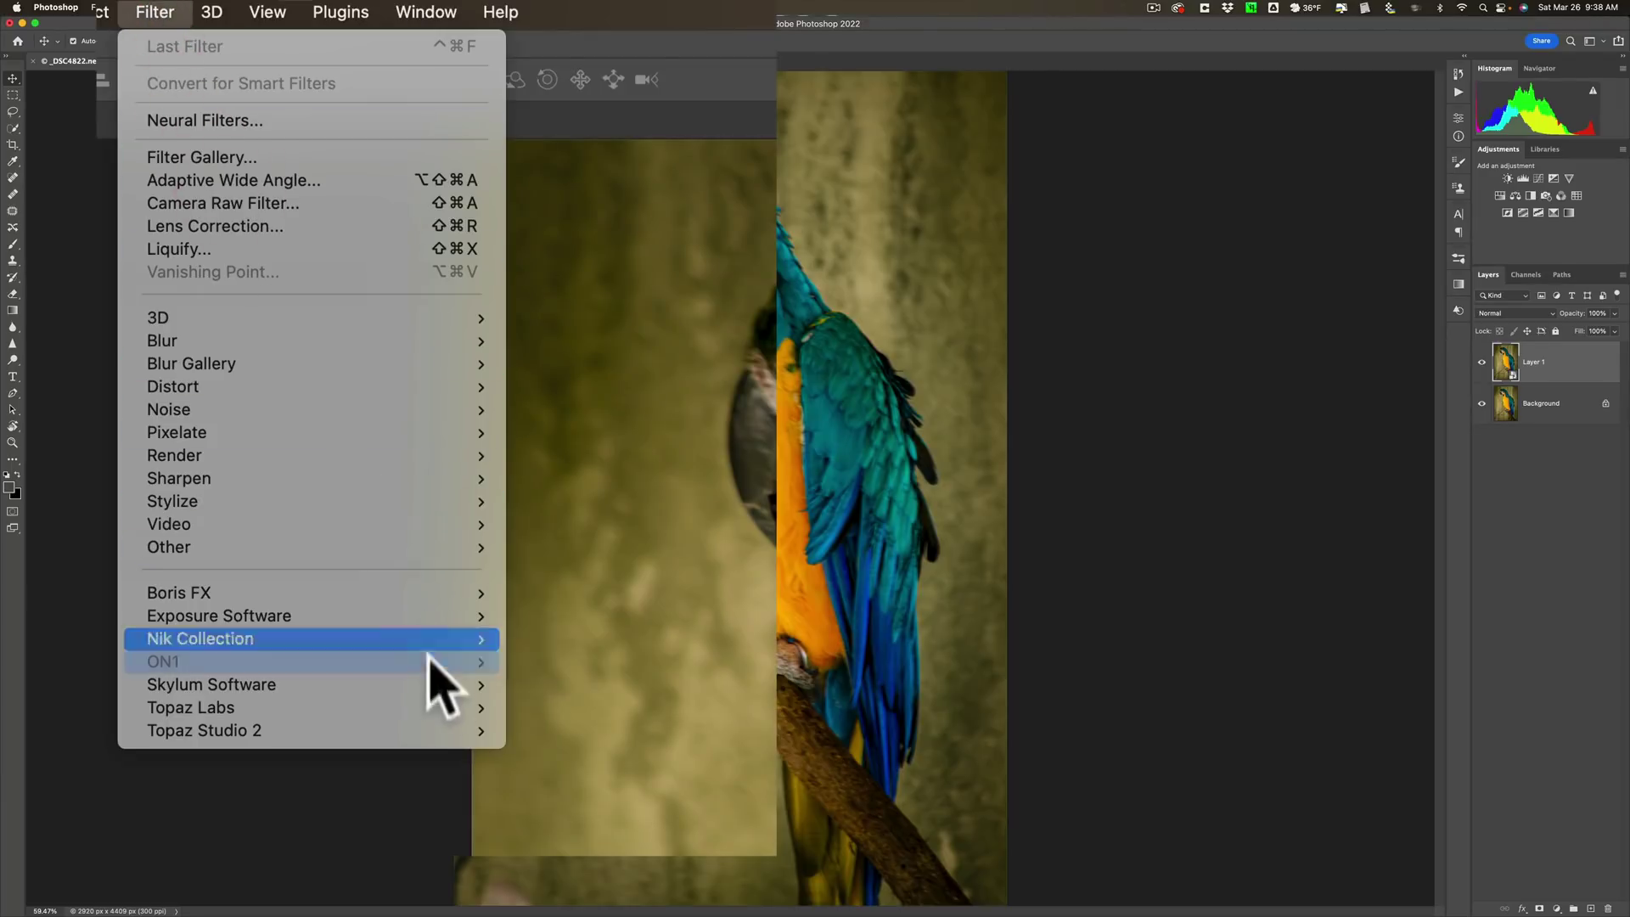
mouse_move(440, 712)
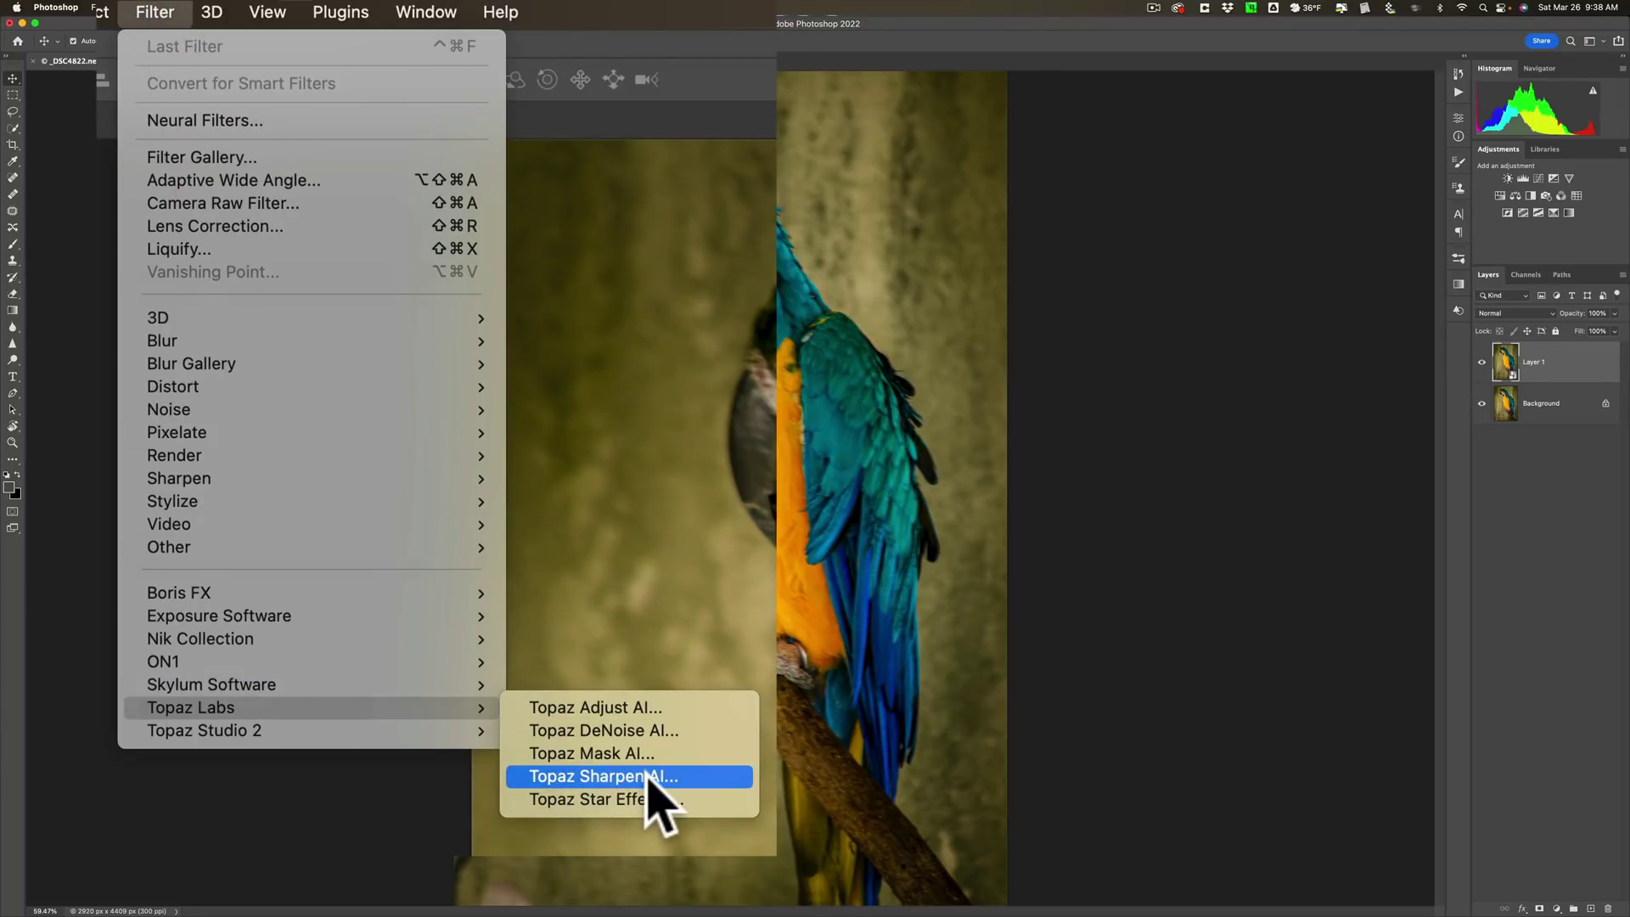
click(648, 776)
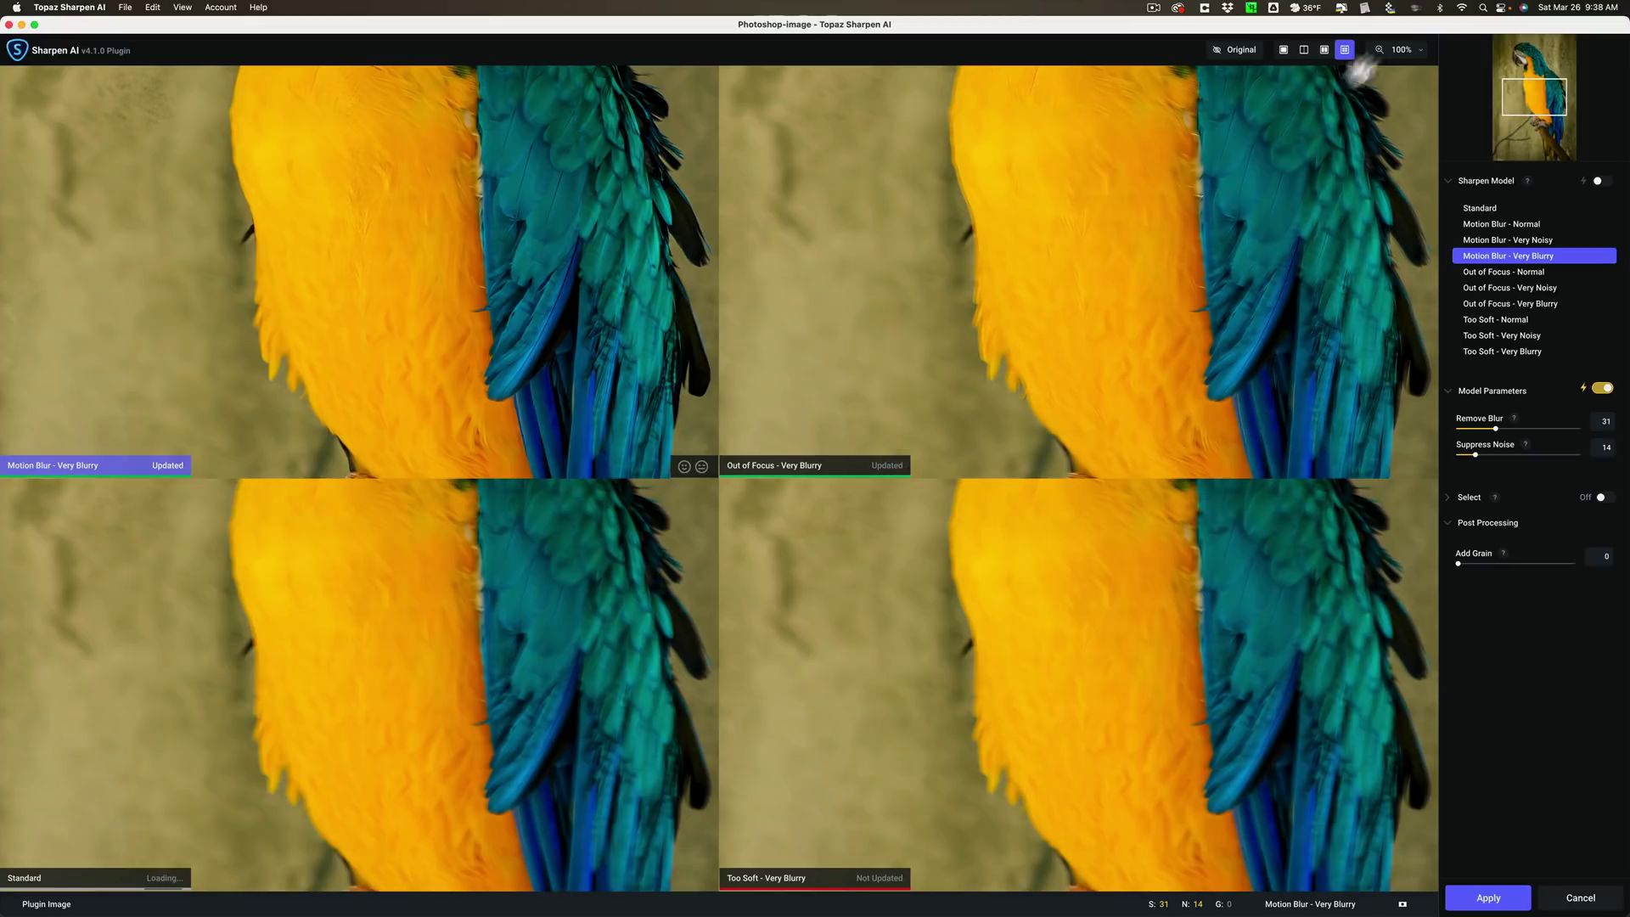
drag(1534, 99, 1525, 56)
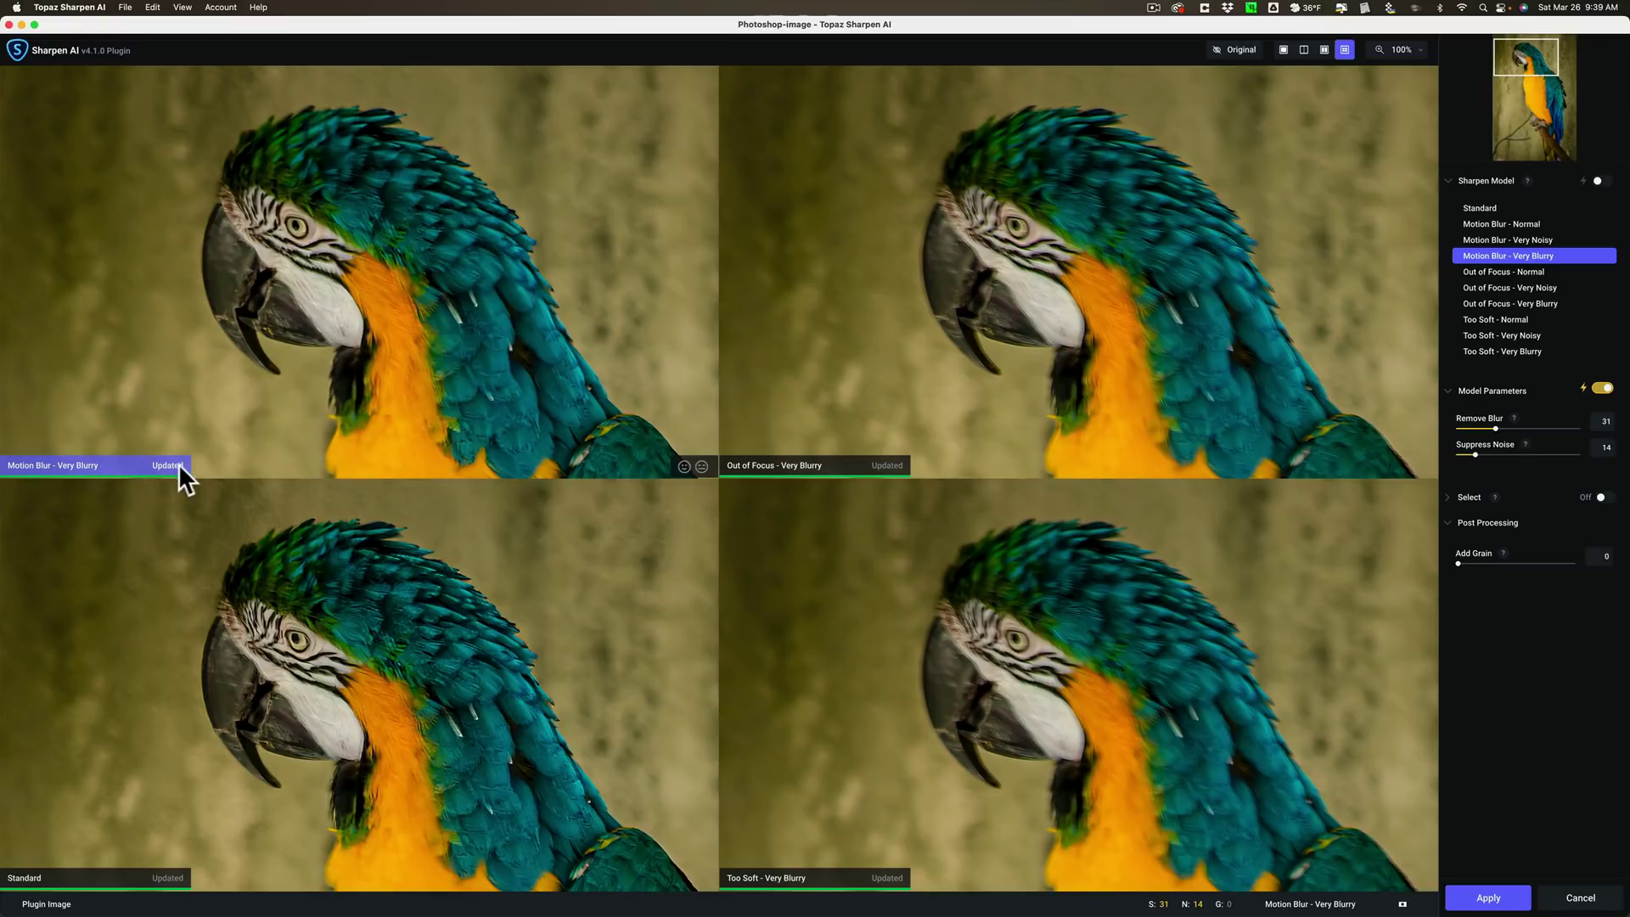
Compare the Motion Blur, Out of Focus, Standard and Too Soft previews of the parrot's head with the original.
click(356, 219)
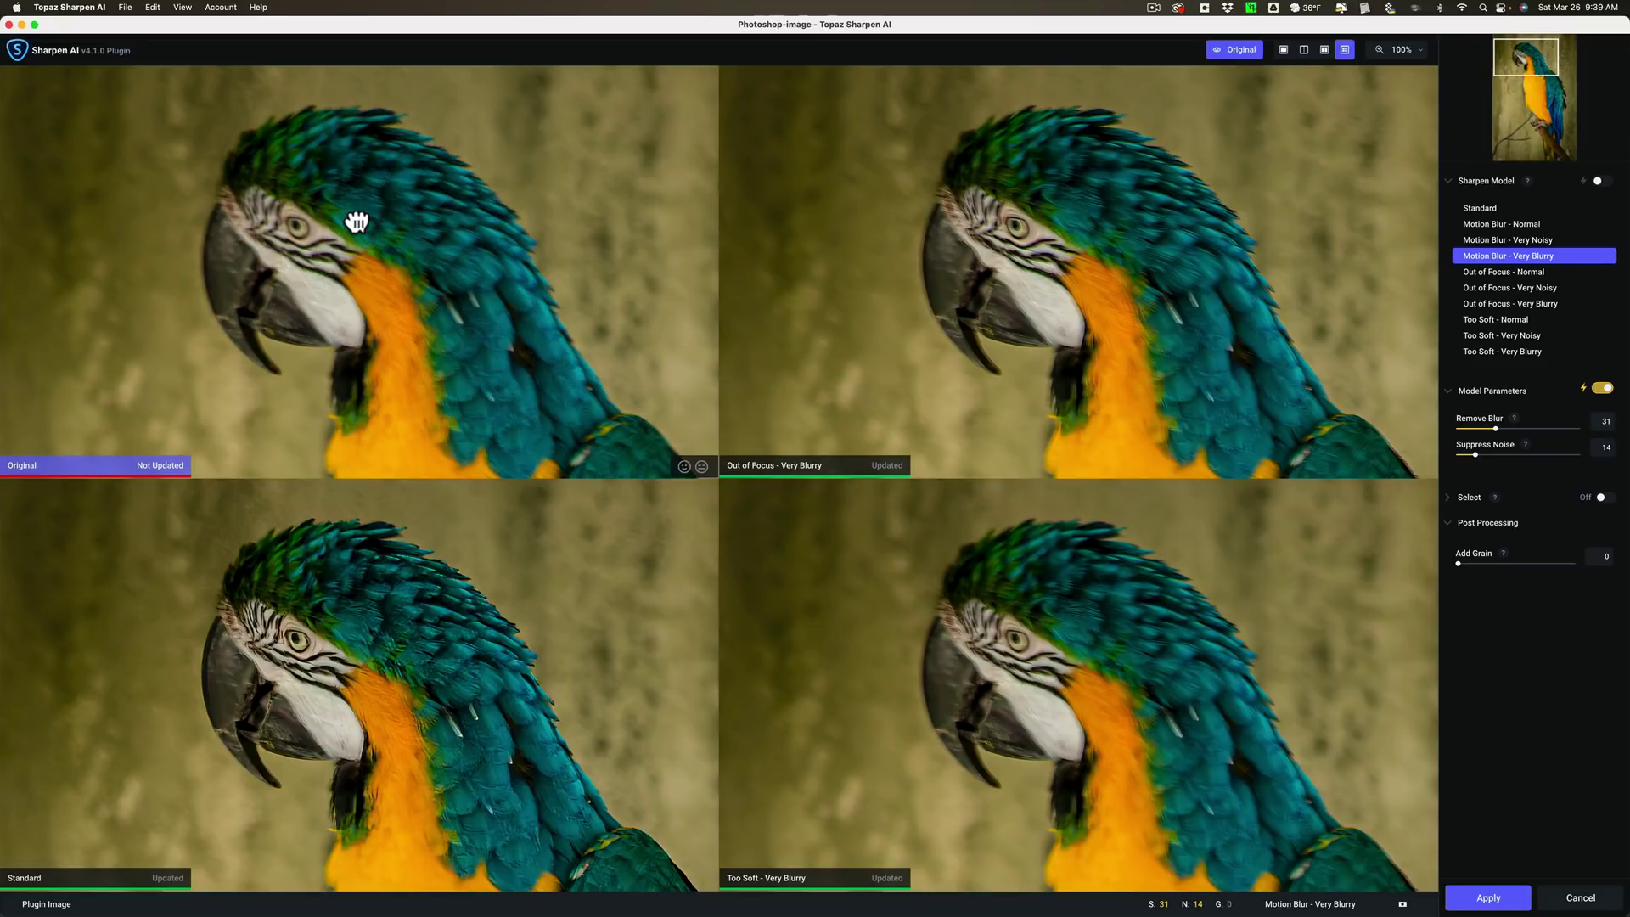
drag(356, 222, 357, 220)
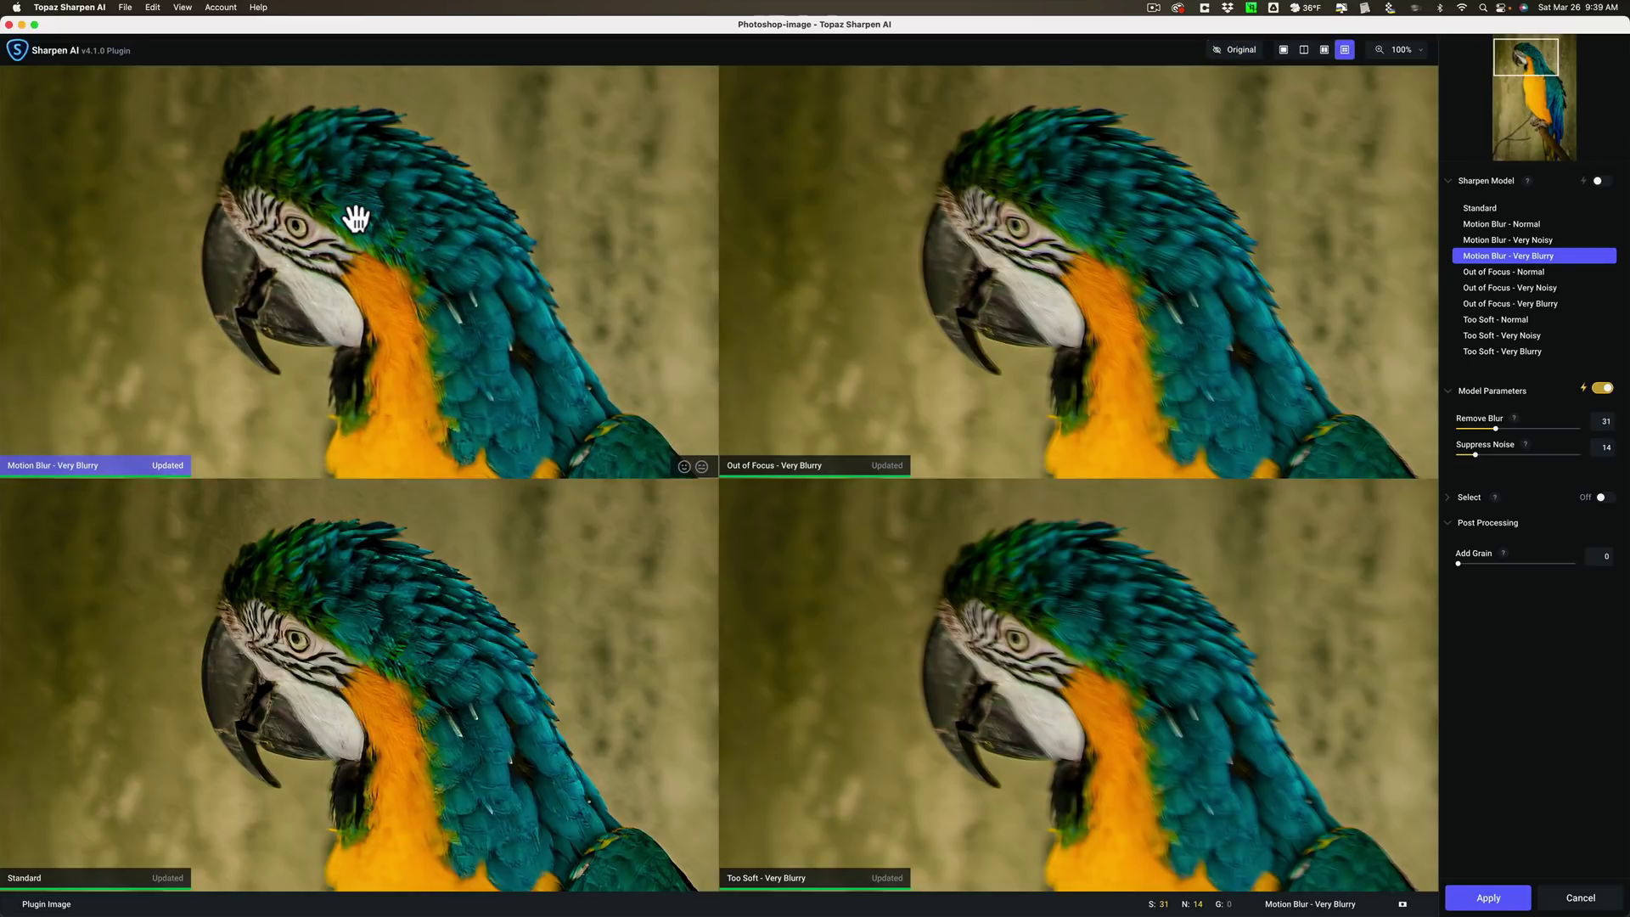
click(357, 219)
drag(356, 223, 356, 220)
click(1076, 247)
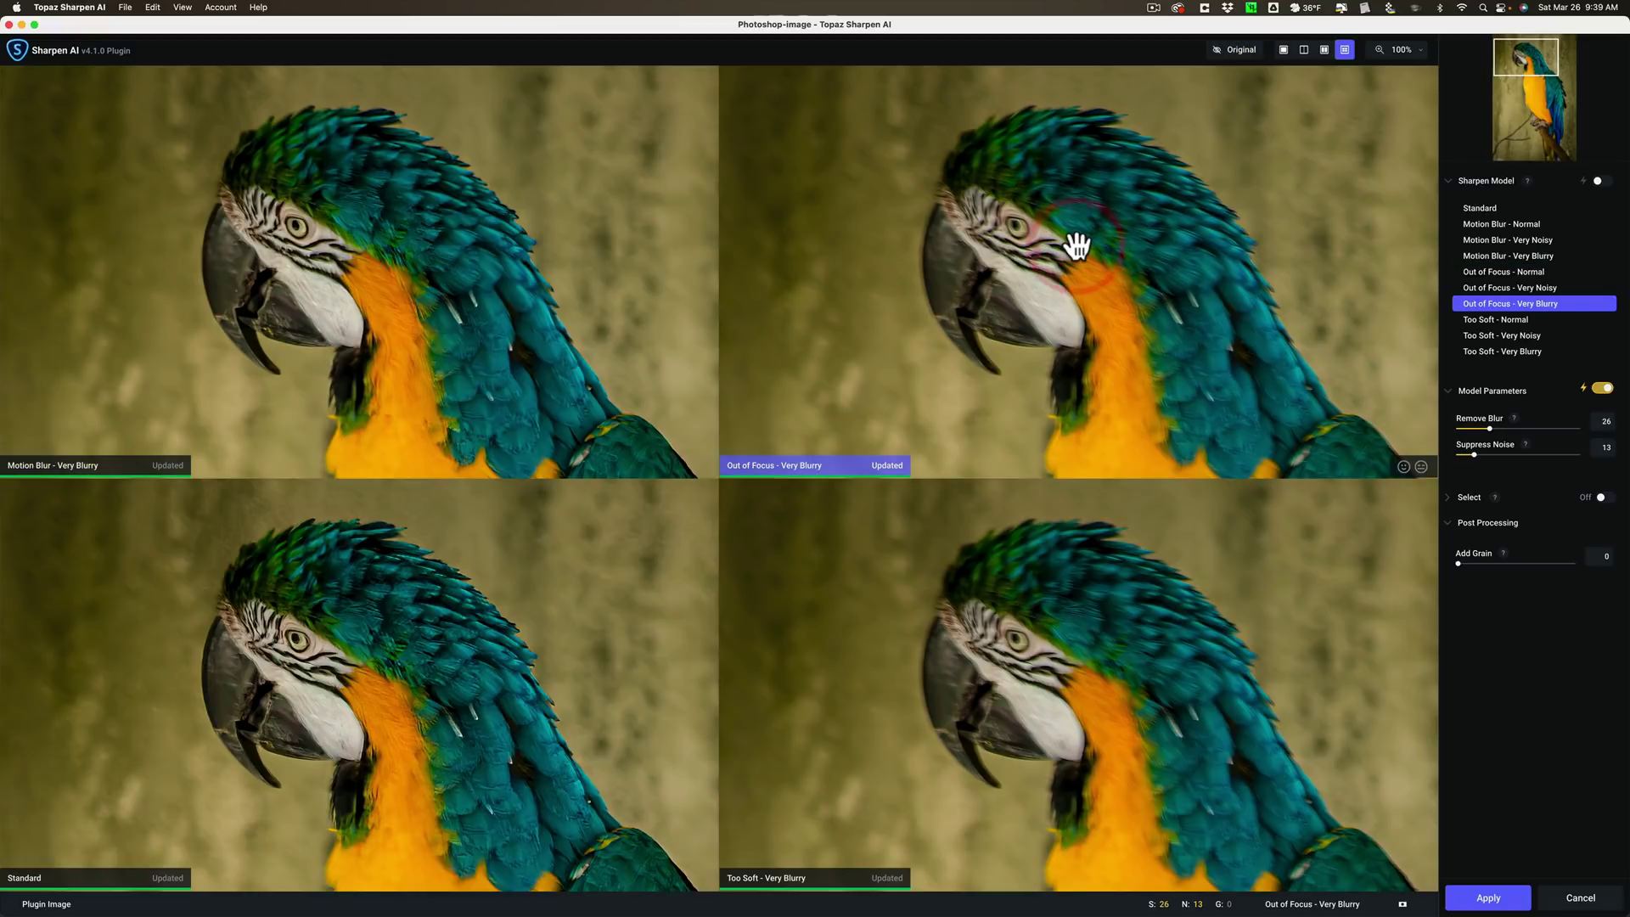
click(1076, 247)
click(1077, 247)
click(393, 620)
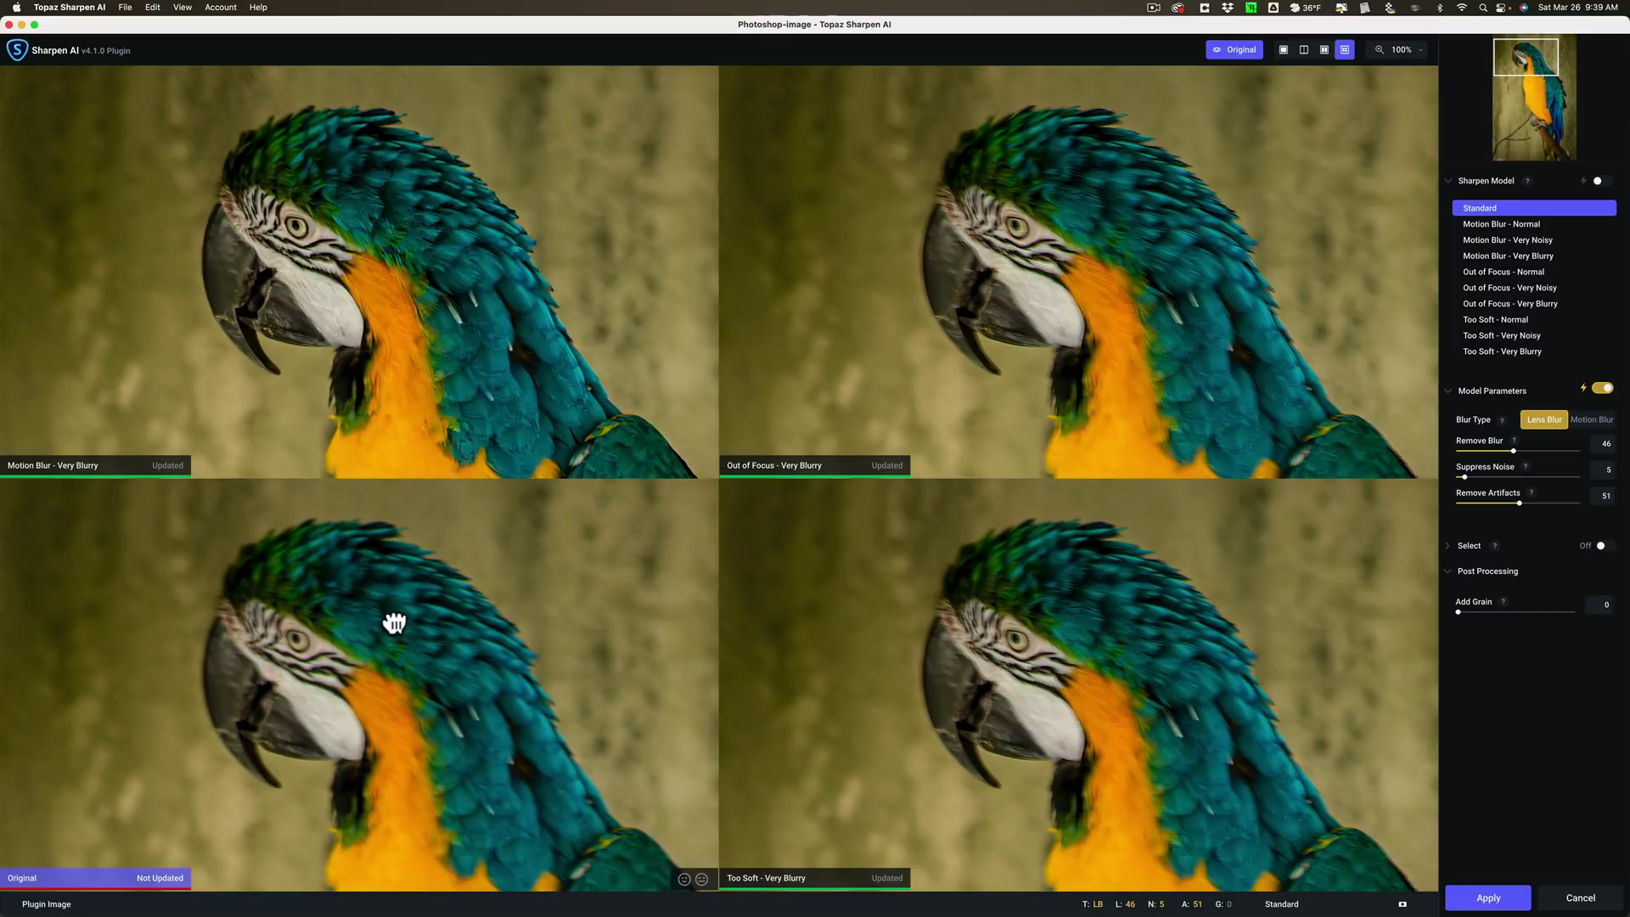
click(393, 620)
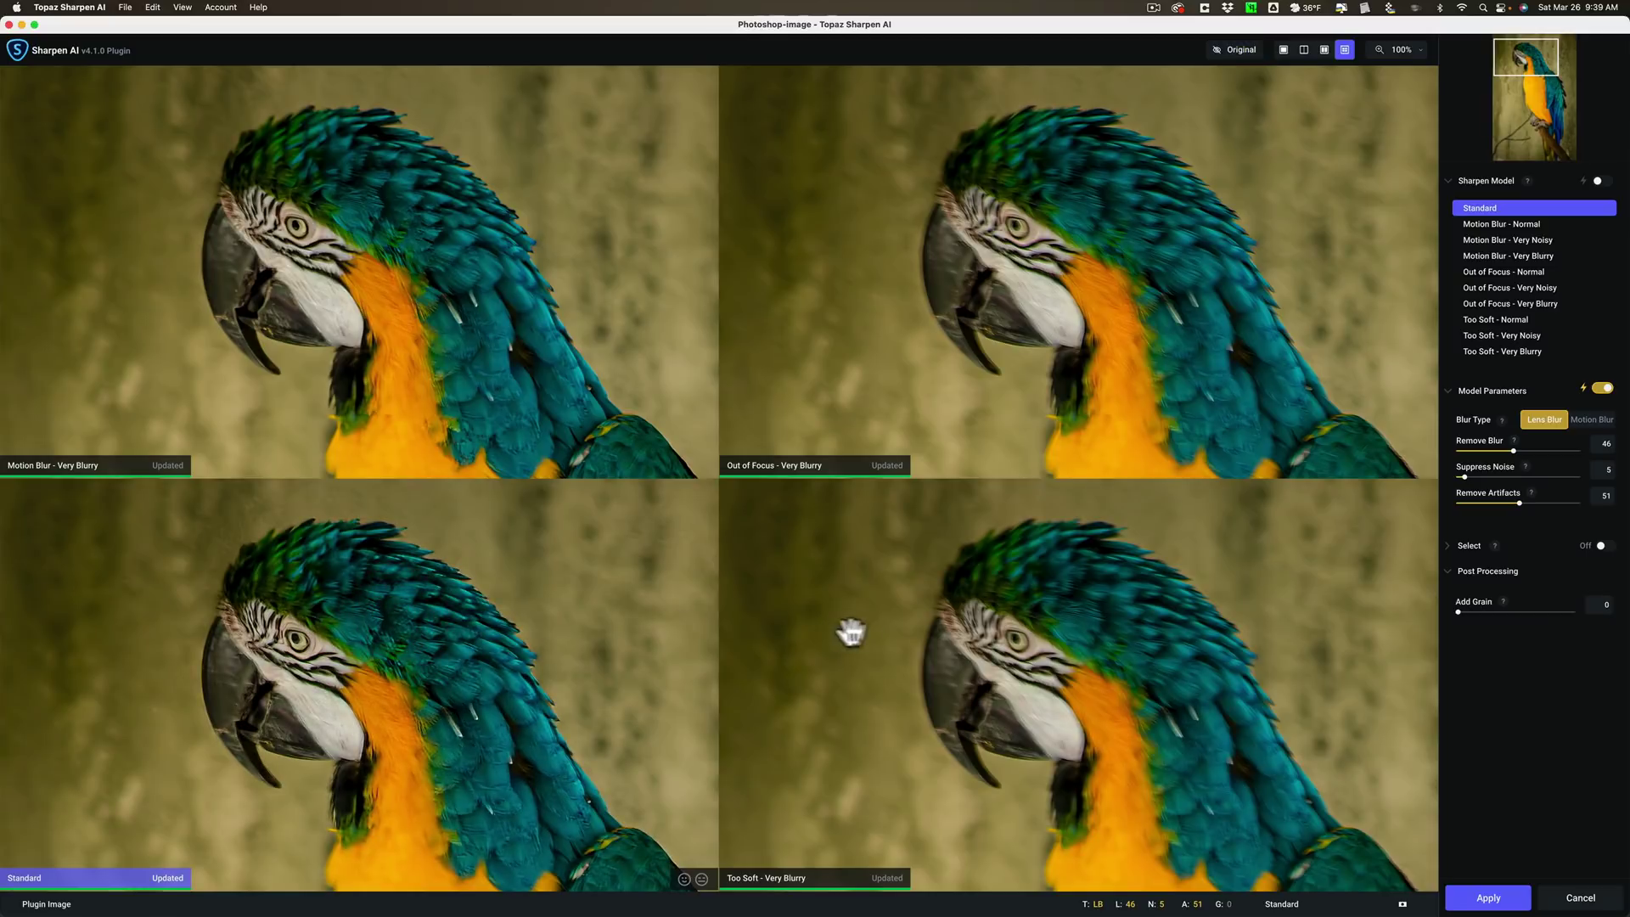
click(1079, 619)
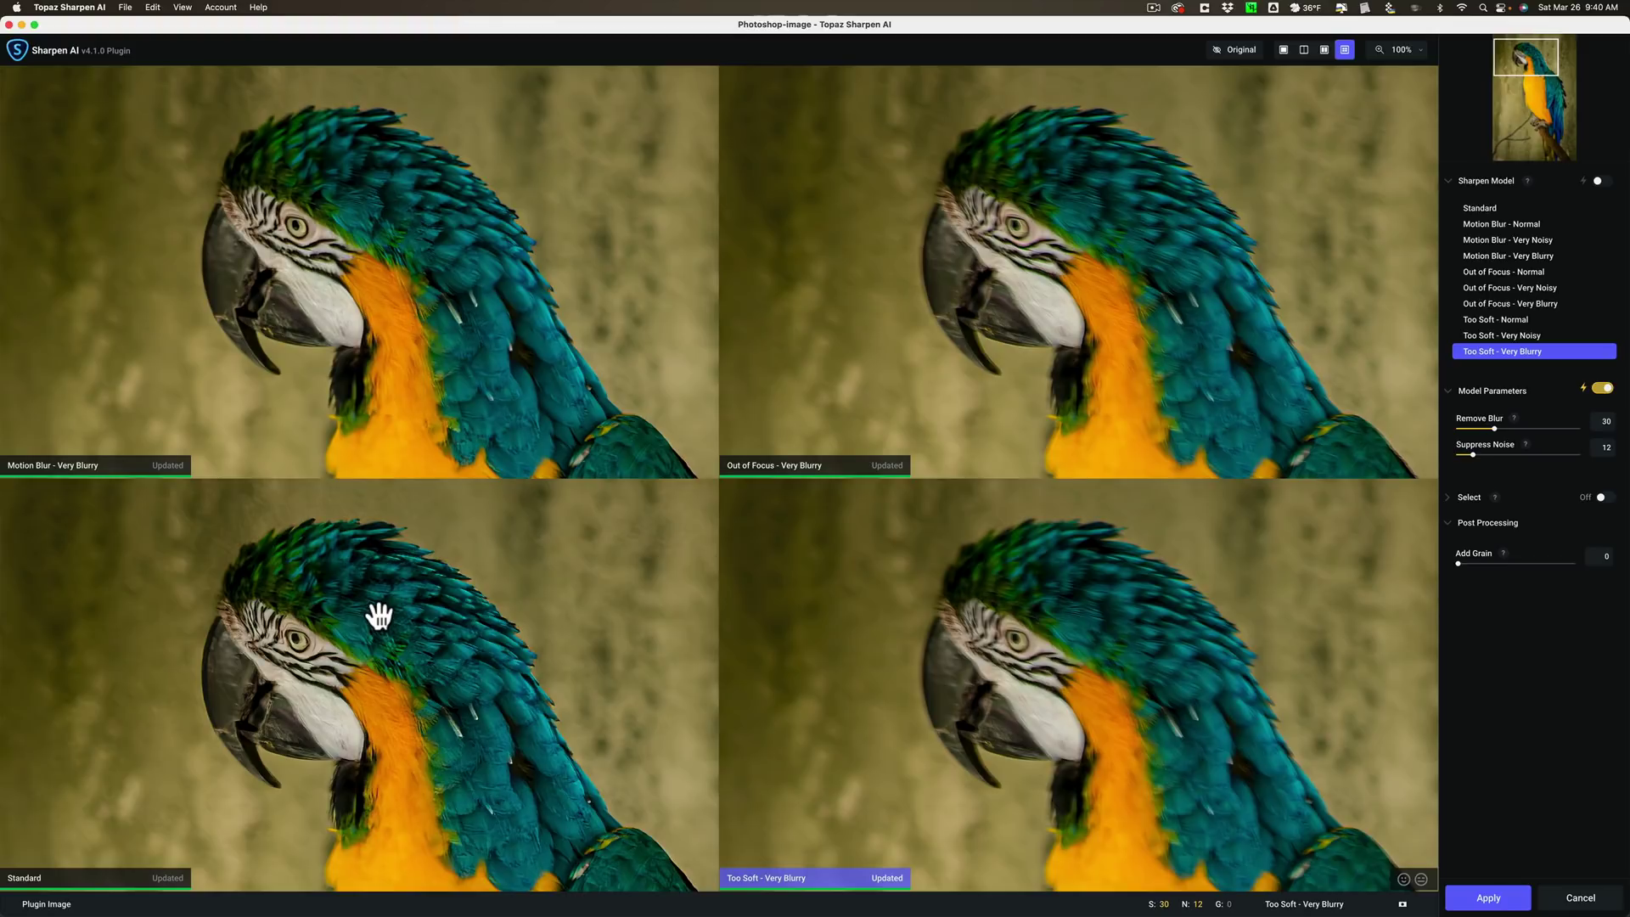
Try Out of Focus - Normal and Very Noisy in the Out of Focus preview, ending with Standard and blur type Motion Blur.
click(985, 309)
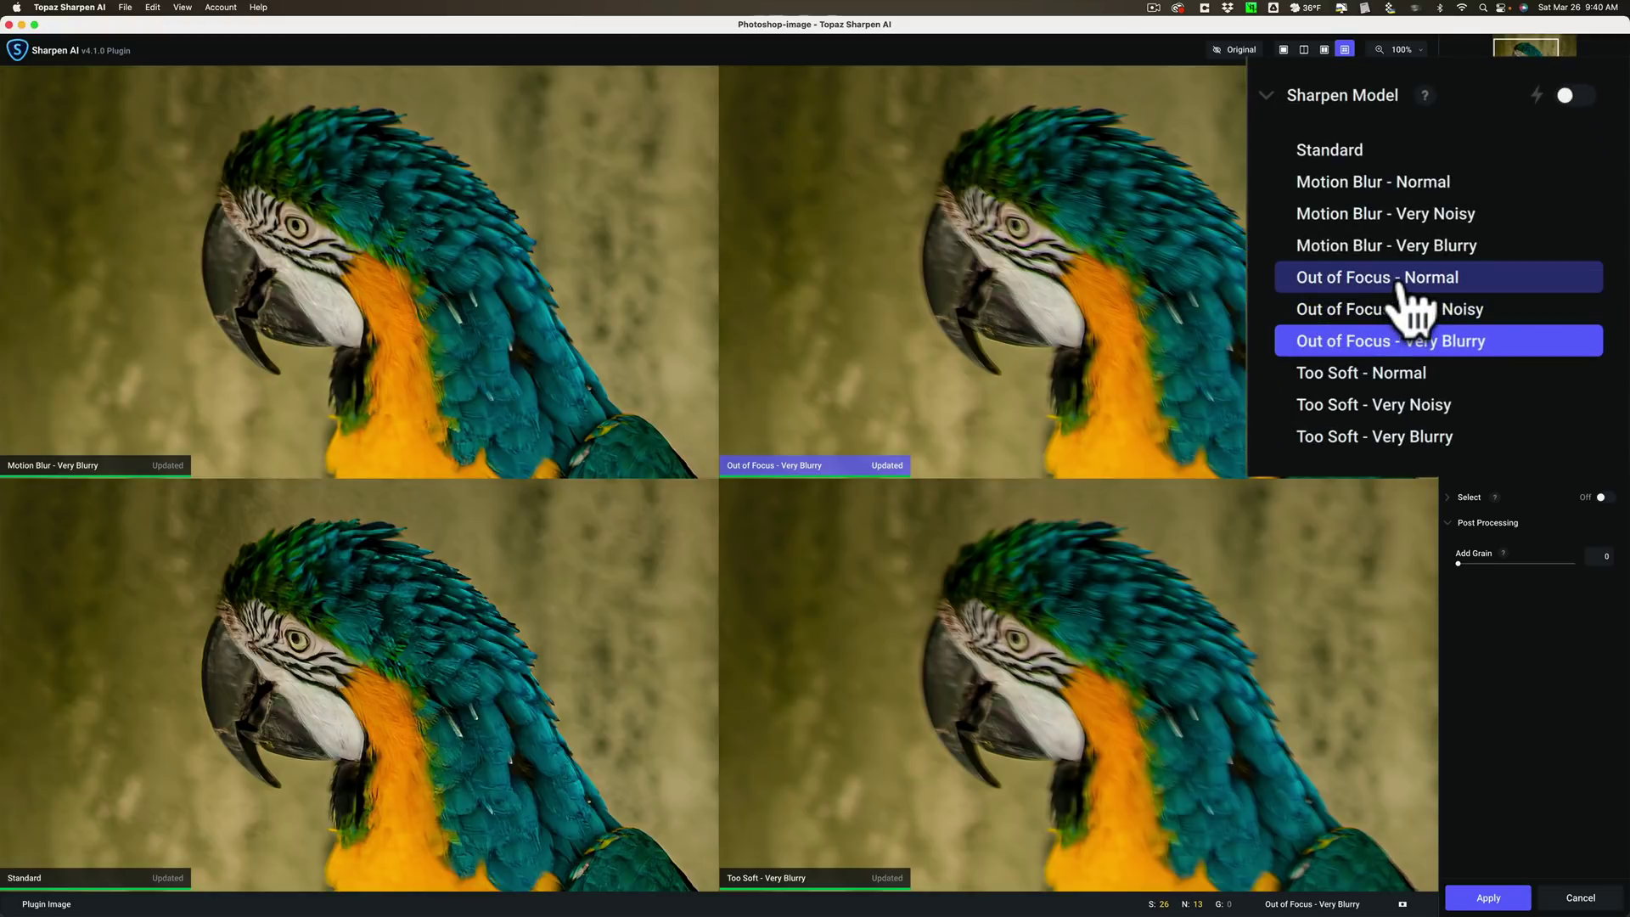
click(1513, 274)
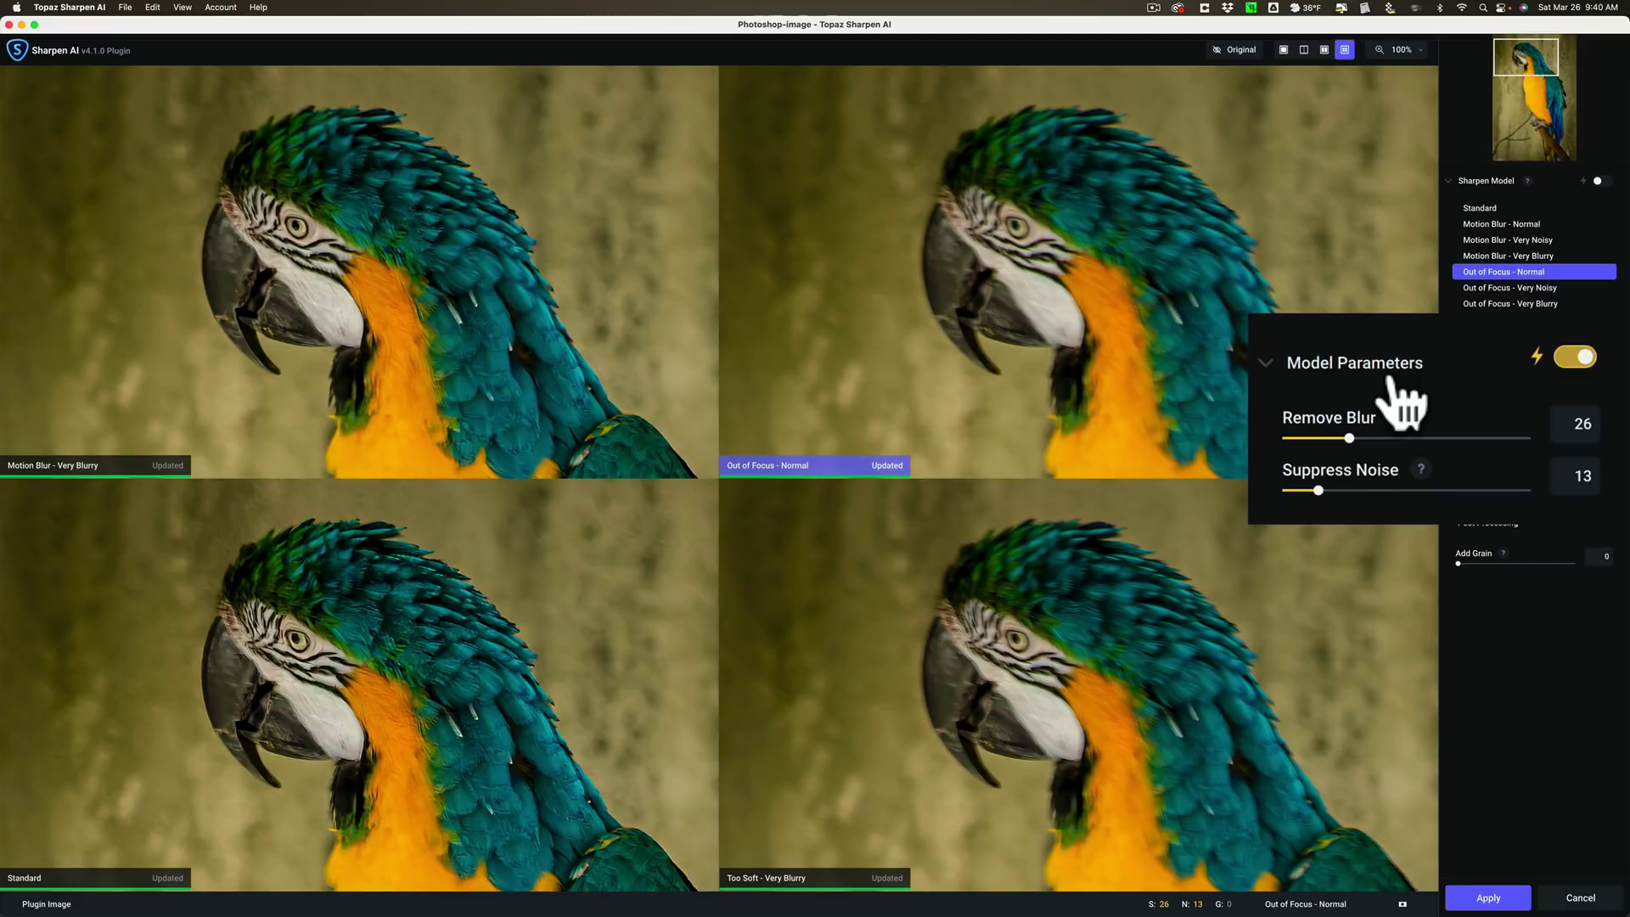
click(1511, 289)
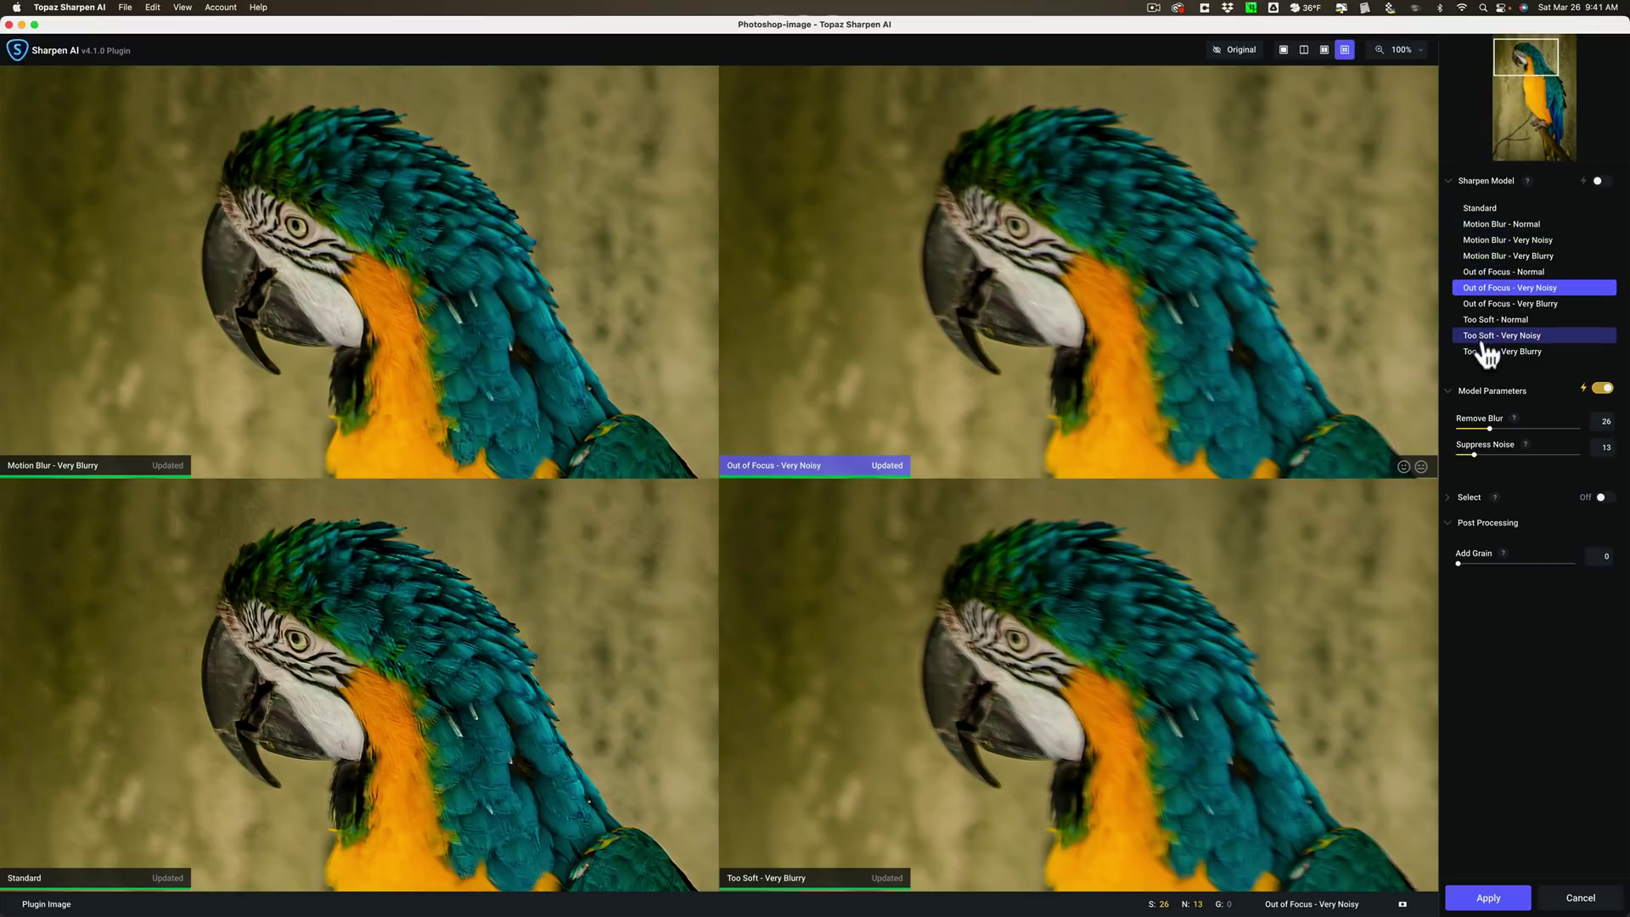
click(1478, 212)
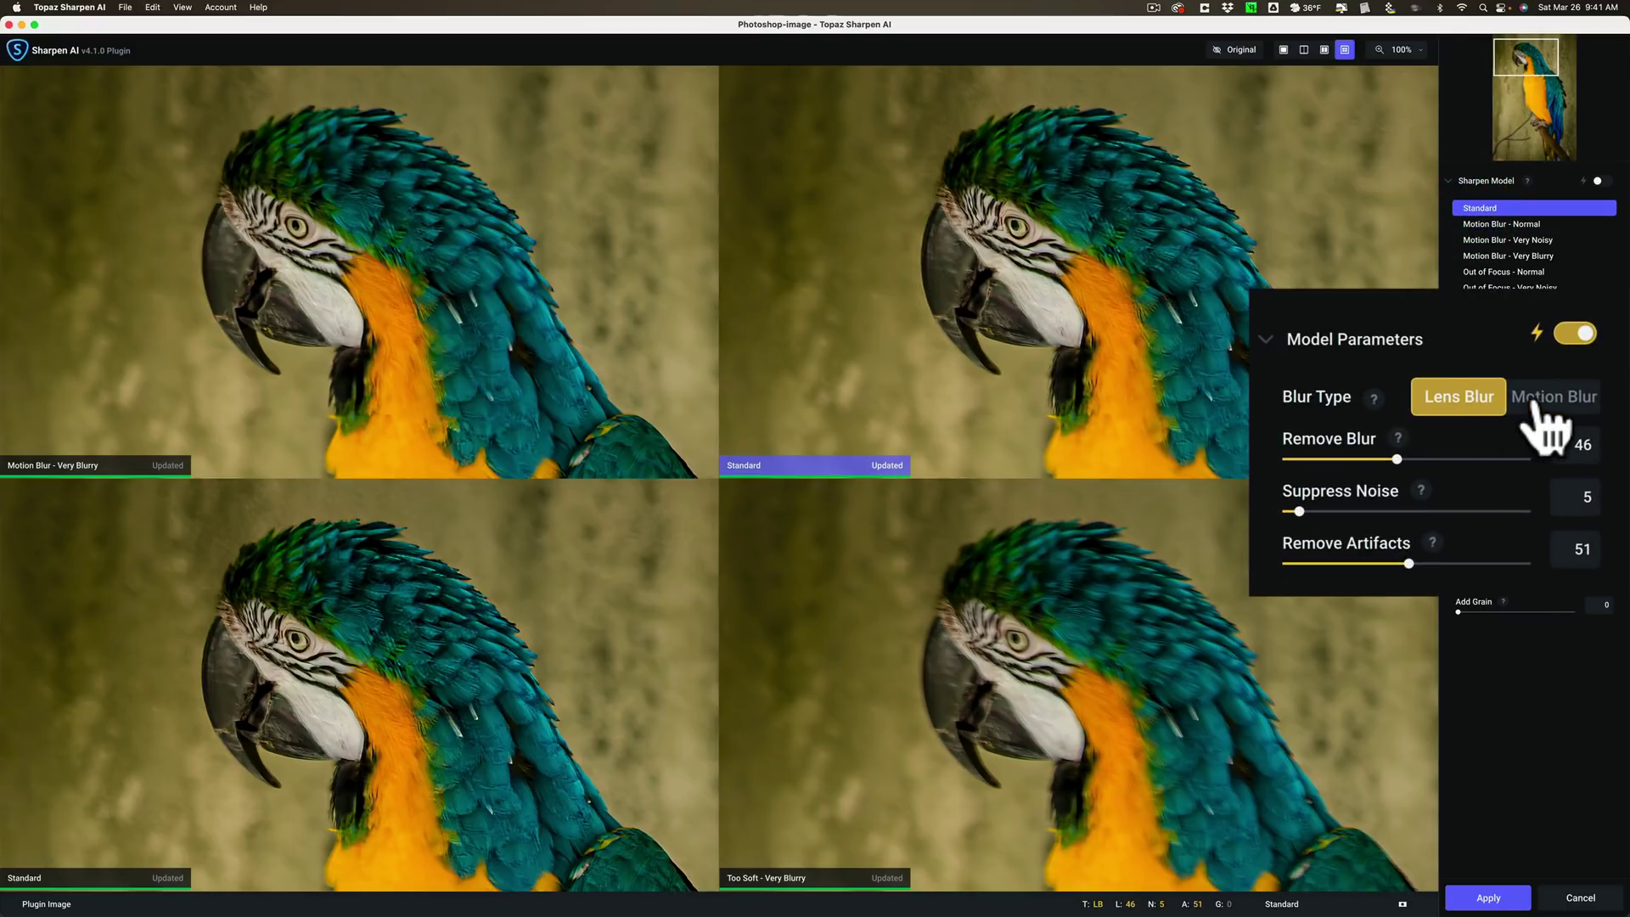
click(1581, 414)
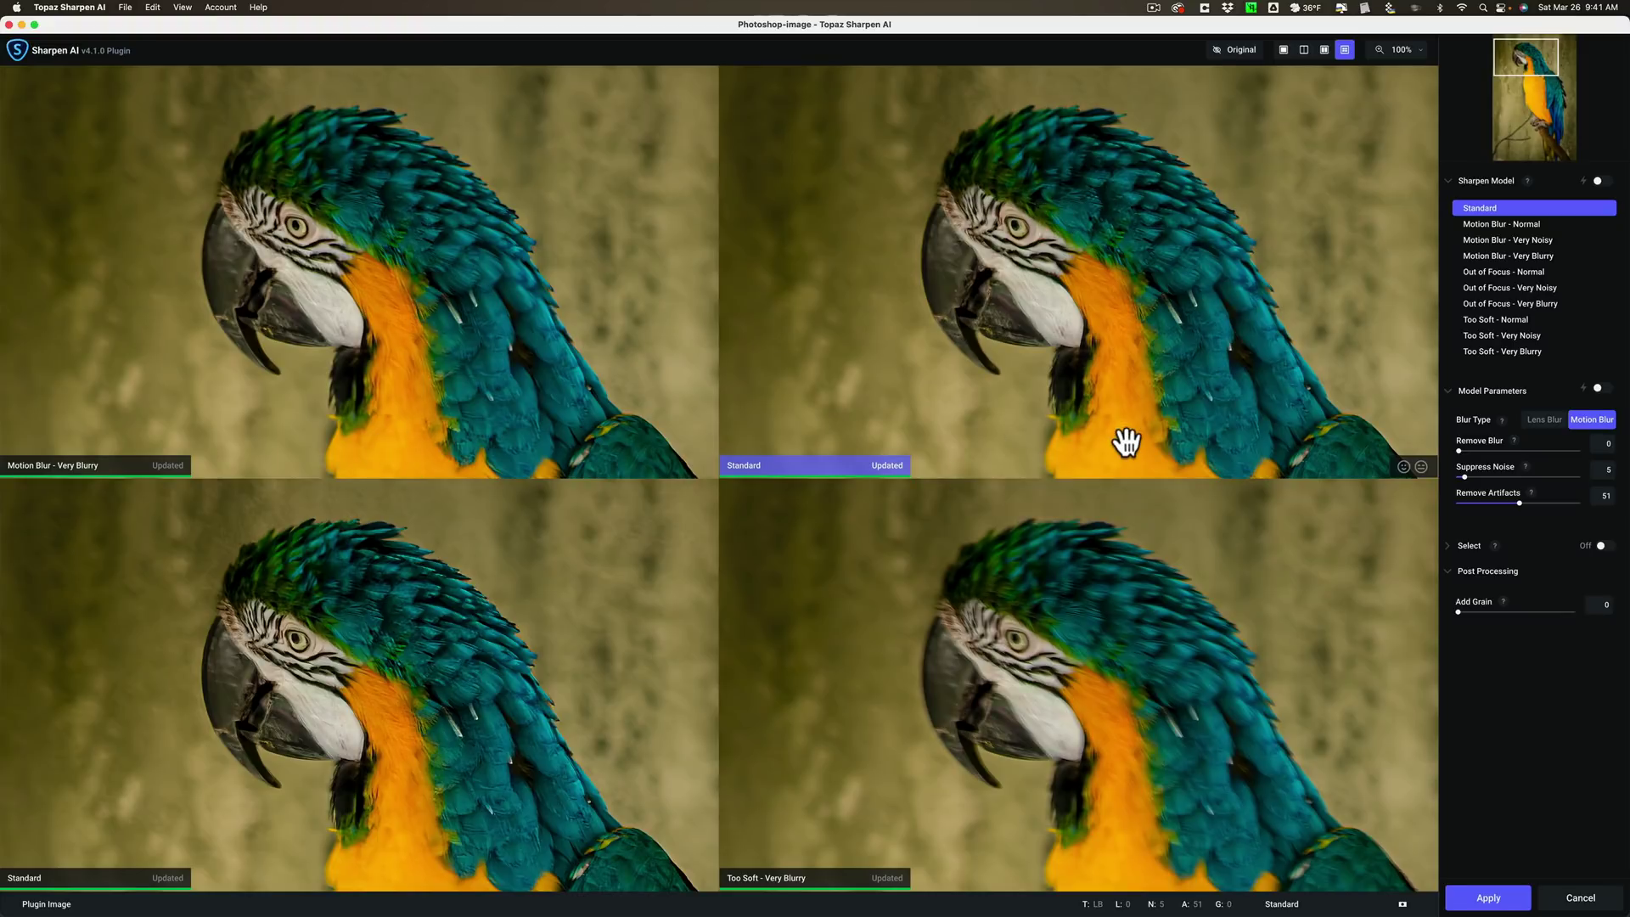
Try the Too Soft - Normal and Very Noisy models in the Too Soft preview, and return it to Too Soft - Very Blurry.
click(1238, 508)
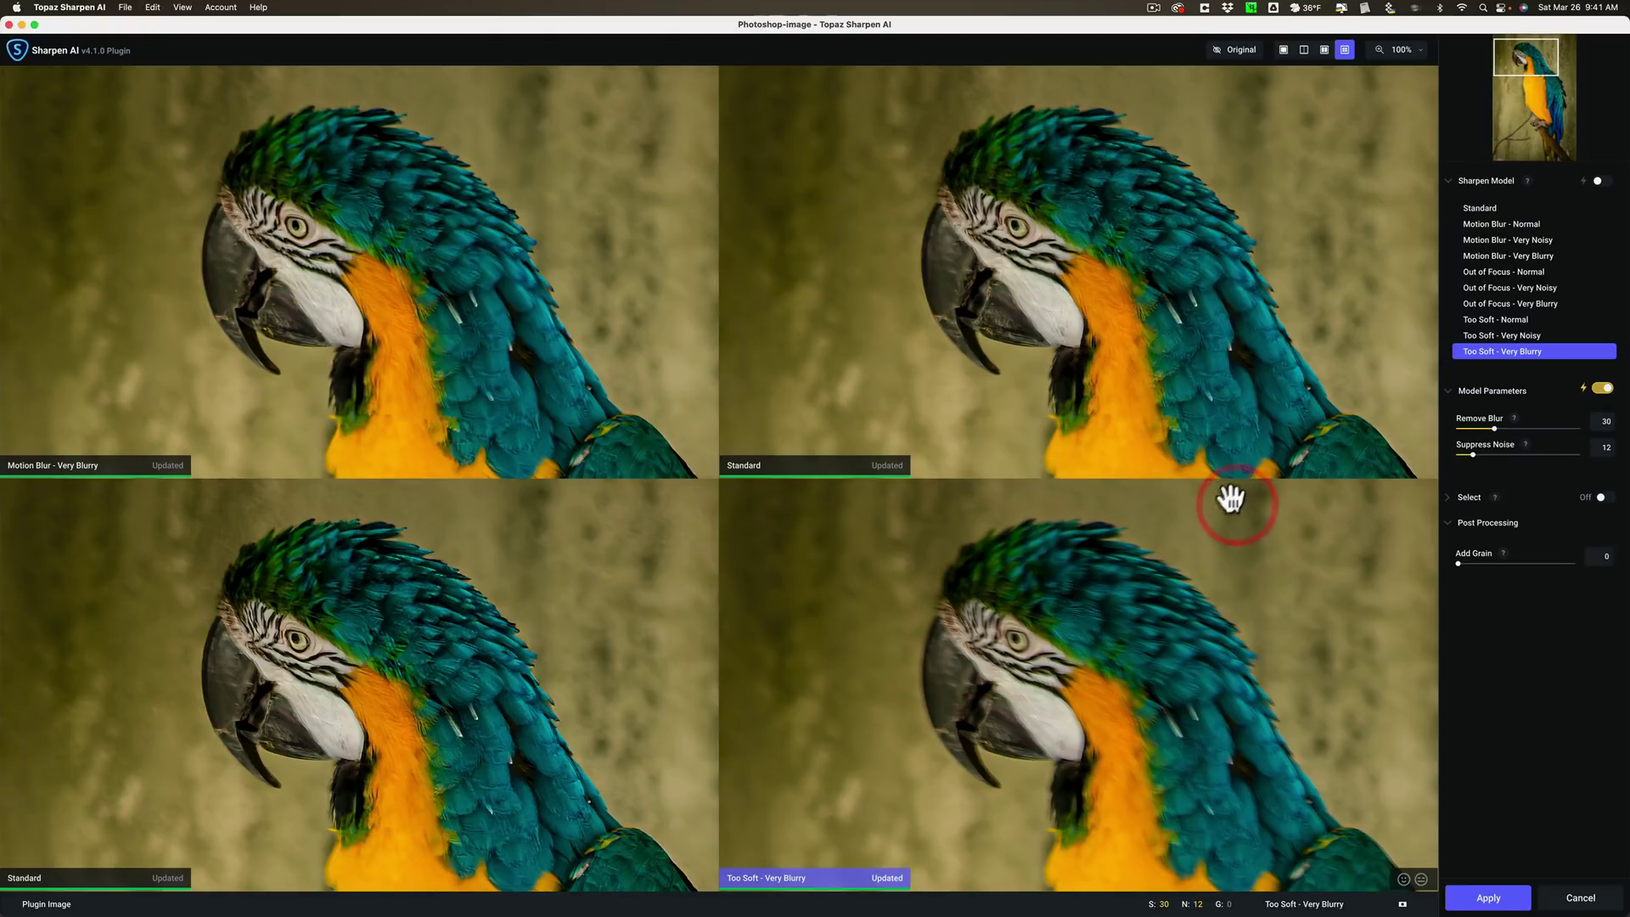
click(1487, 323)
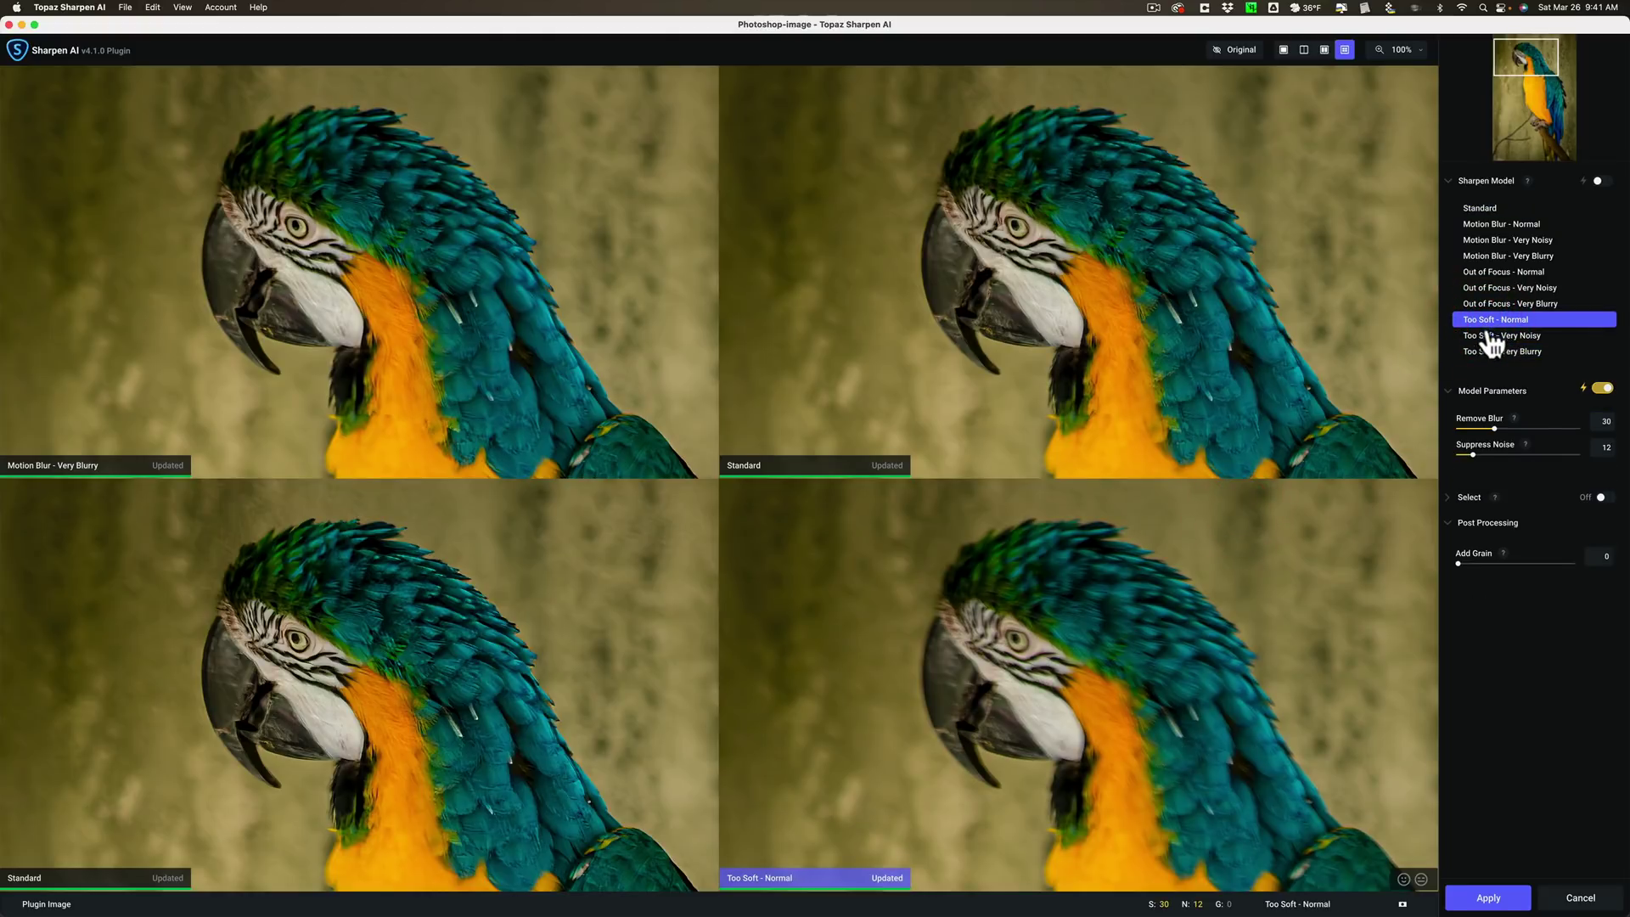
click(1490, 337)
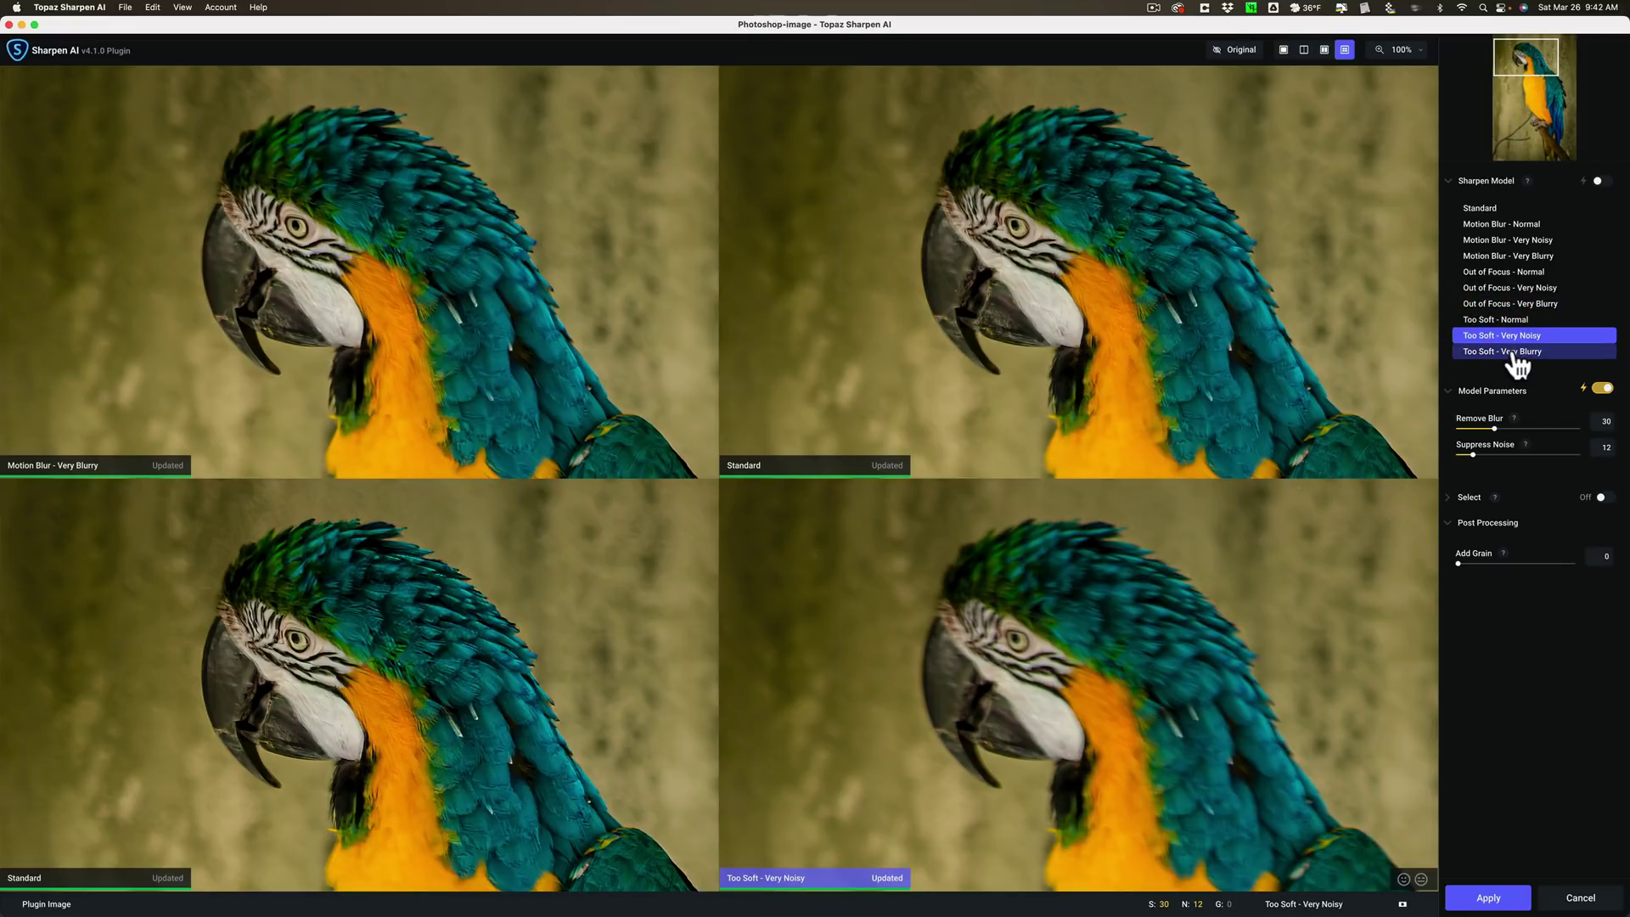
click(1514, 355)
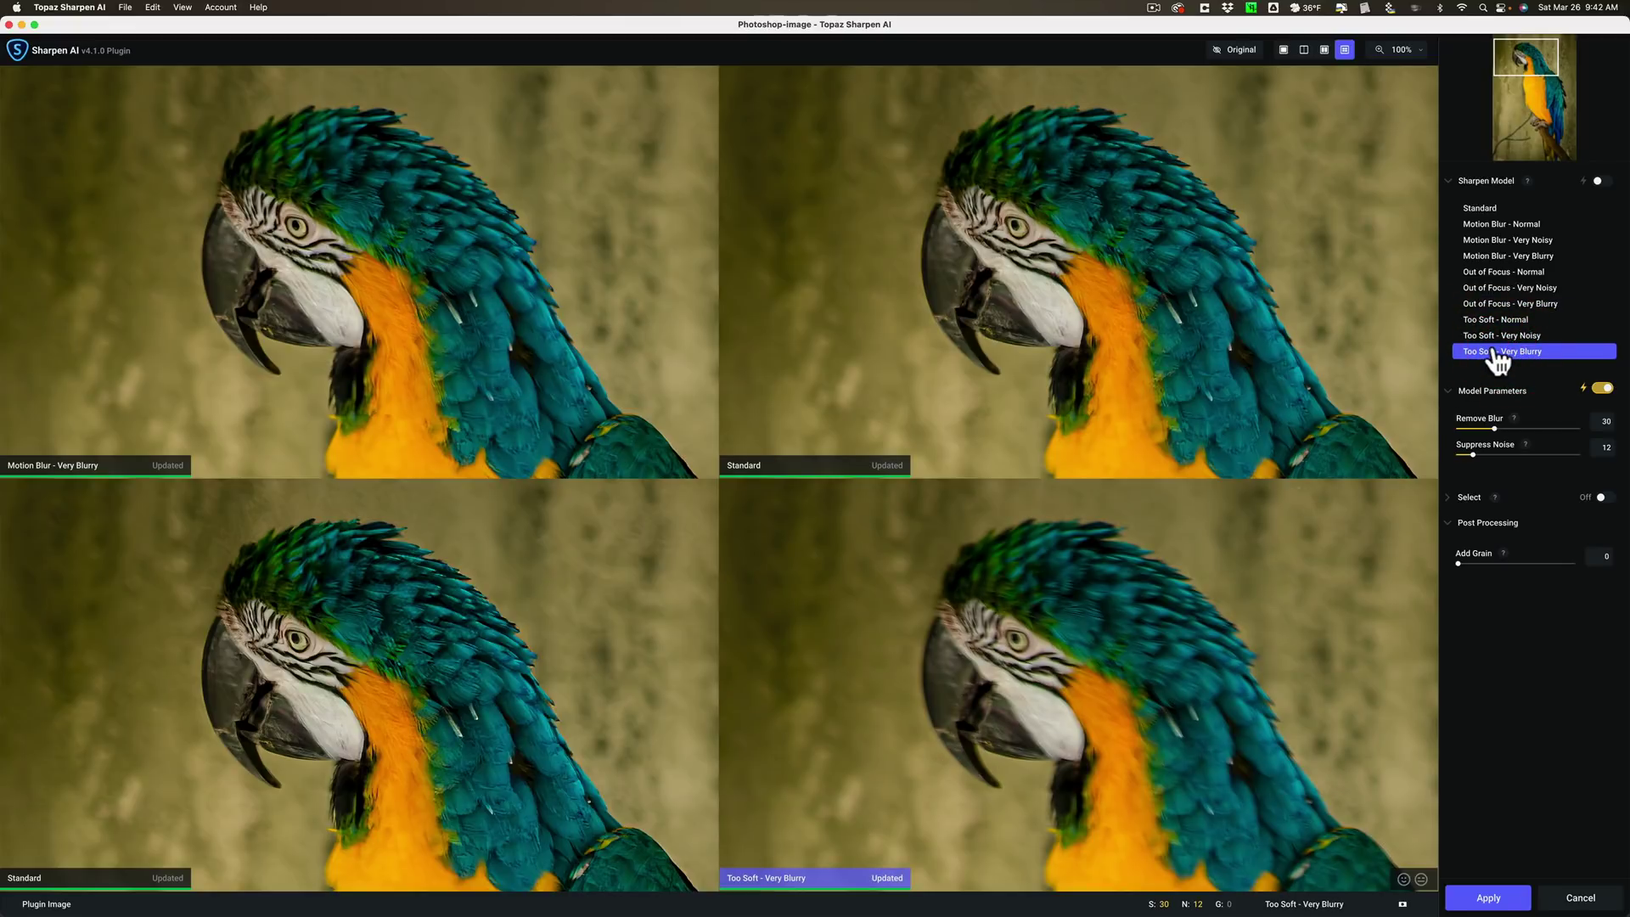
Compare Motion Blur - Very Blurry with Standard, and show the Motion Blur - Very Blurry result in single view.
click(382, 367)
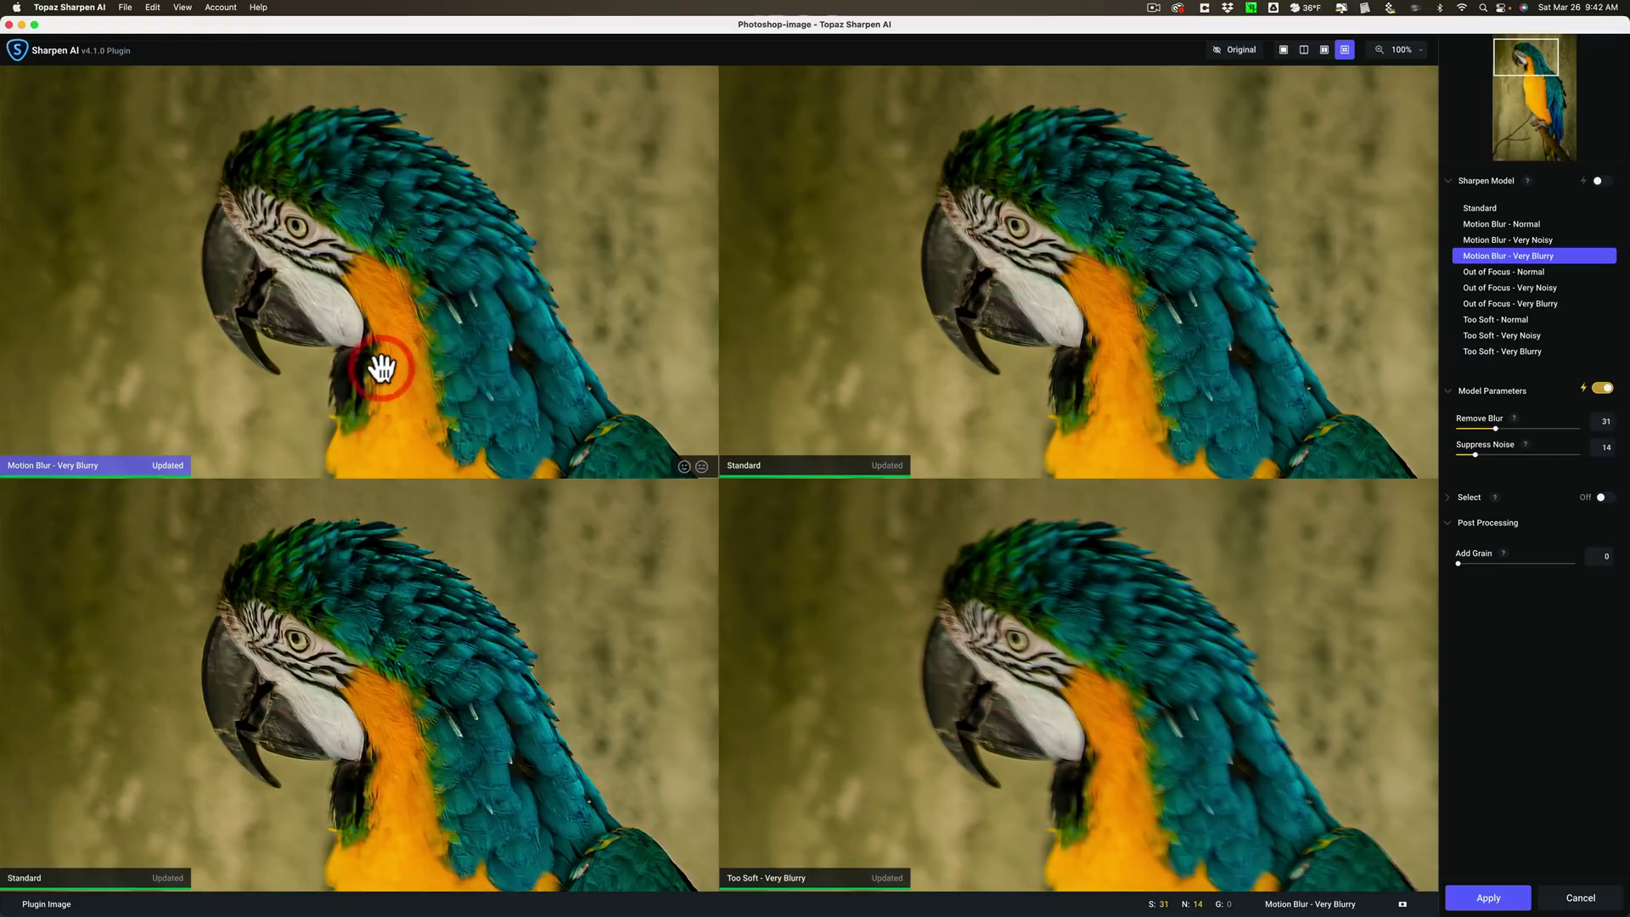
click(382, 545)
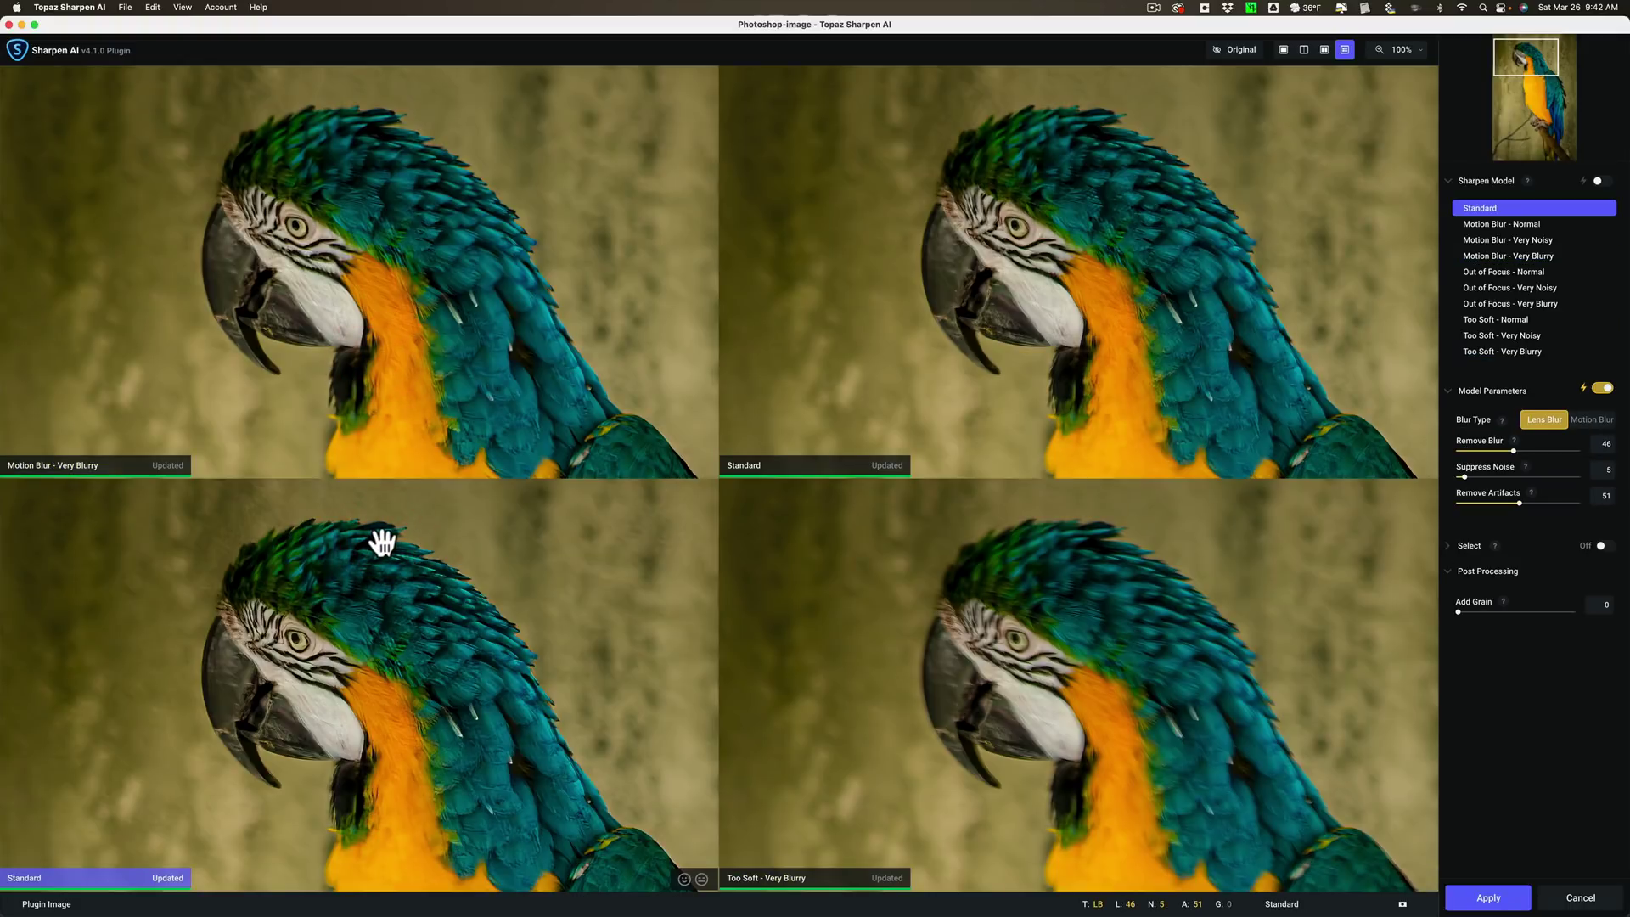
click(329, 354)
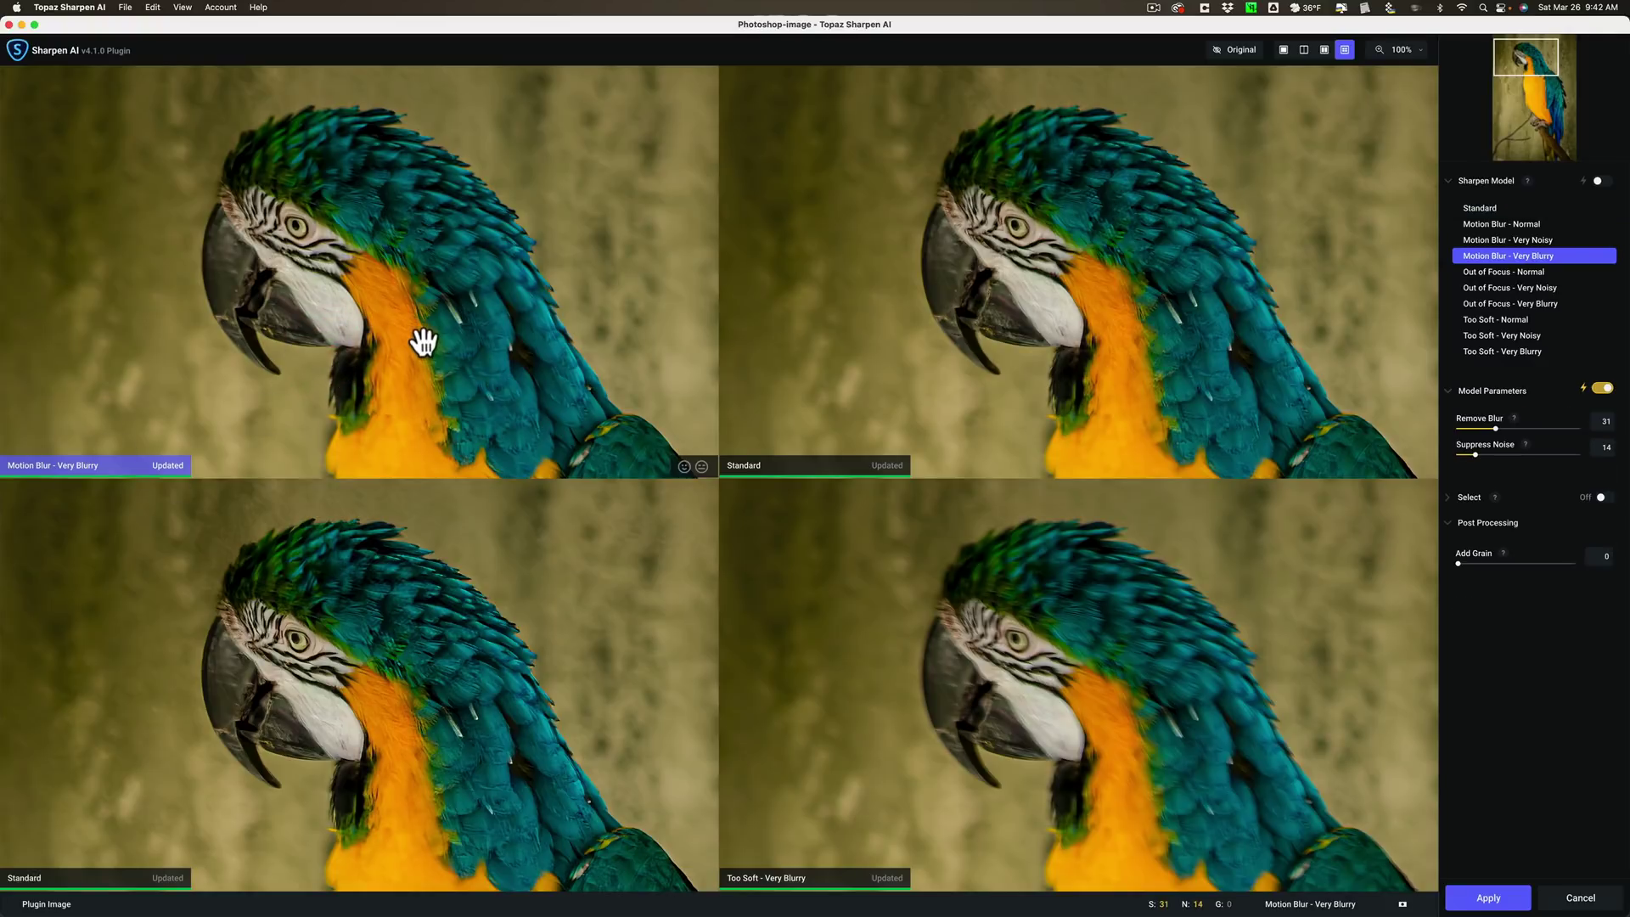
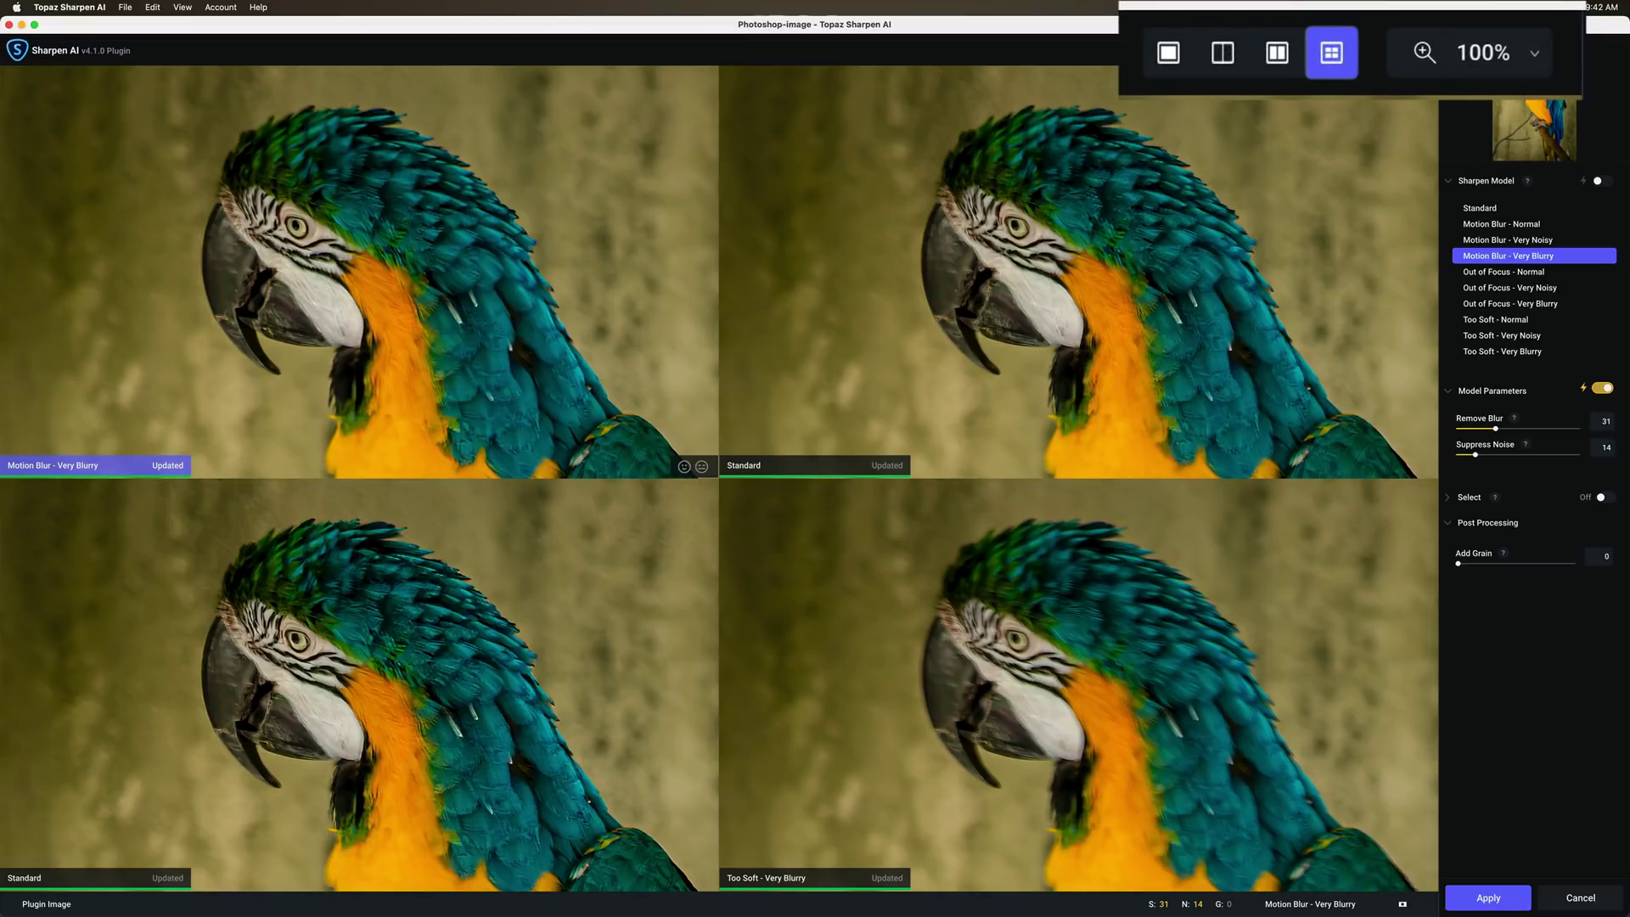
click(1165, 53)
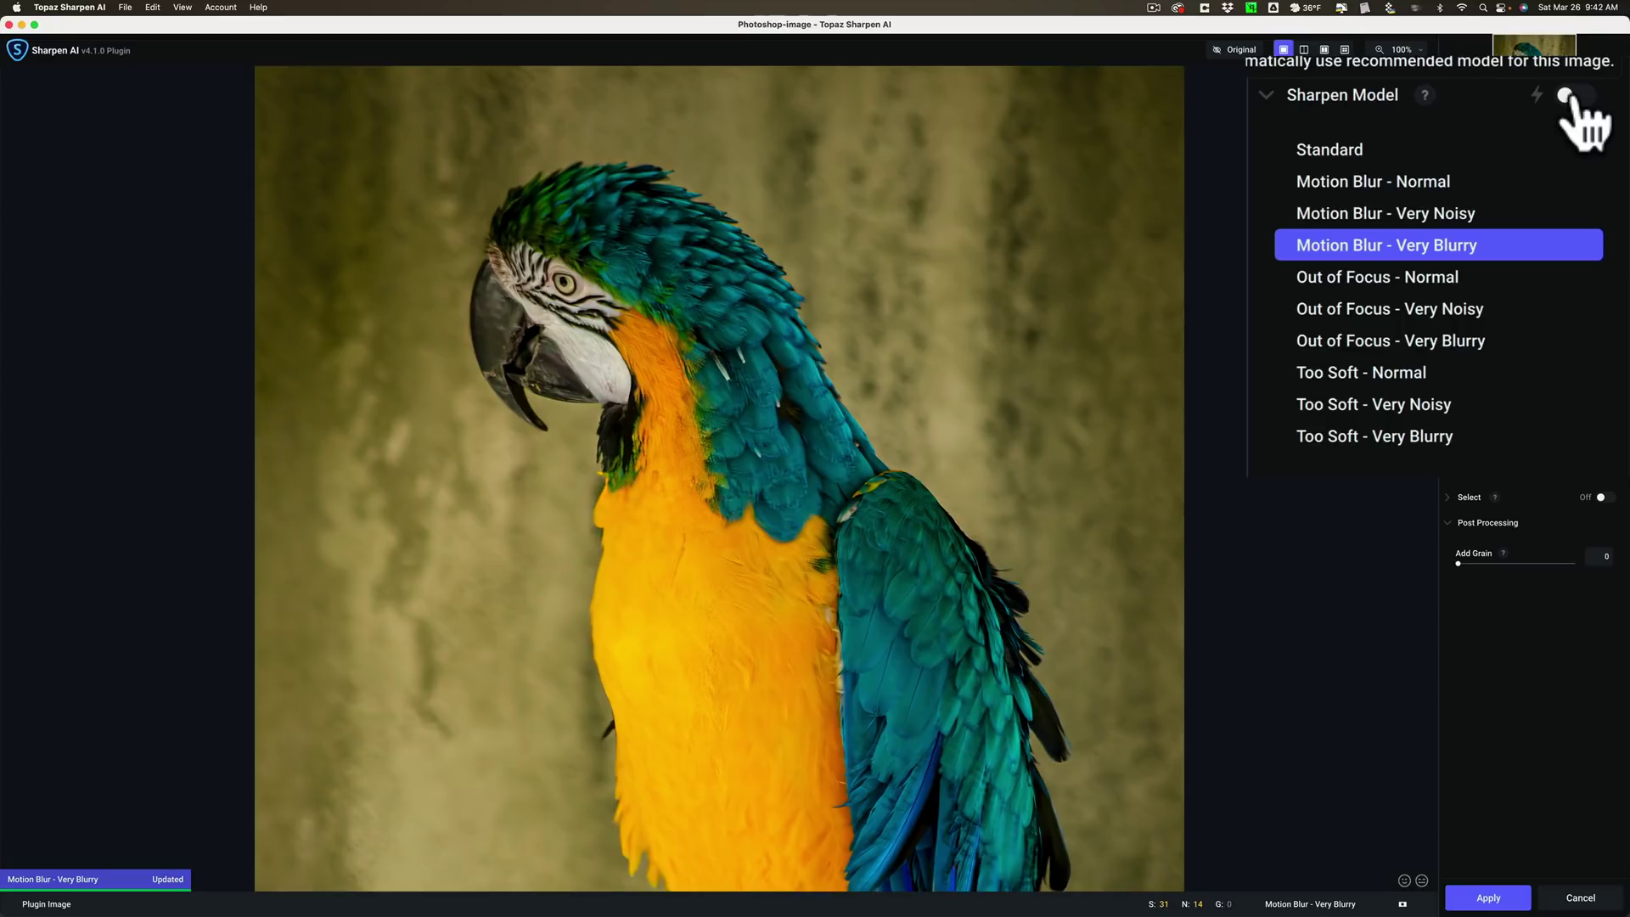
Enable automatic use of the recommended sharpen model and compare its result with the original image.
click(1568, 95)
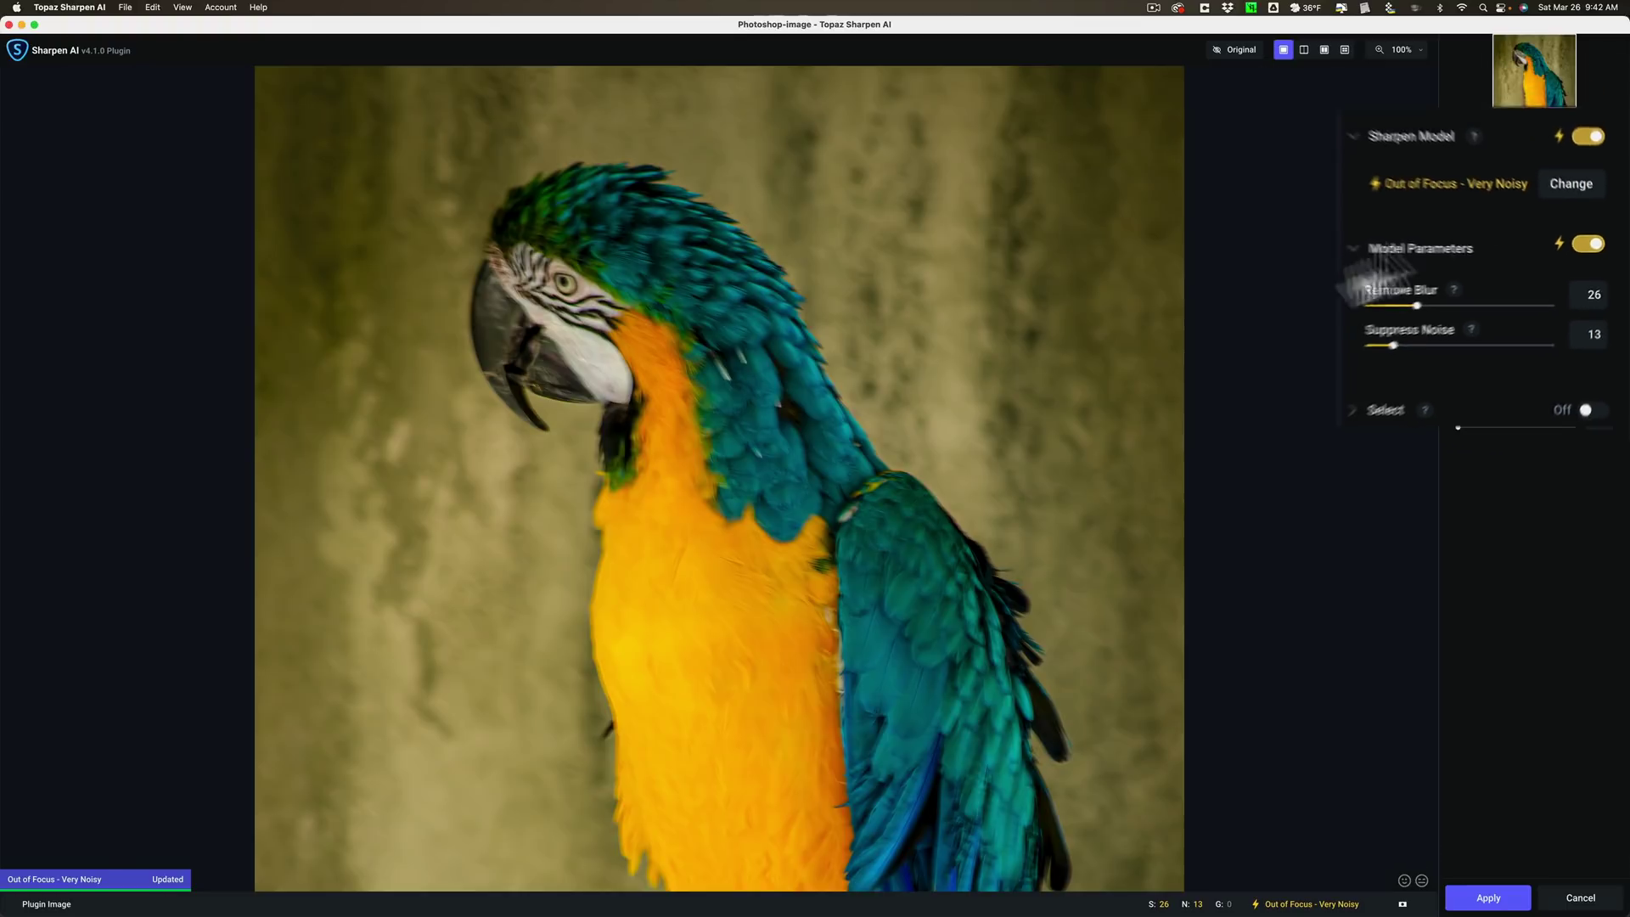
click(591, 293)
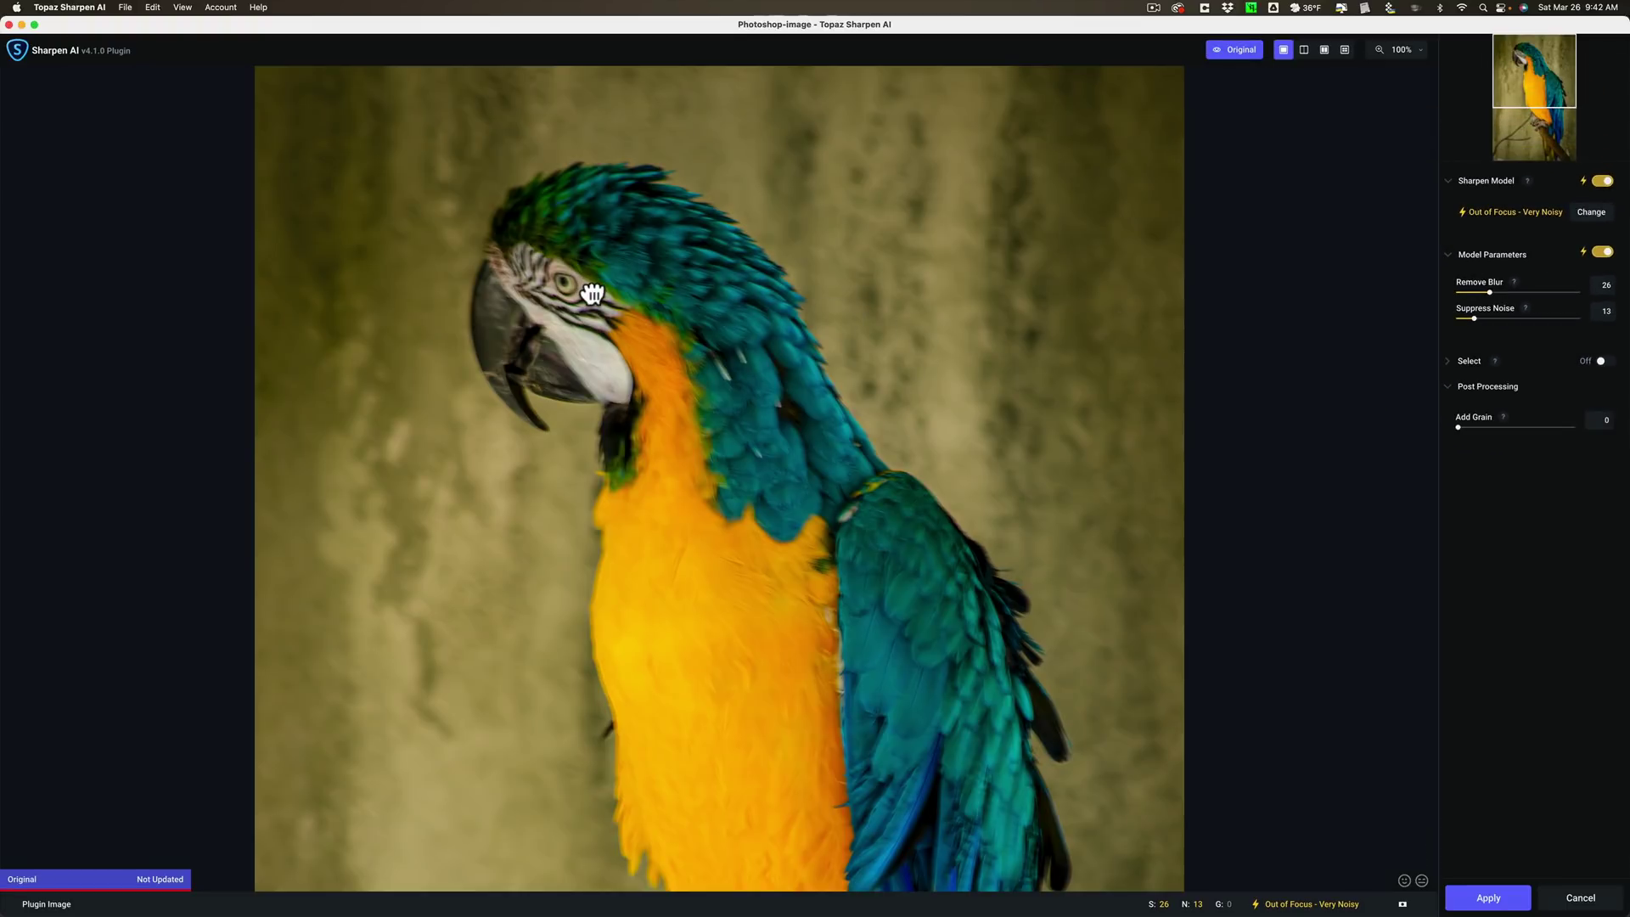
drag(591, 293, 591, 291)
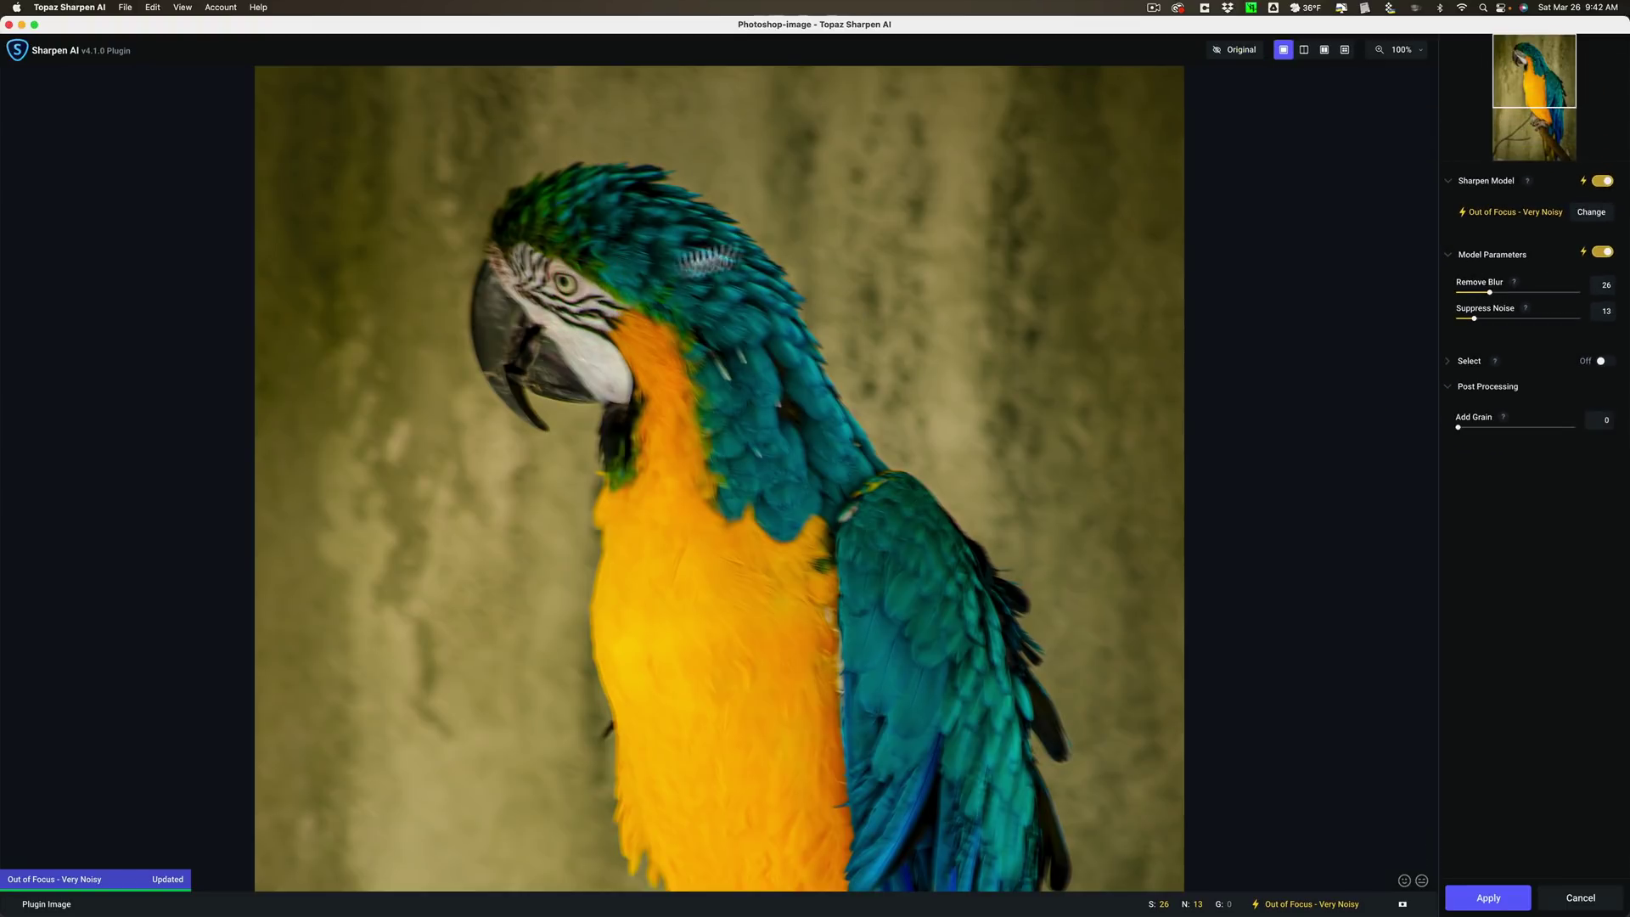
Switch off the automatic sharpen model, limit the Motion Blur - Very Blurry sharpening to Auto - Subjects, and compare it with the original.
click(1601, 182)
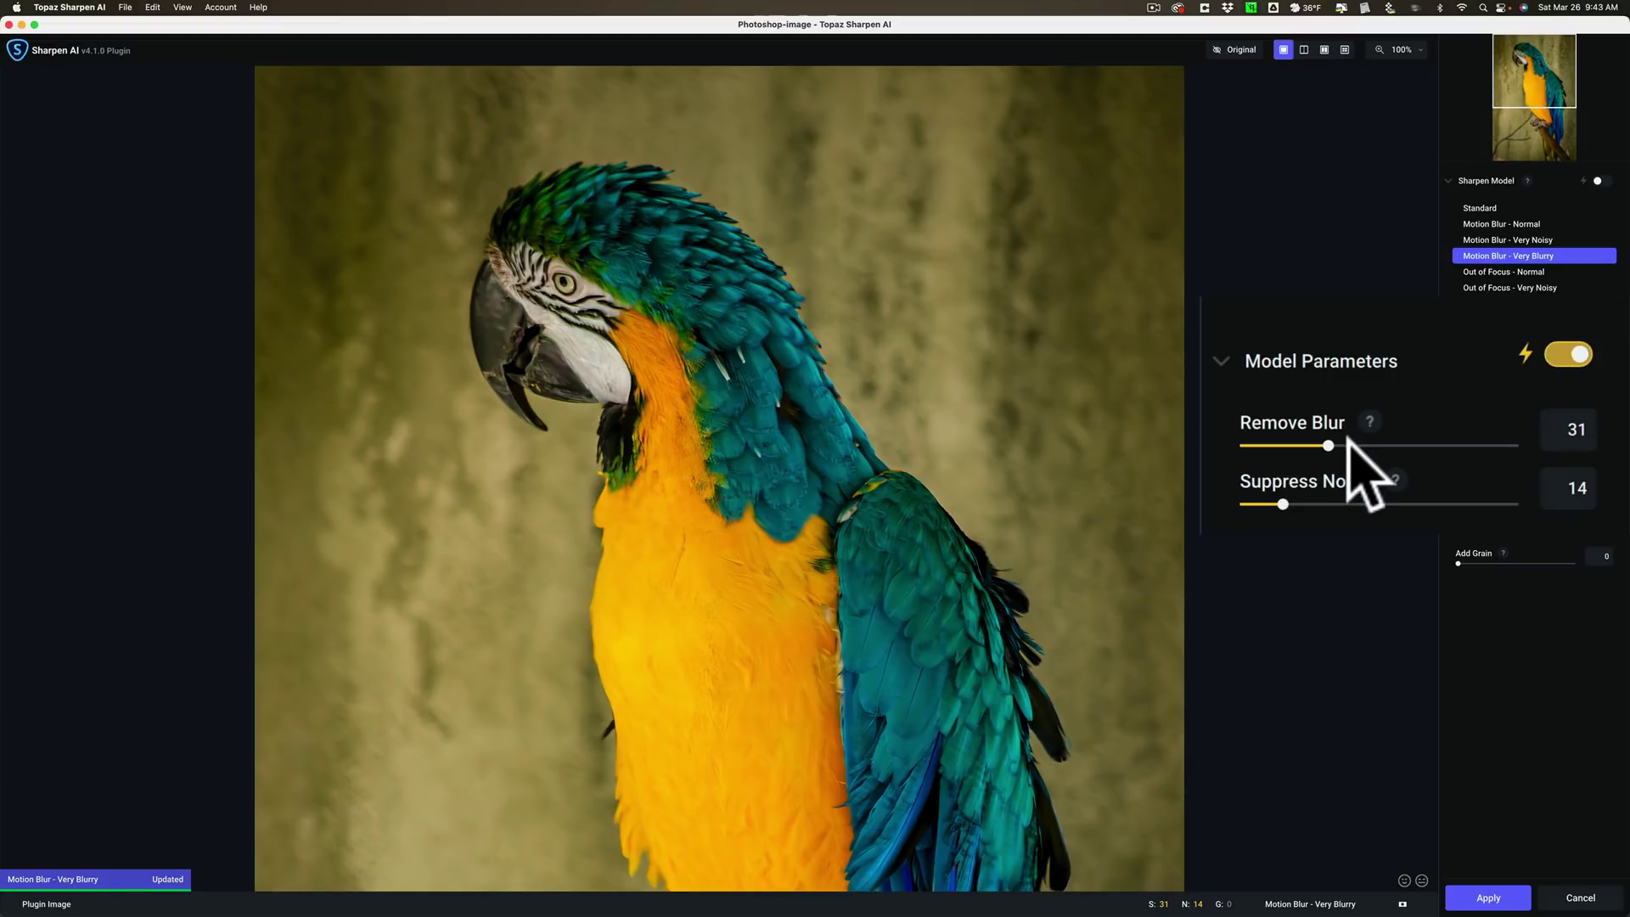
click(572, 329)
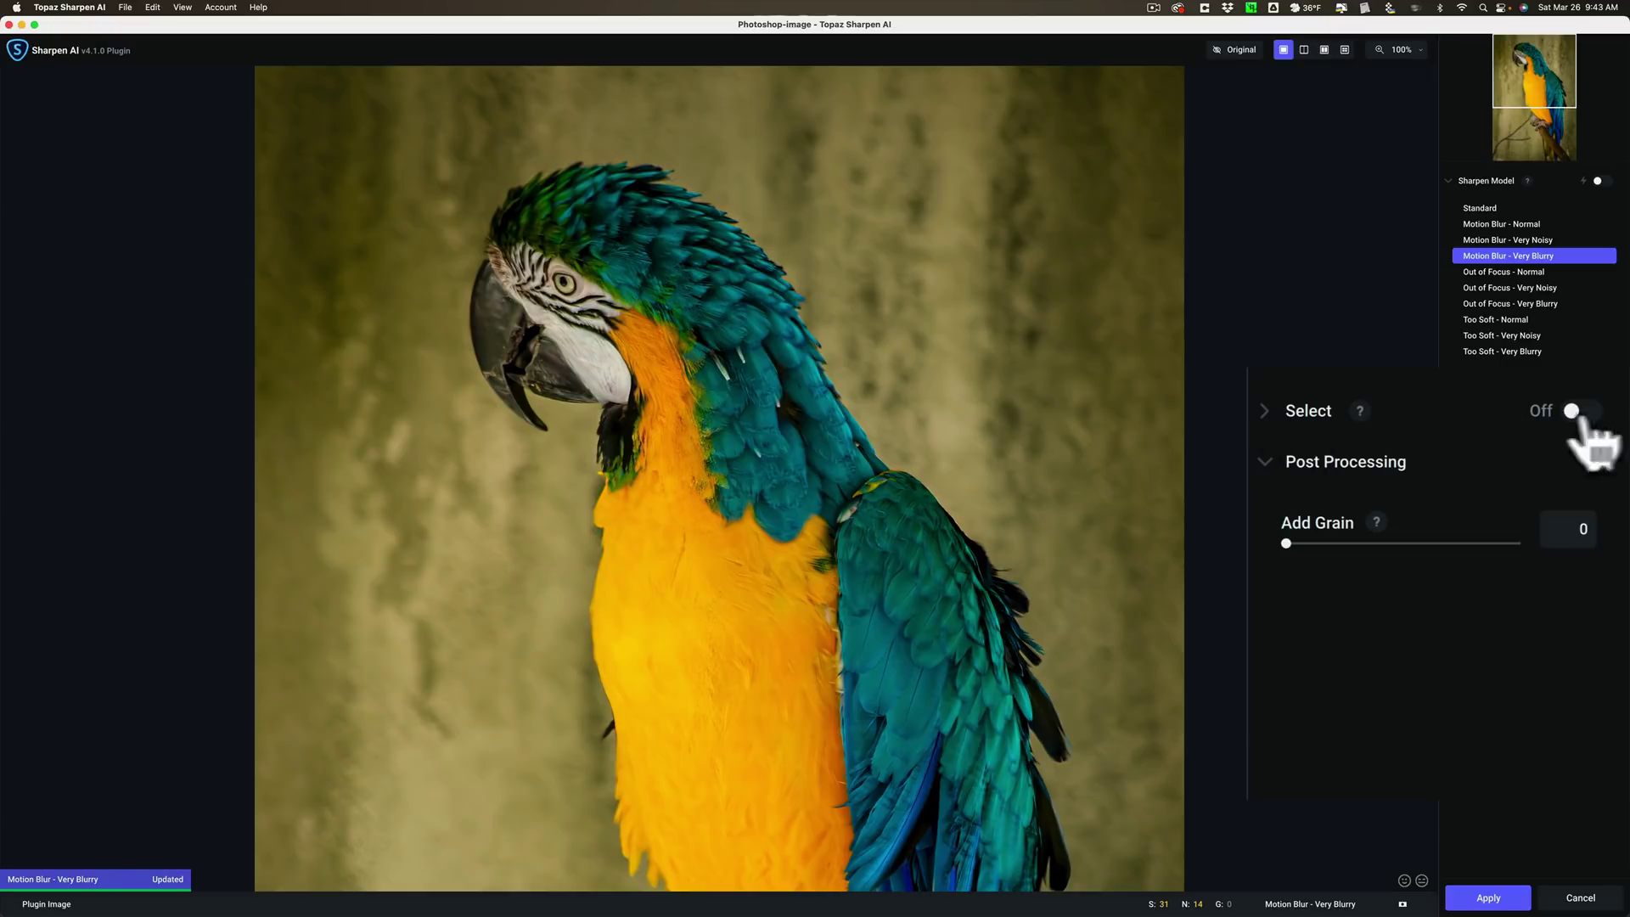
click(1577, 412)
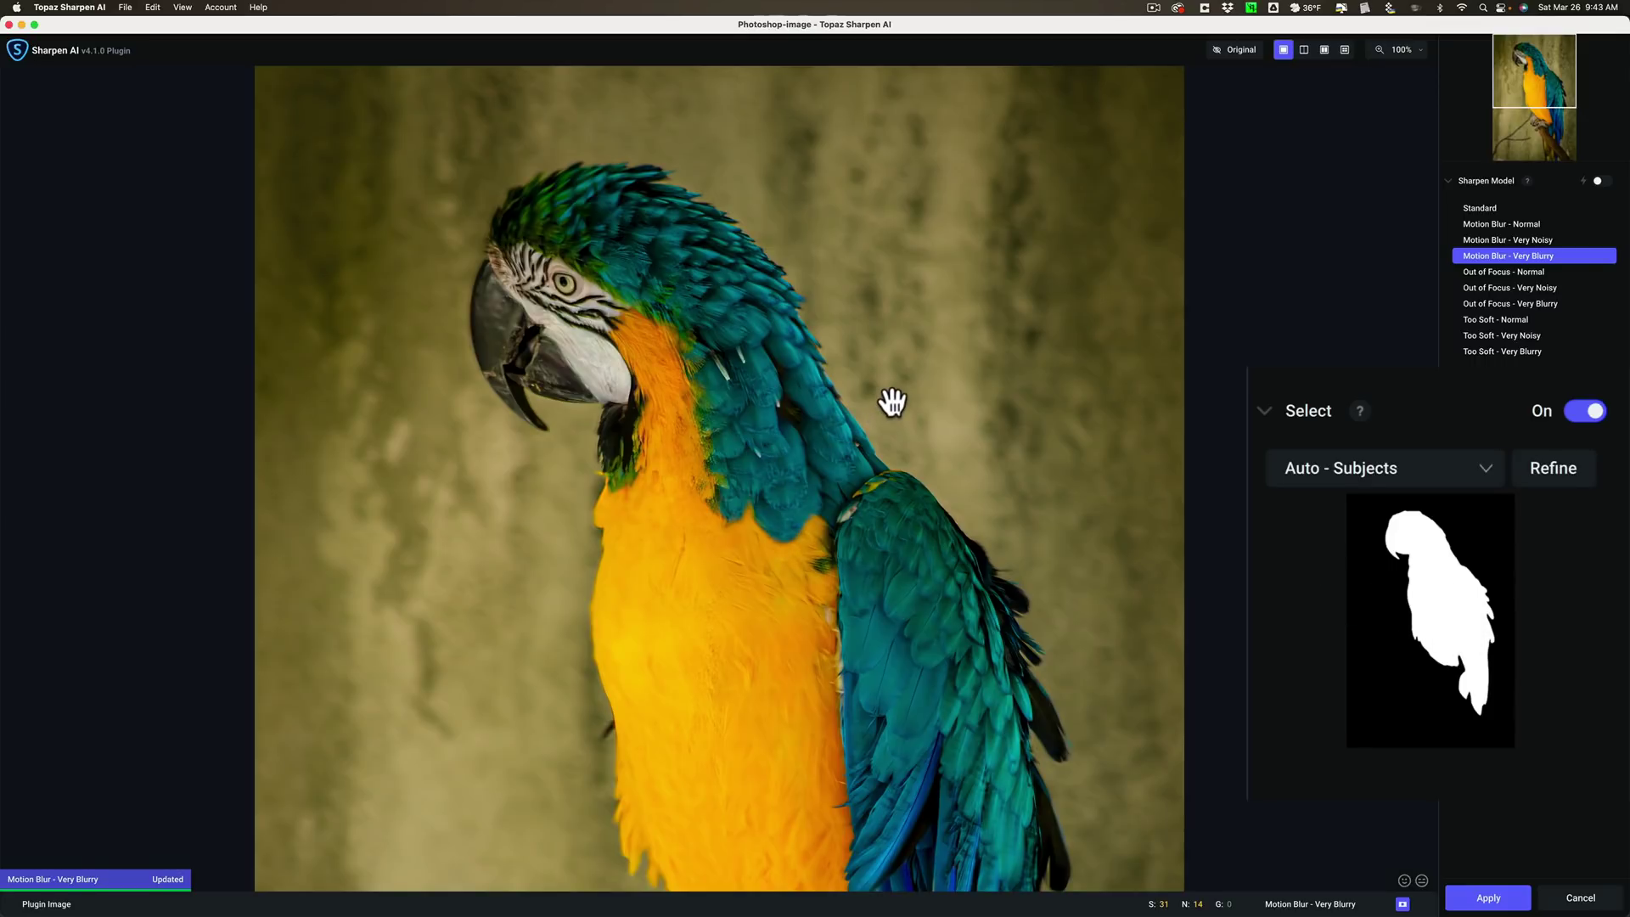
click(749, 412)
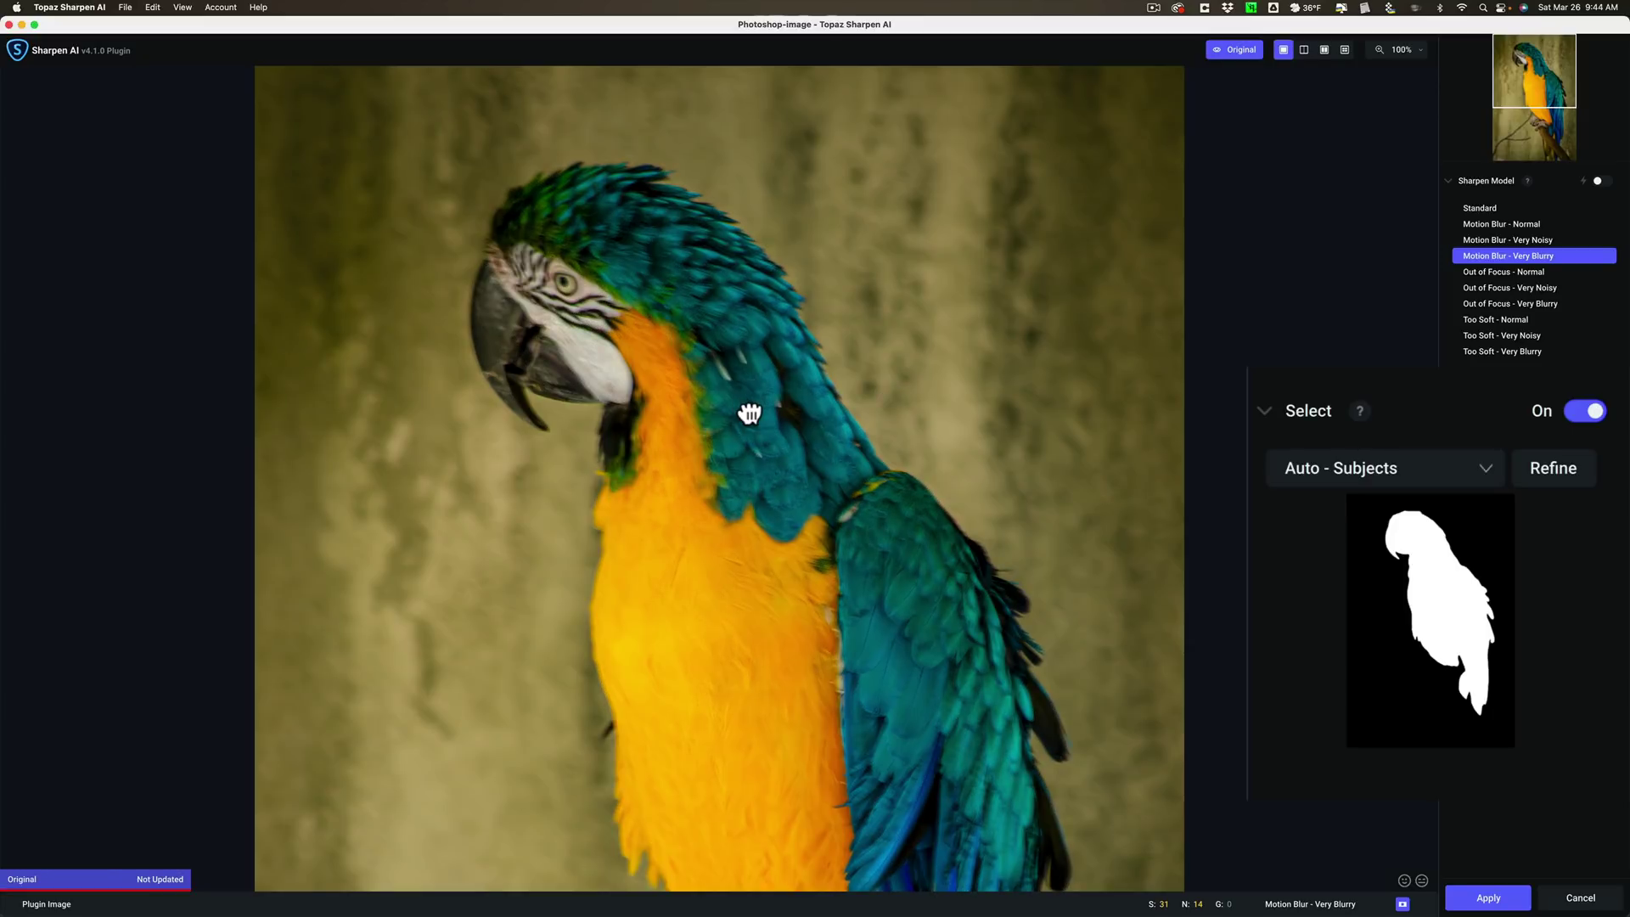
click(749, 412)
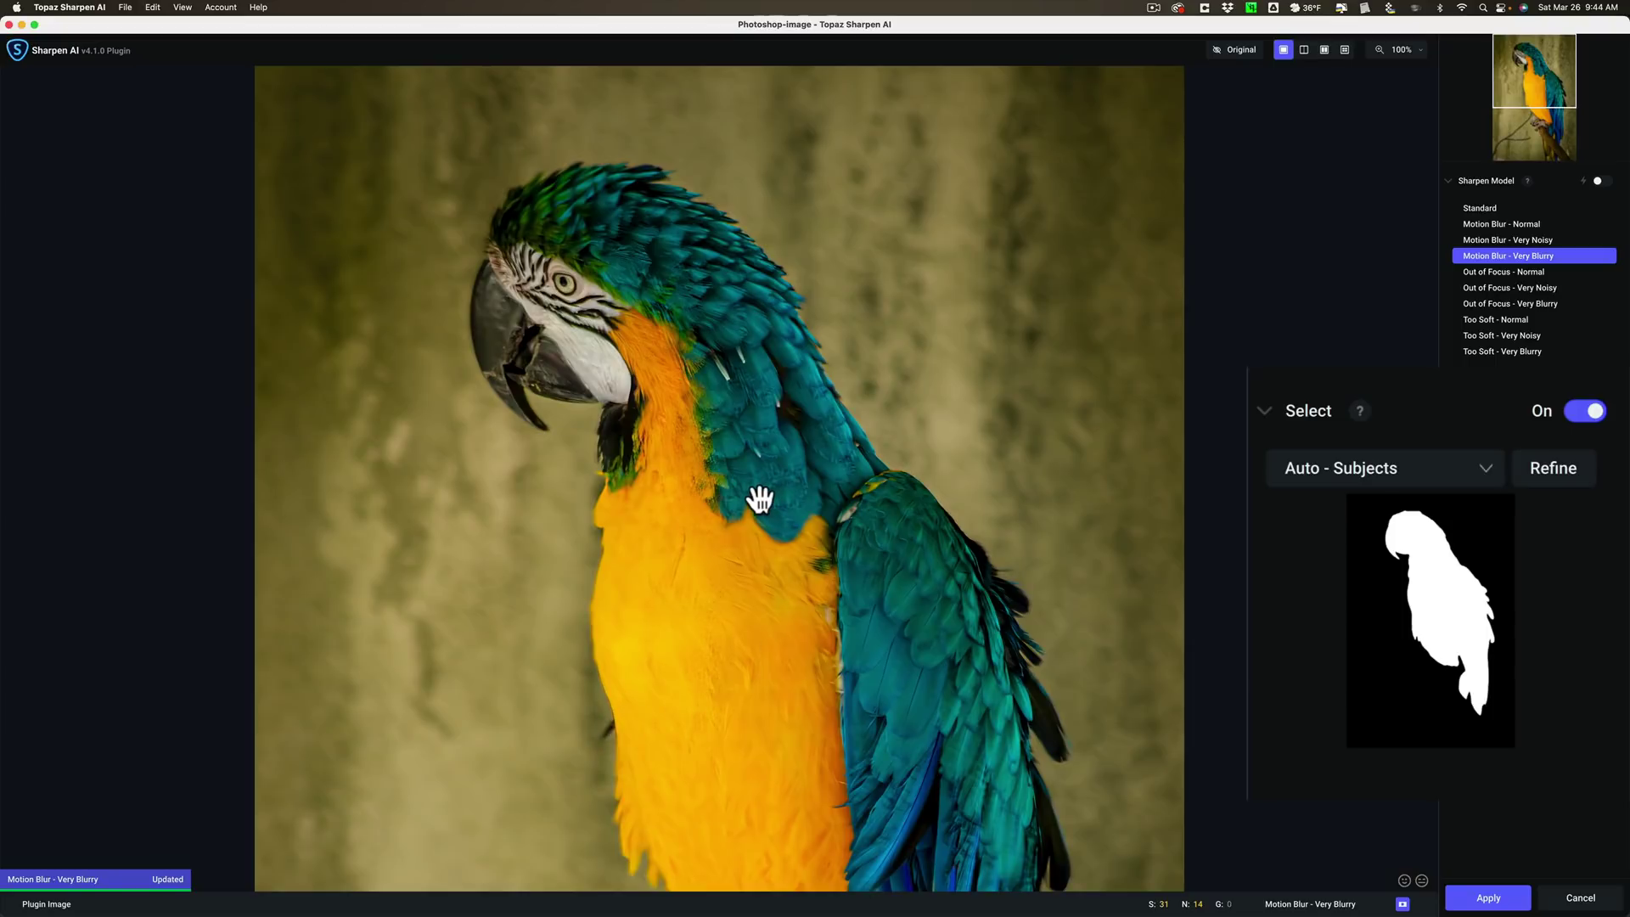
Open the parrot's subject mask for refinement and examine the overlay colour choices and the Always Show Overlay option.
click(1550, 470)
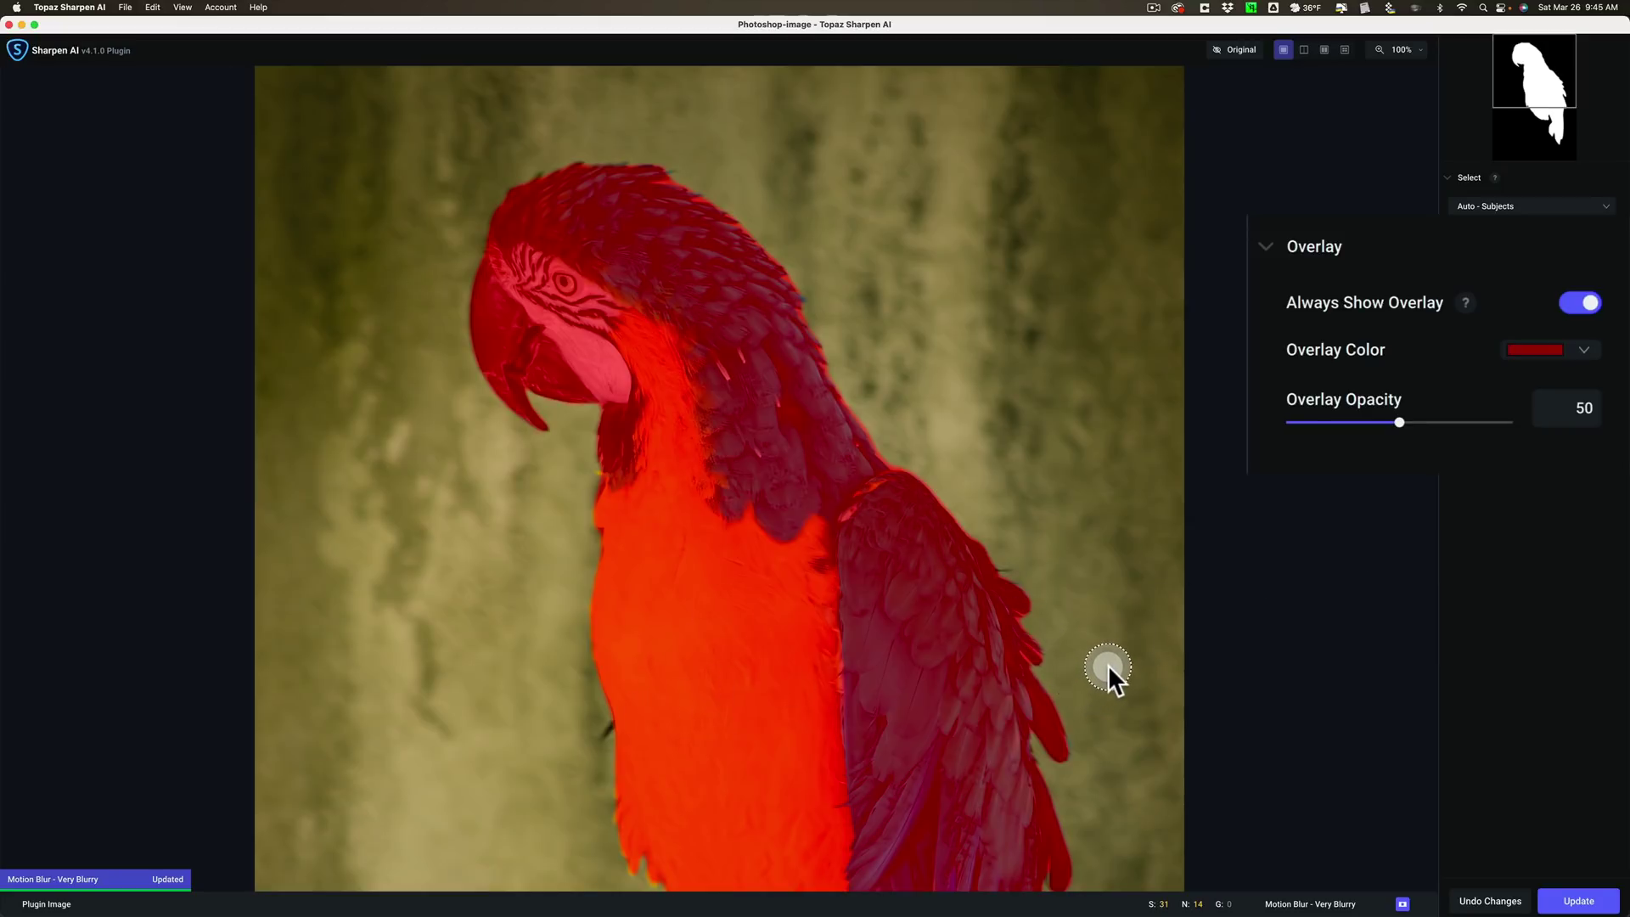
click(1584, 349)
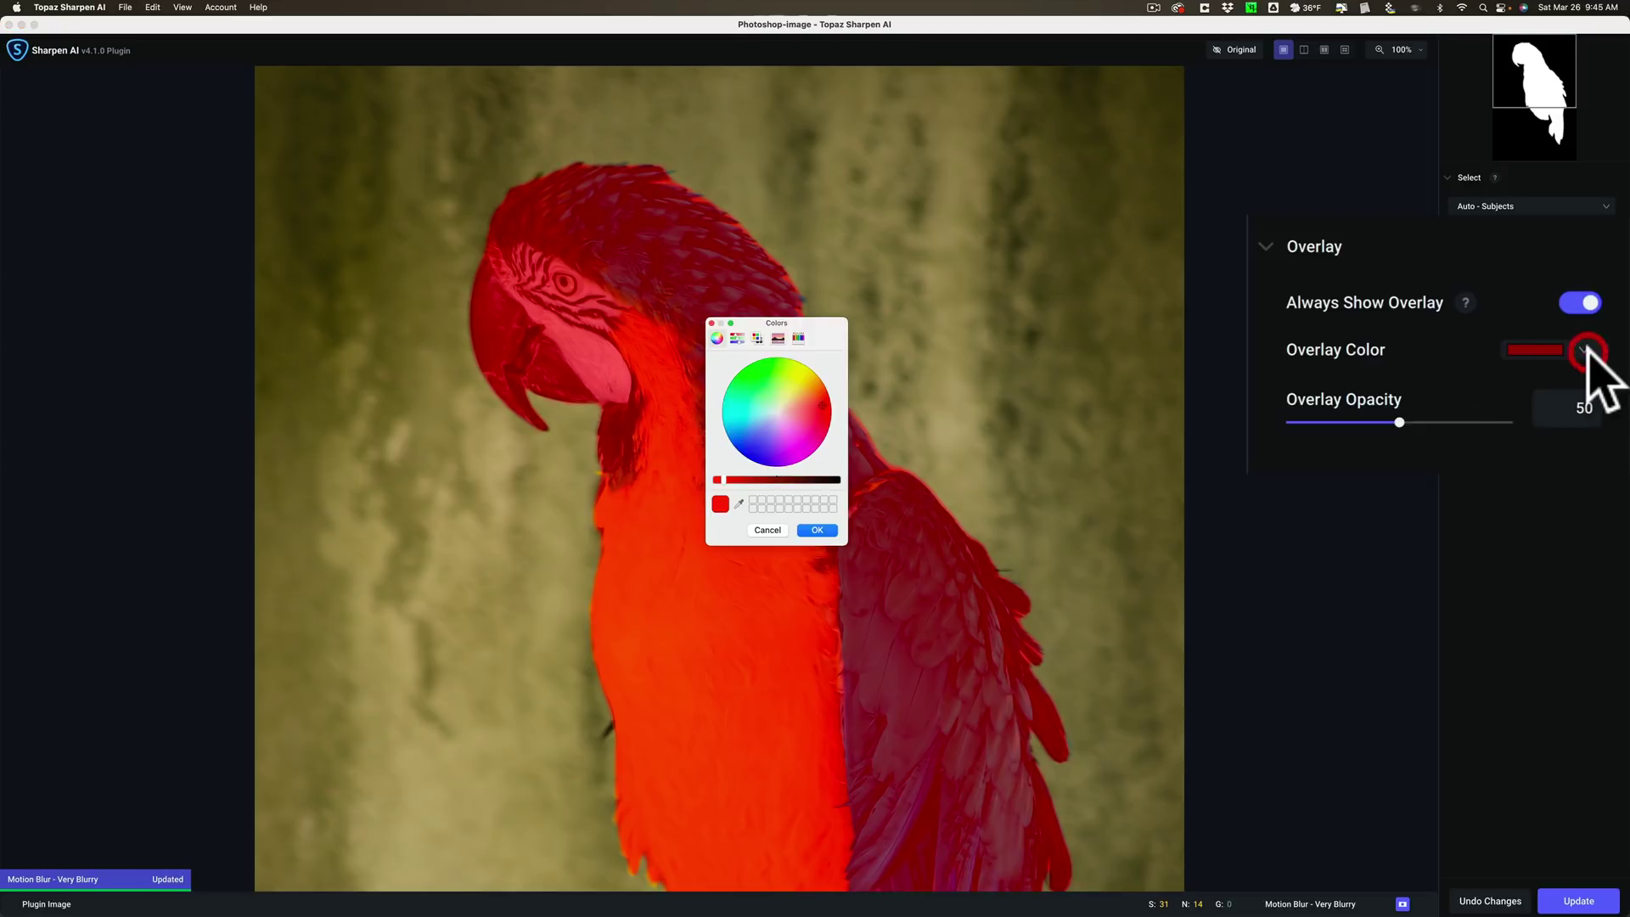
click(712, 324)
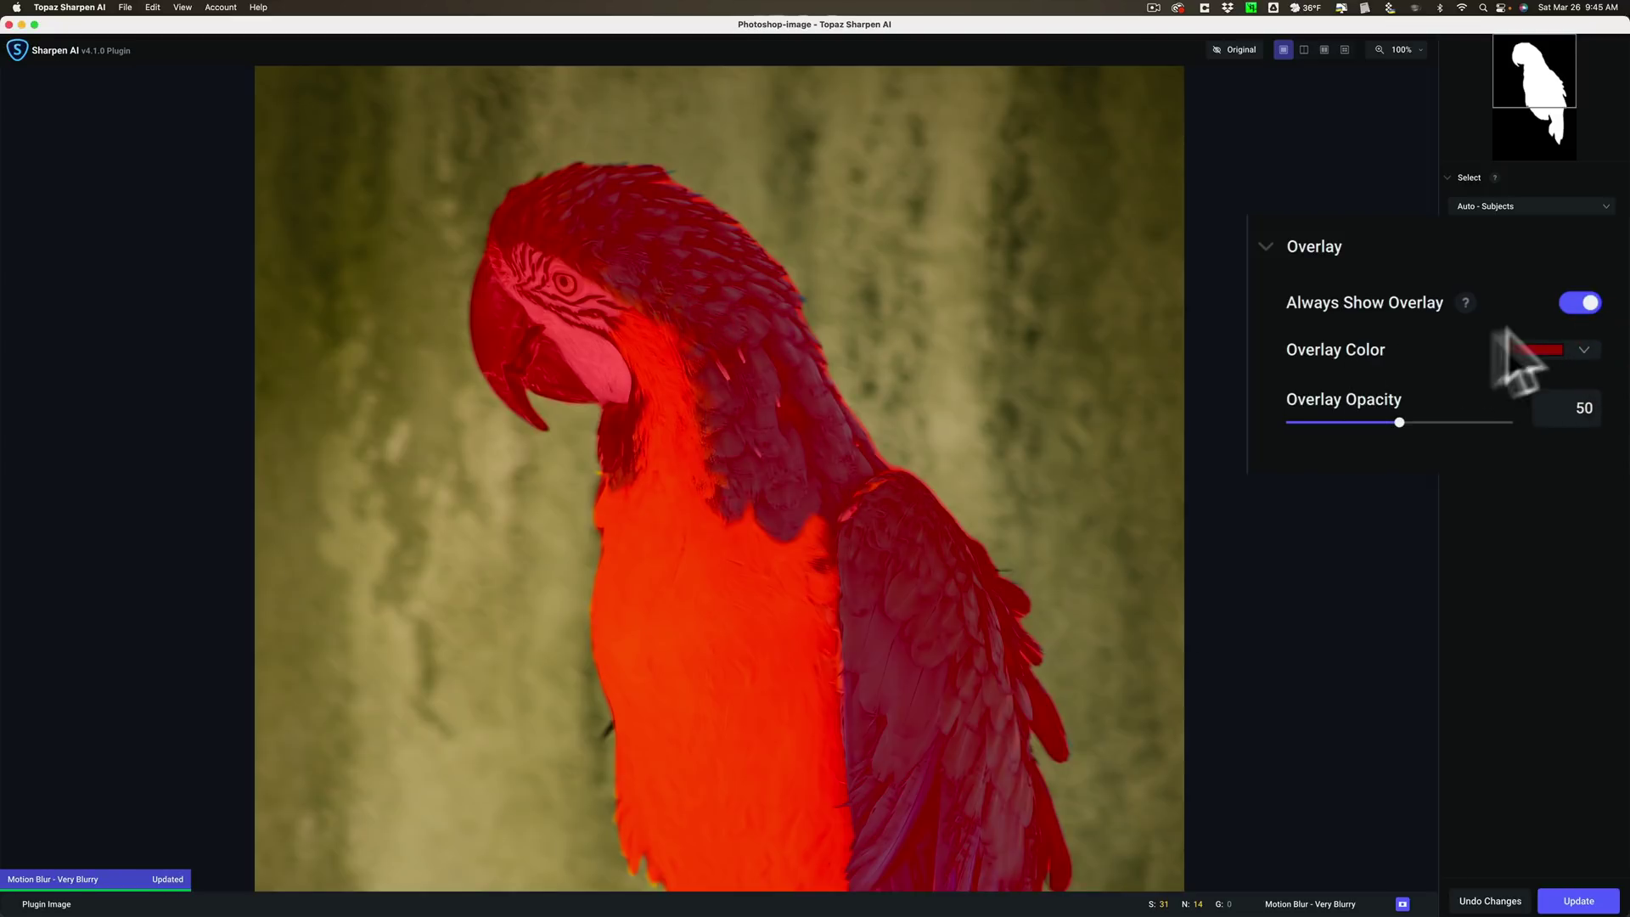
click(1579, 303)
click(1577, 304)
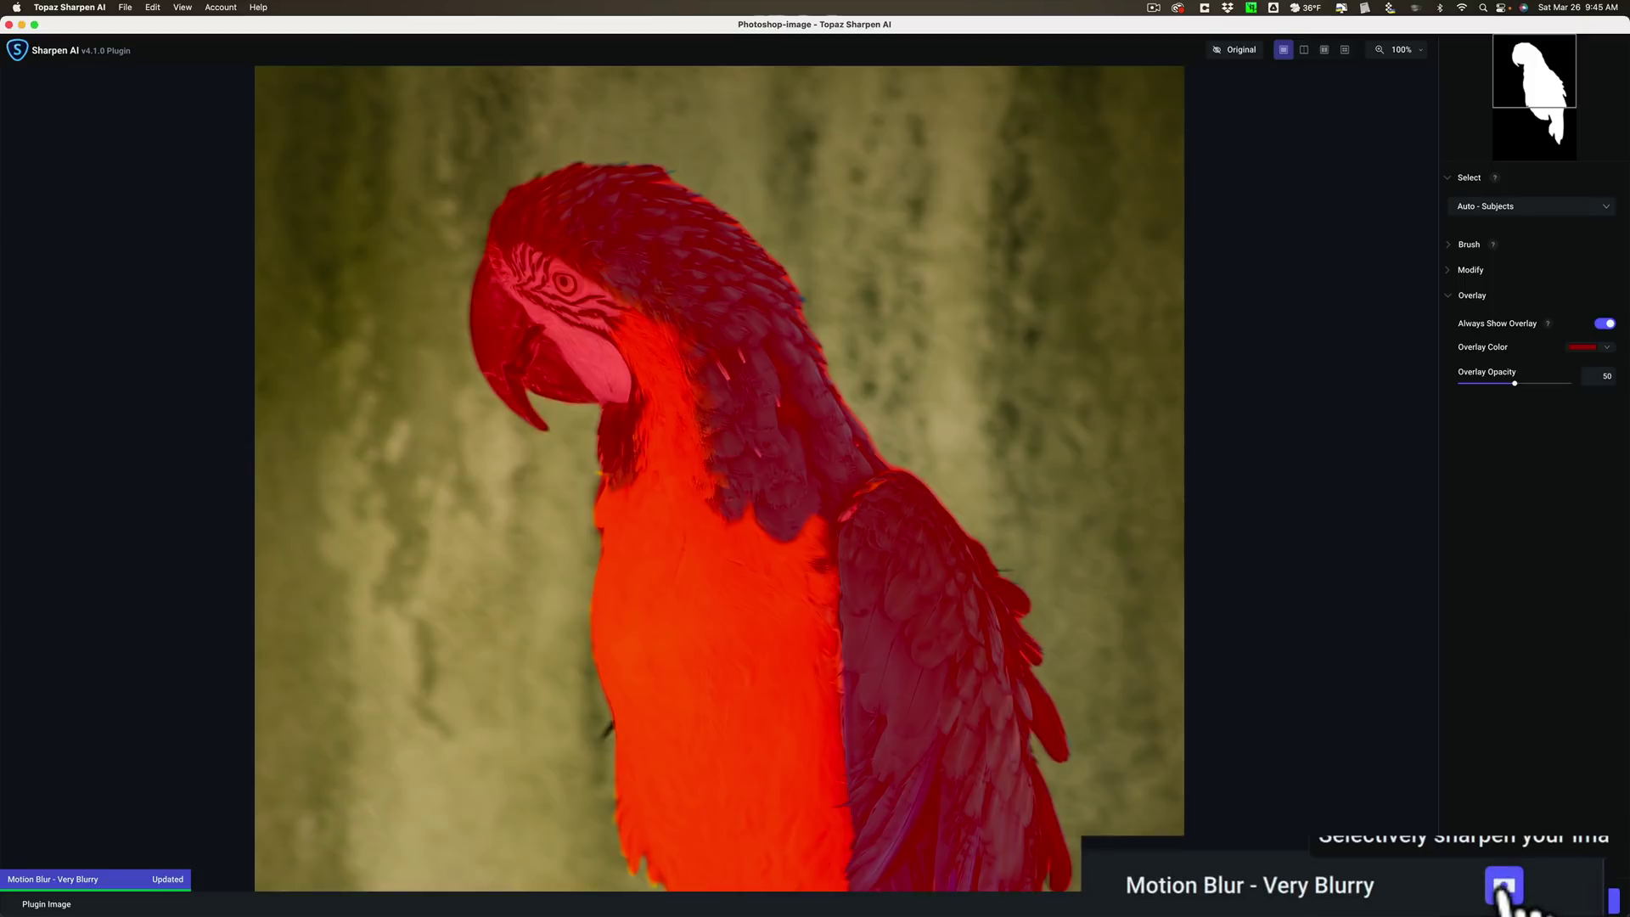
Alternate between the mask refinement view and the main sharpening view, ending in the main view.
click(1503, 887)
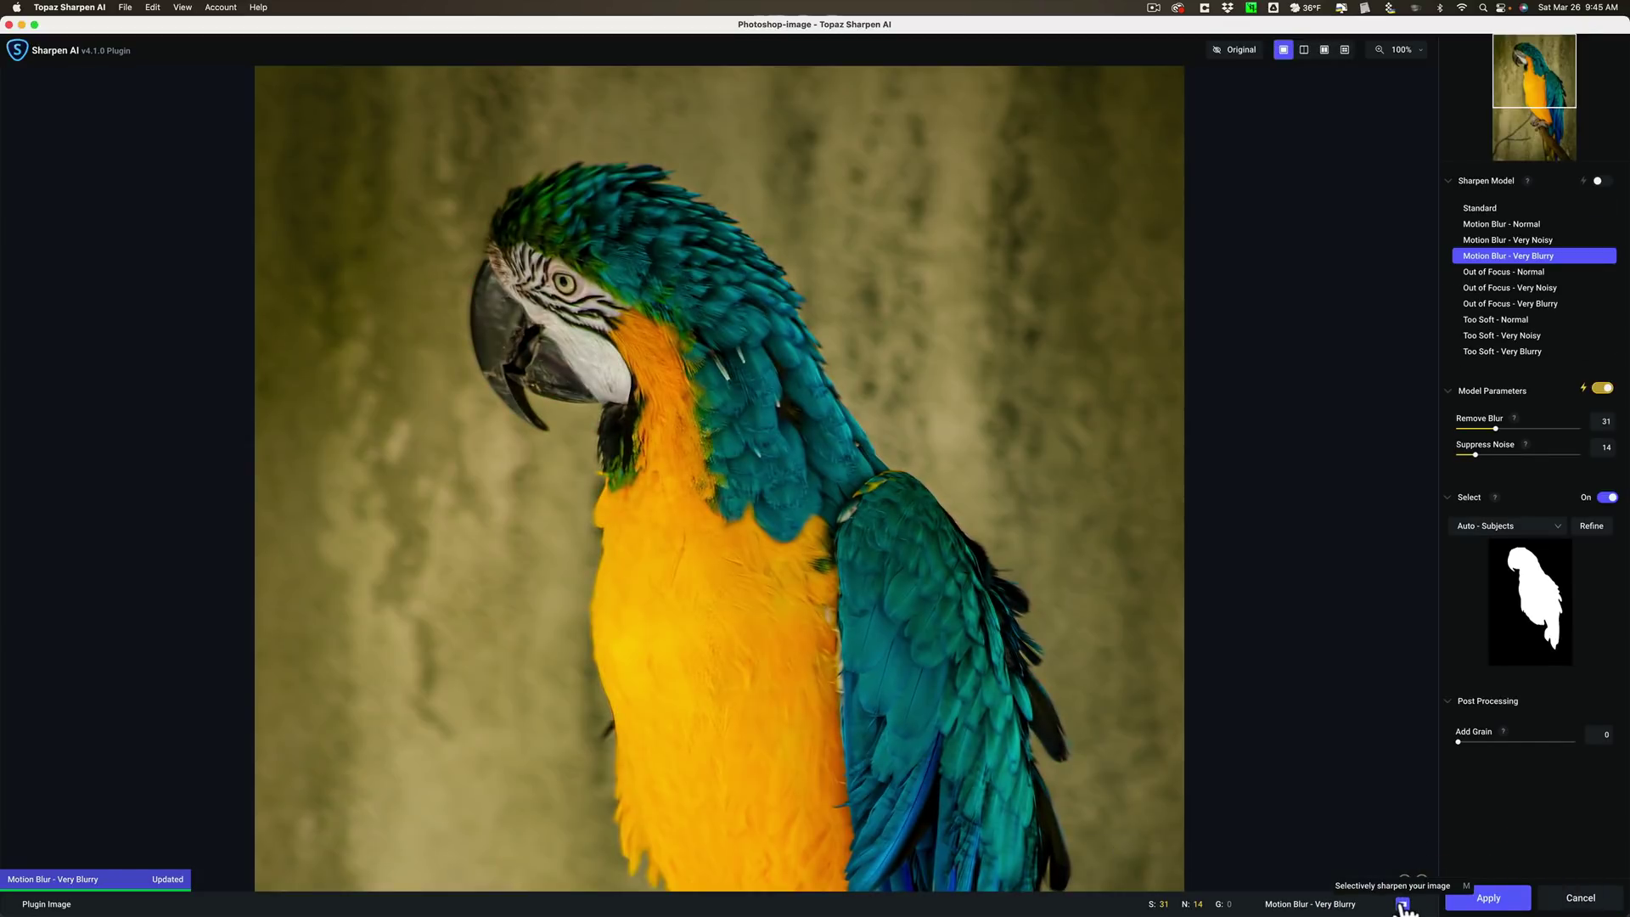
click(1403, 905)
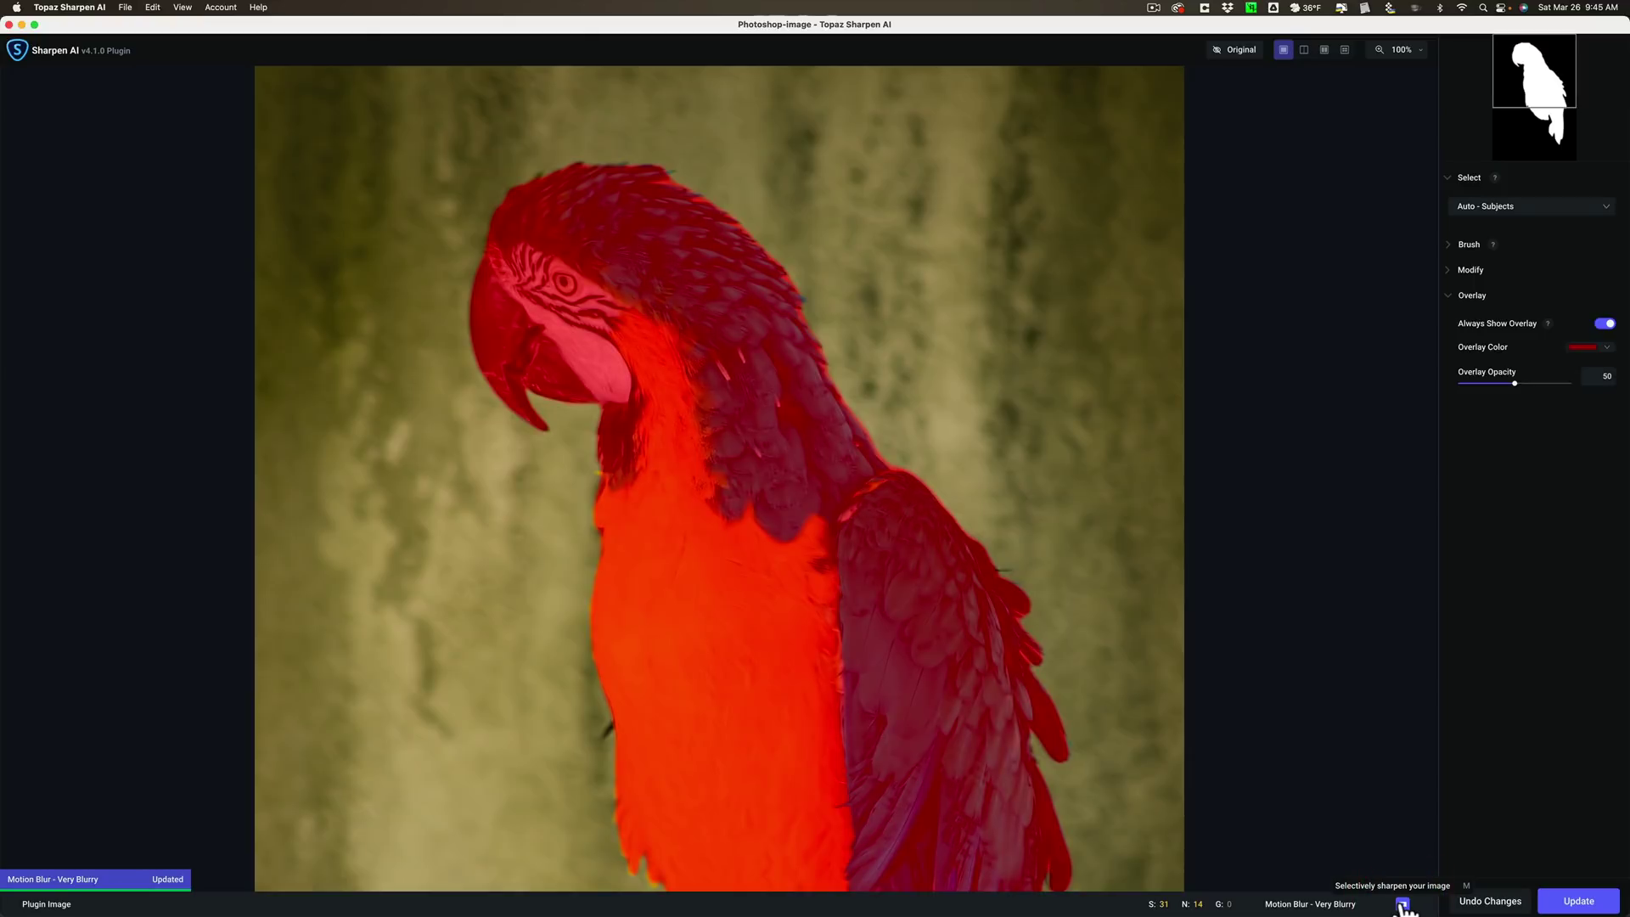
click(1402, 905)
click(1403, 905)
click(1402, 905)
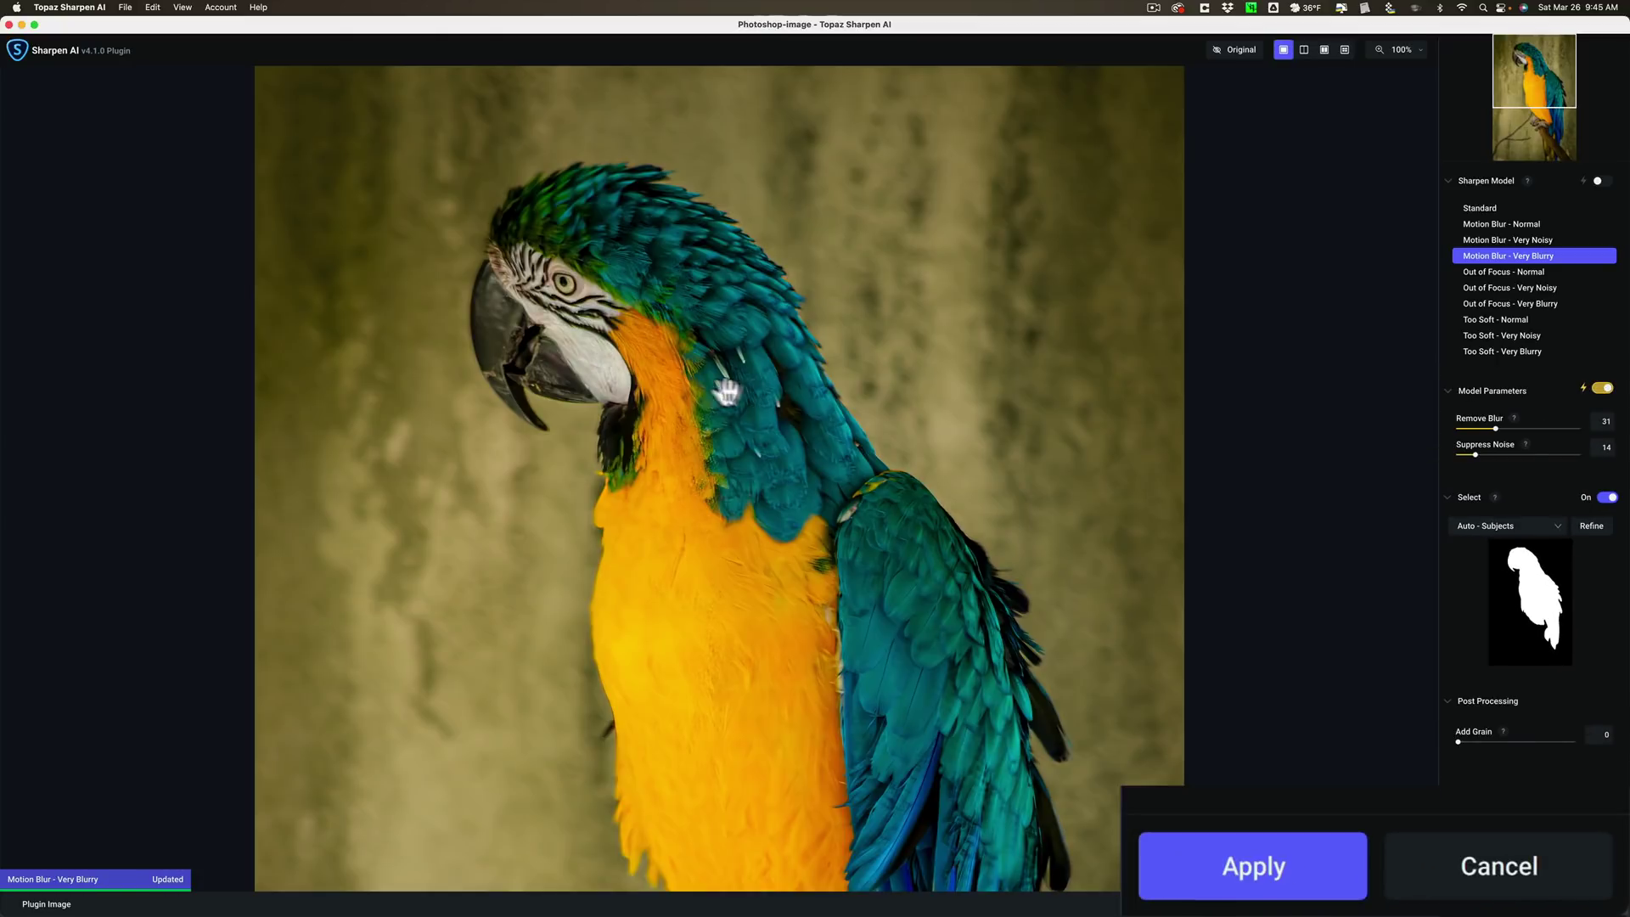
Apply the Motion Blur - Very Blurry sharpening and compare Layer 1 with the unsharpened Background.
click(1485, 892)
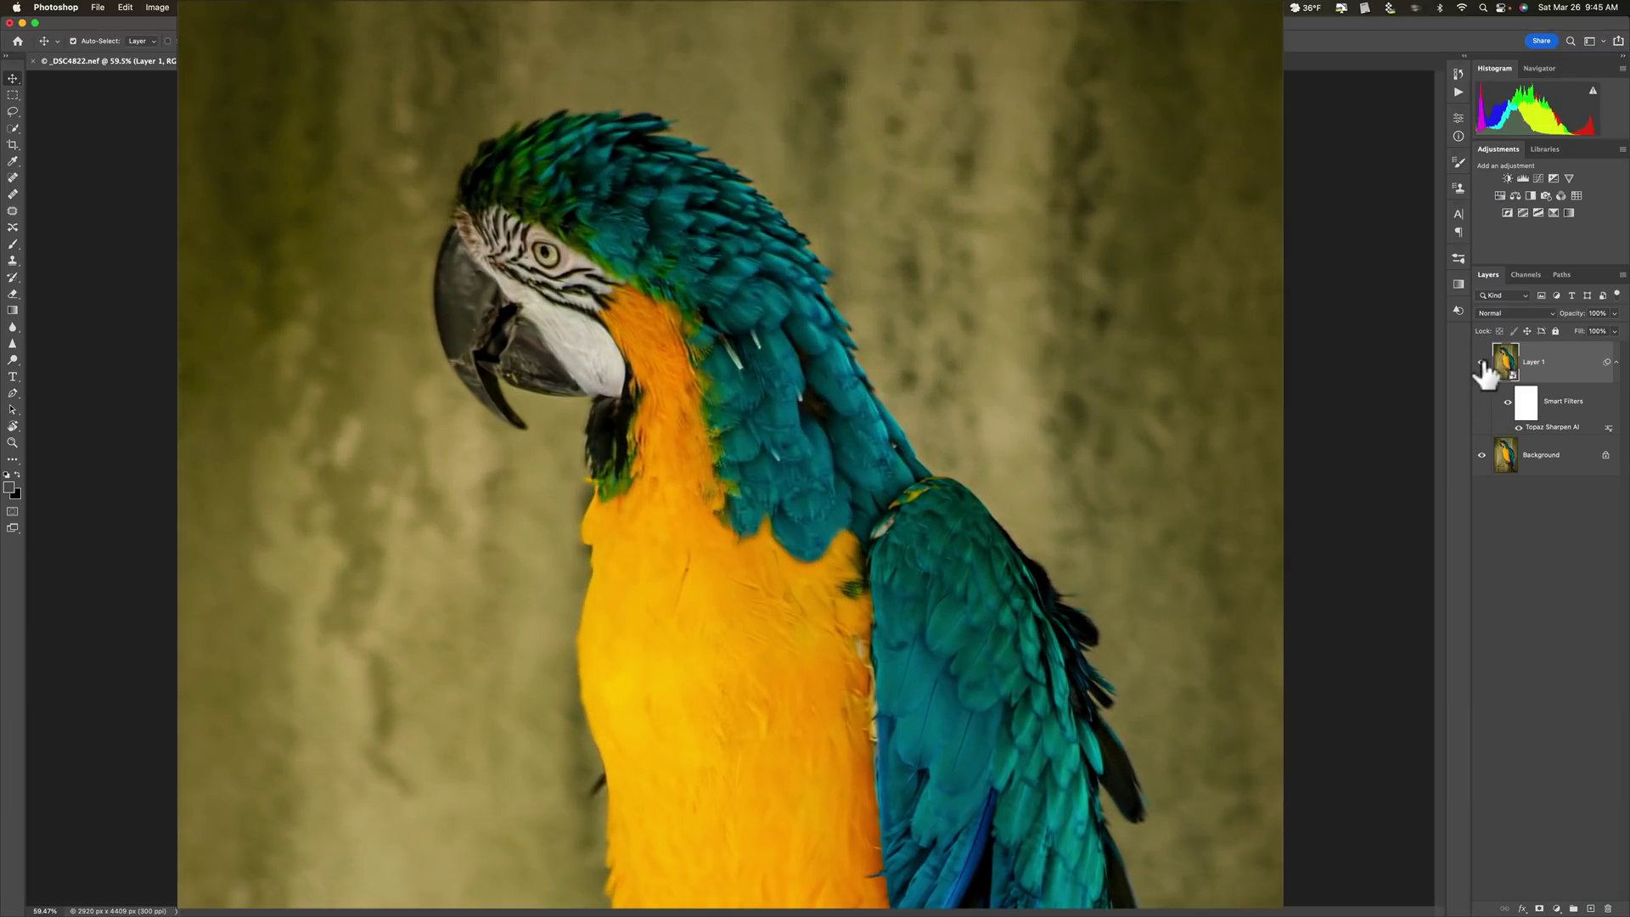
click(1481, 362)
click(1481, 363)
click(1481, 362)
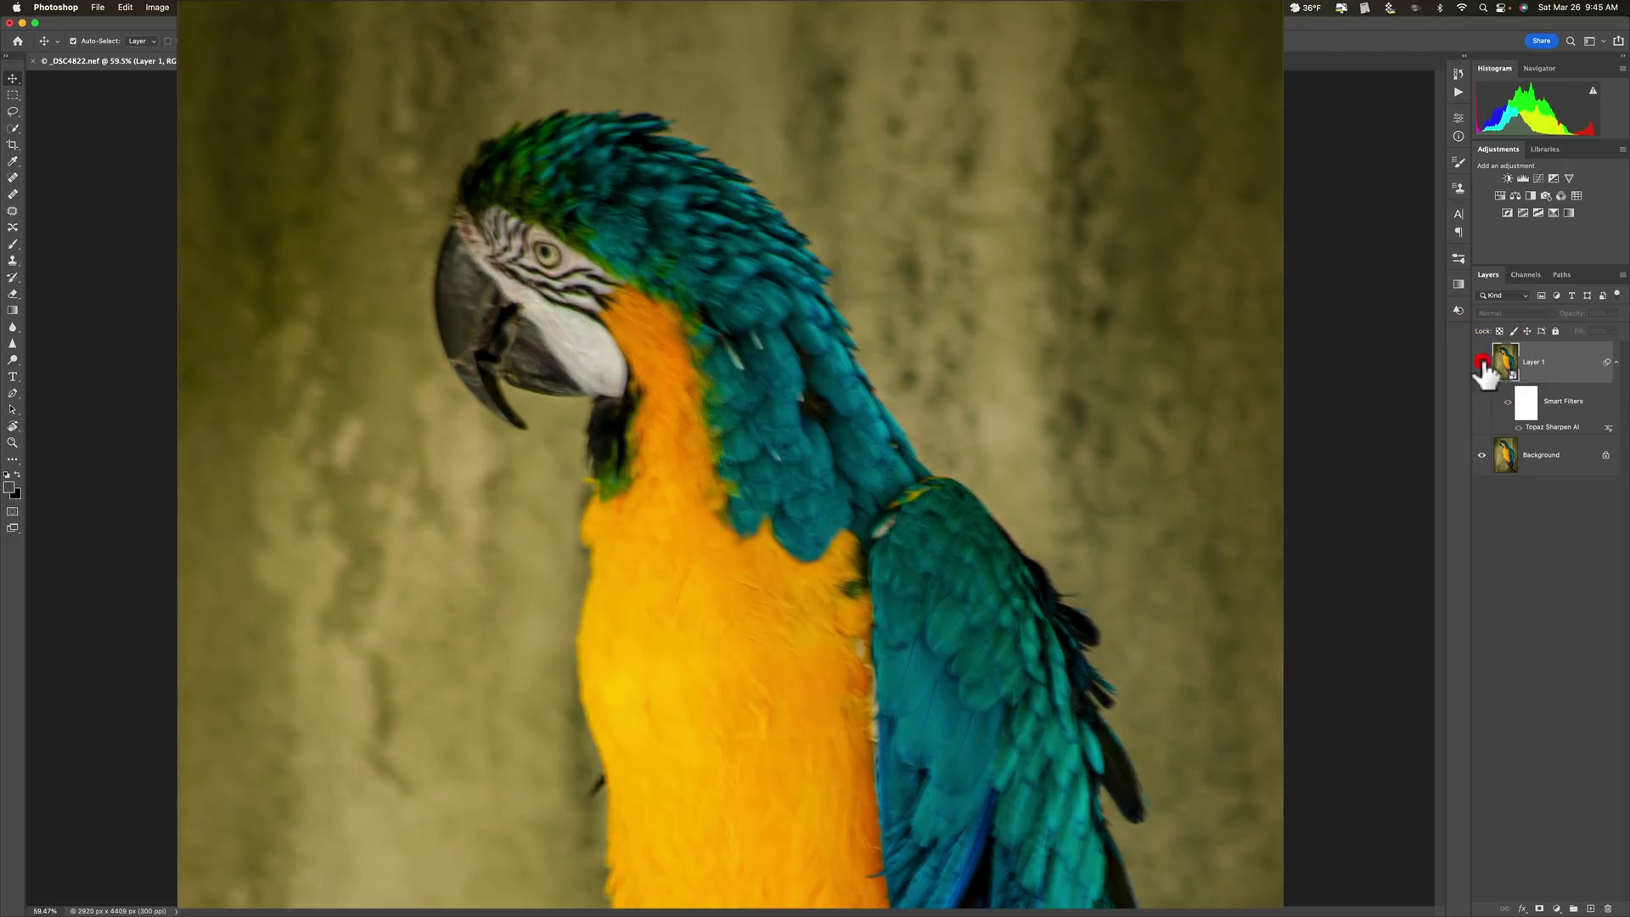
click(1481, 362)
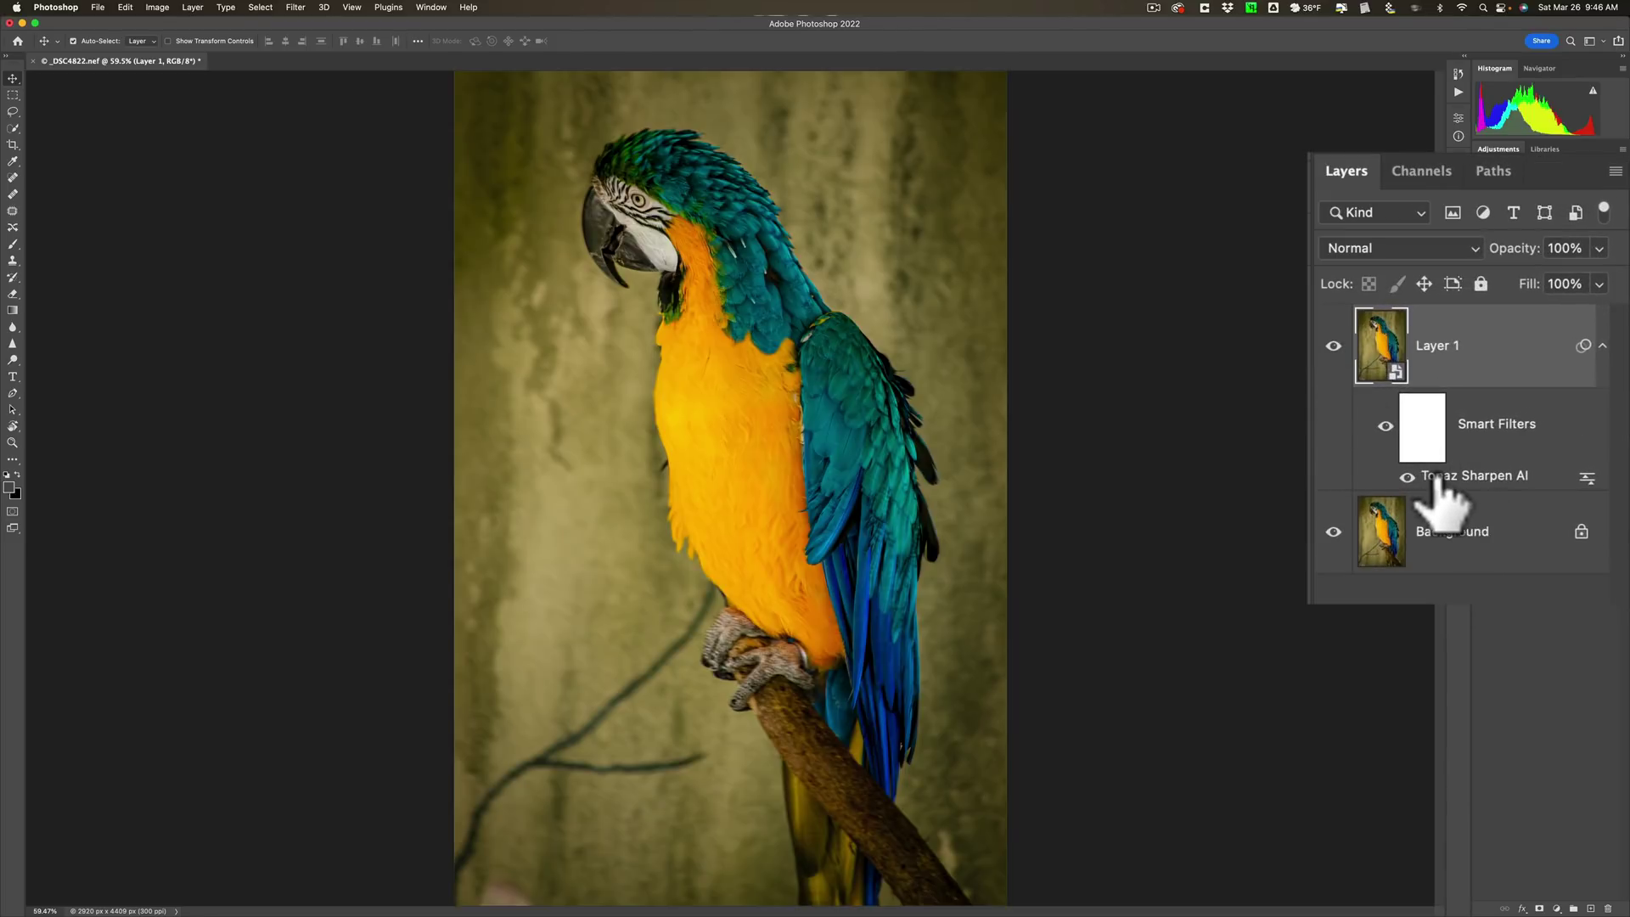
Reopen the Topaz Sharpen AI smart filter and examine the parrot's head in comparison view, with the Standard Lens Blur preview selected.
double_click(1484, 475)
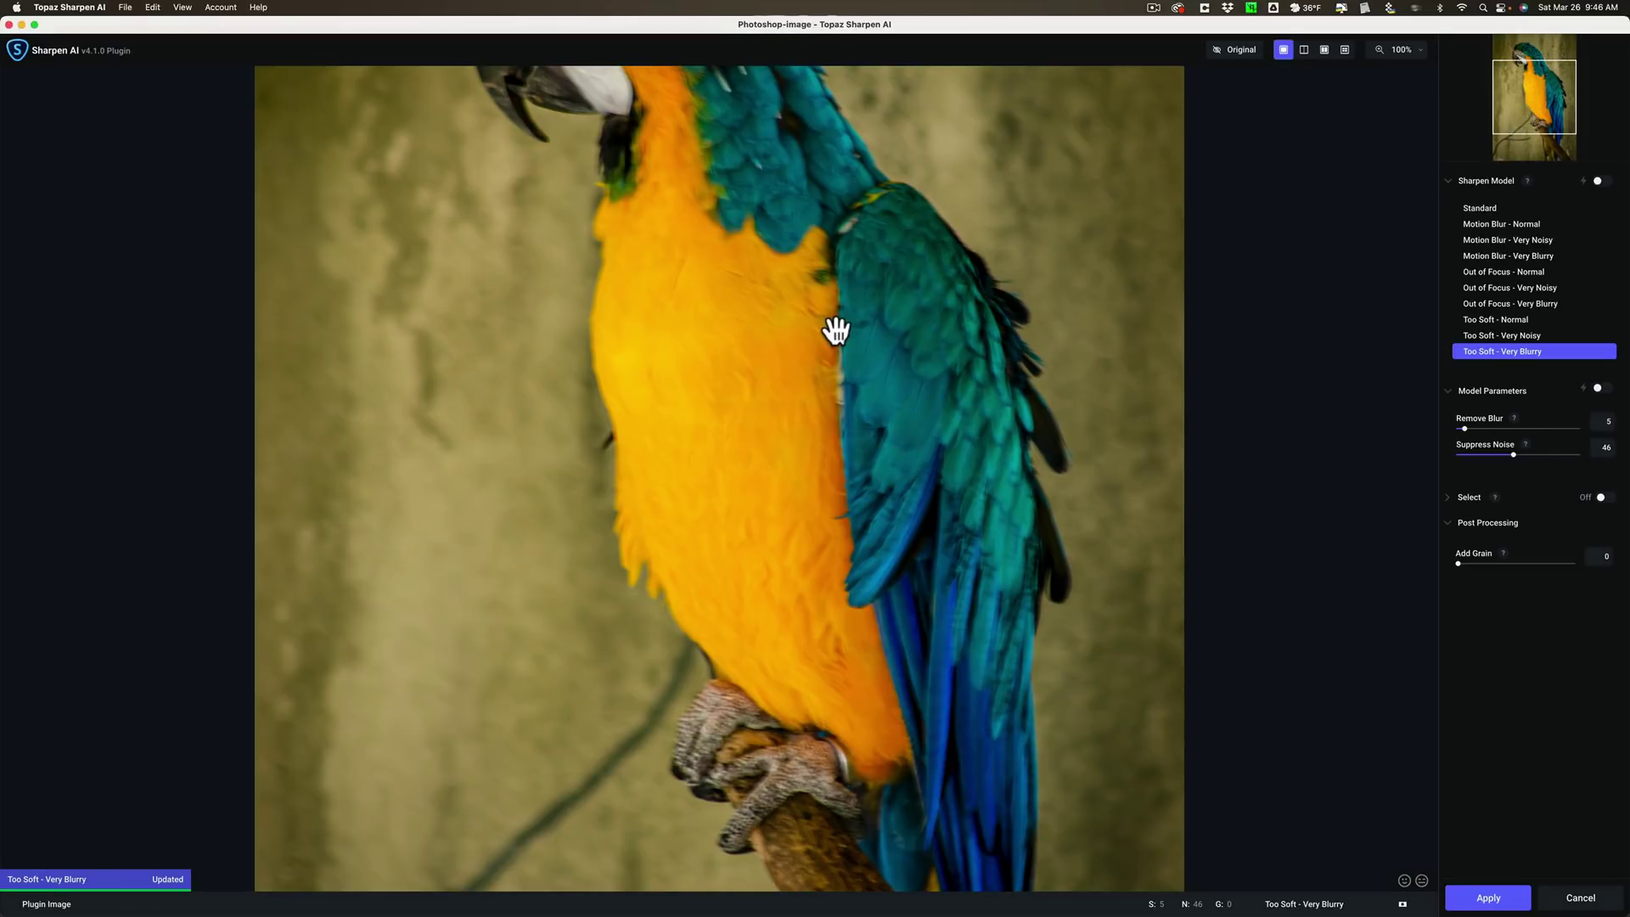
drag(1526, 93, 1526, 65)
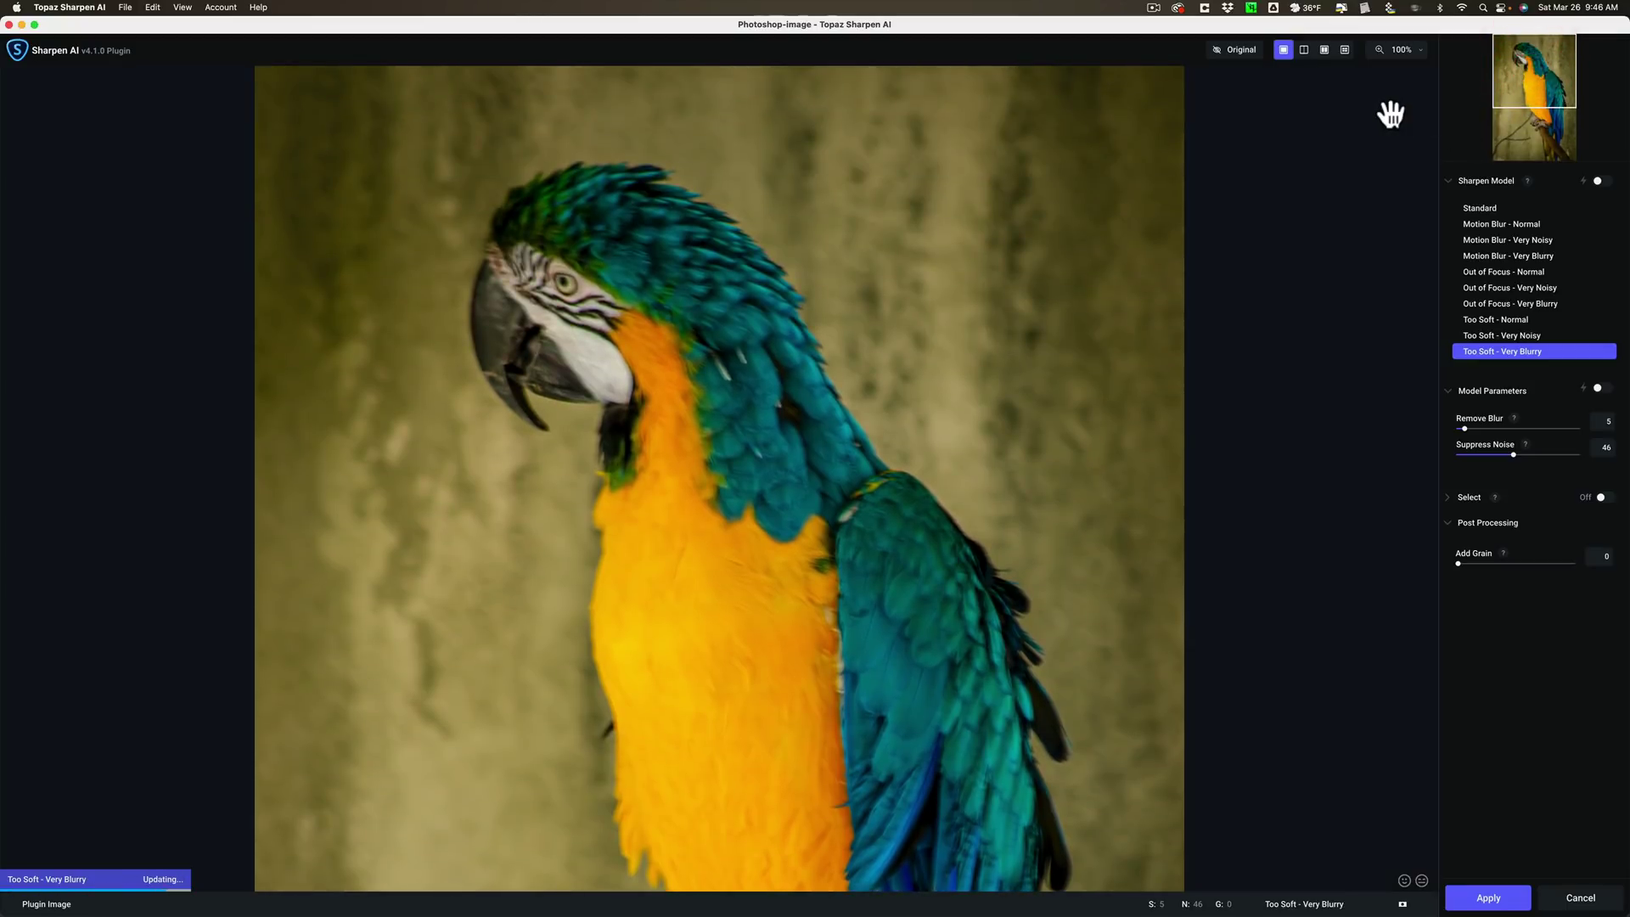
click(1344, 50)
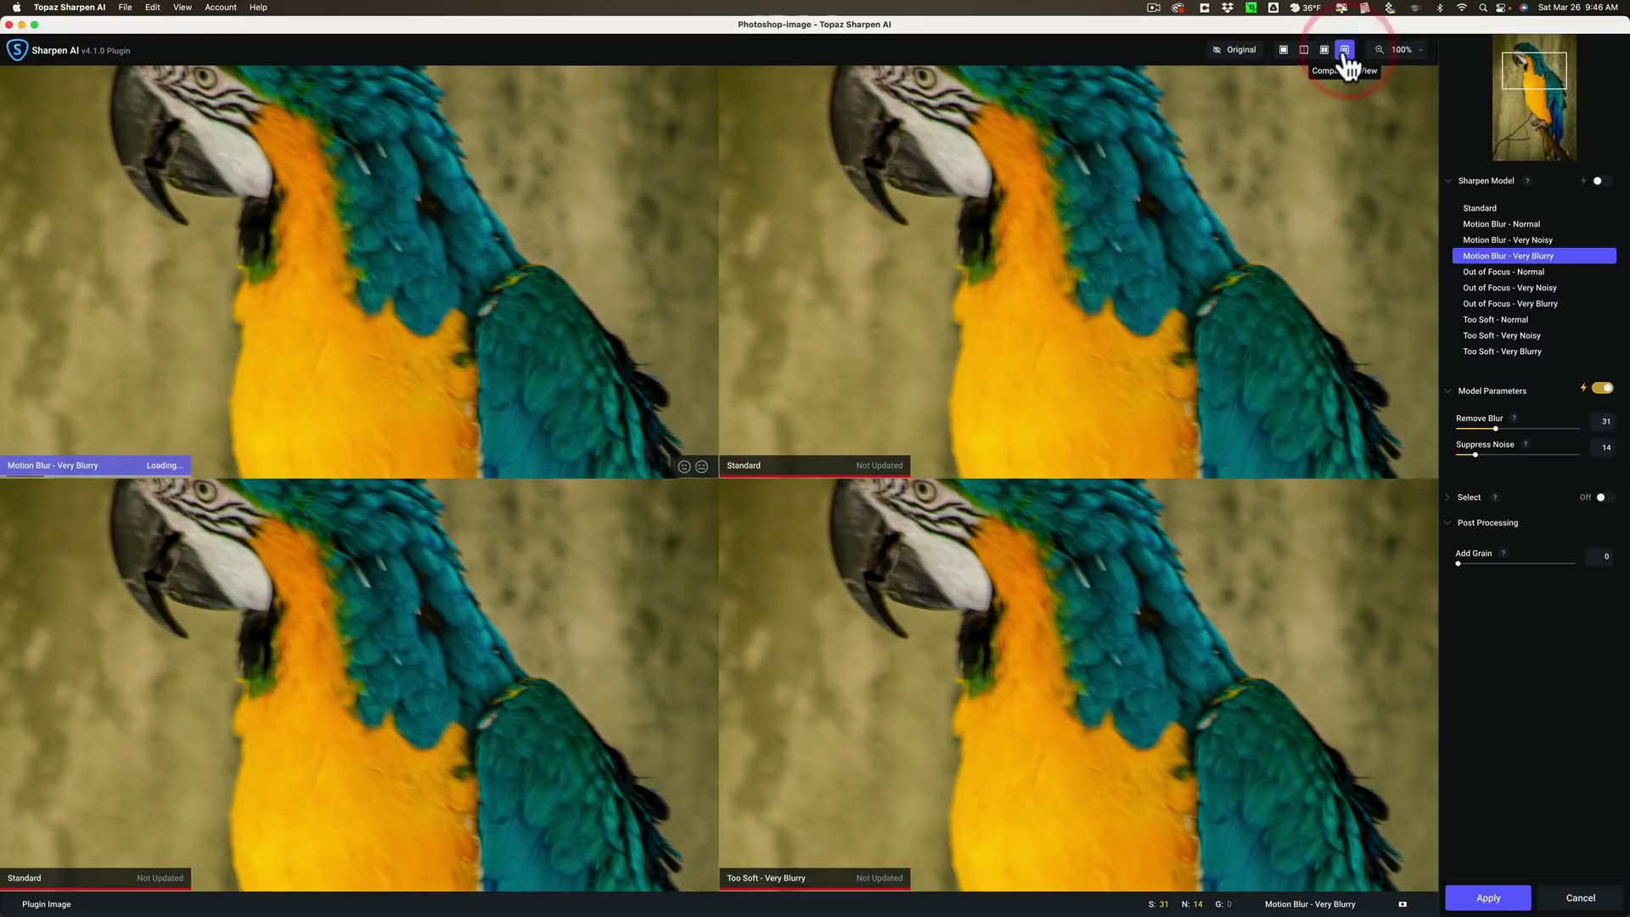
click(425, 613)
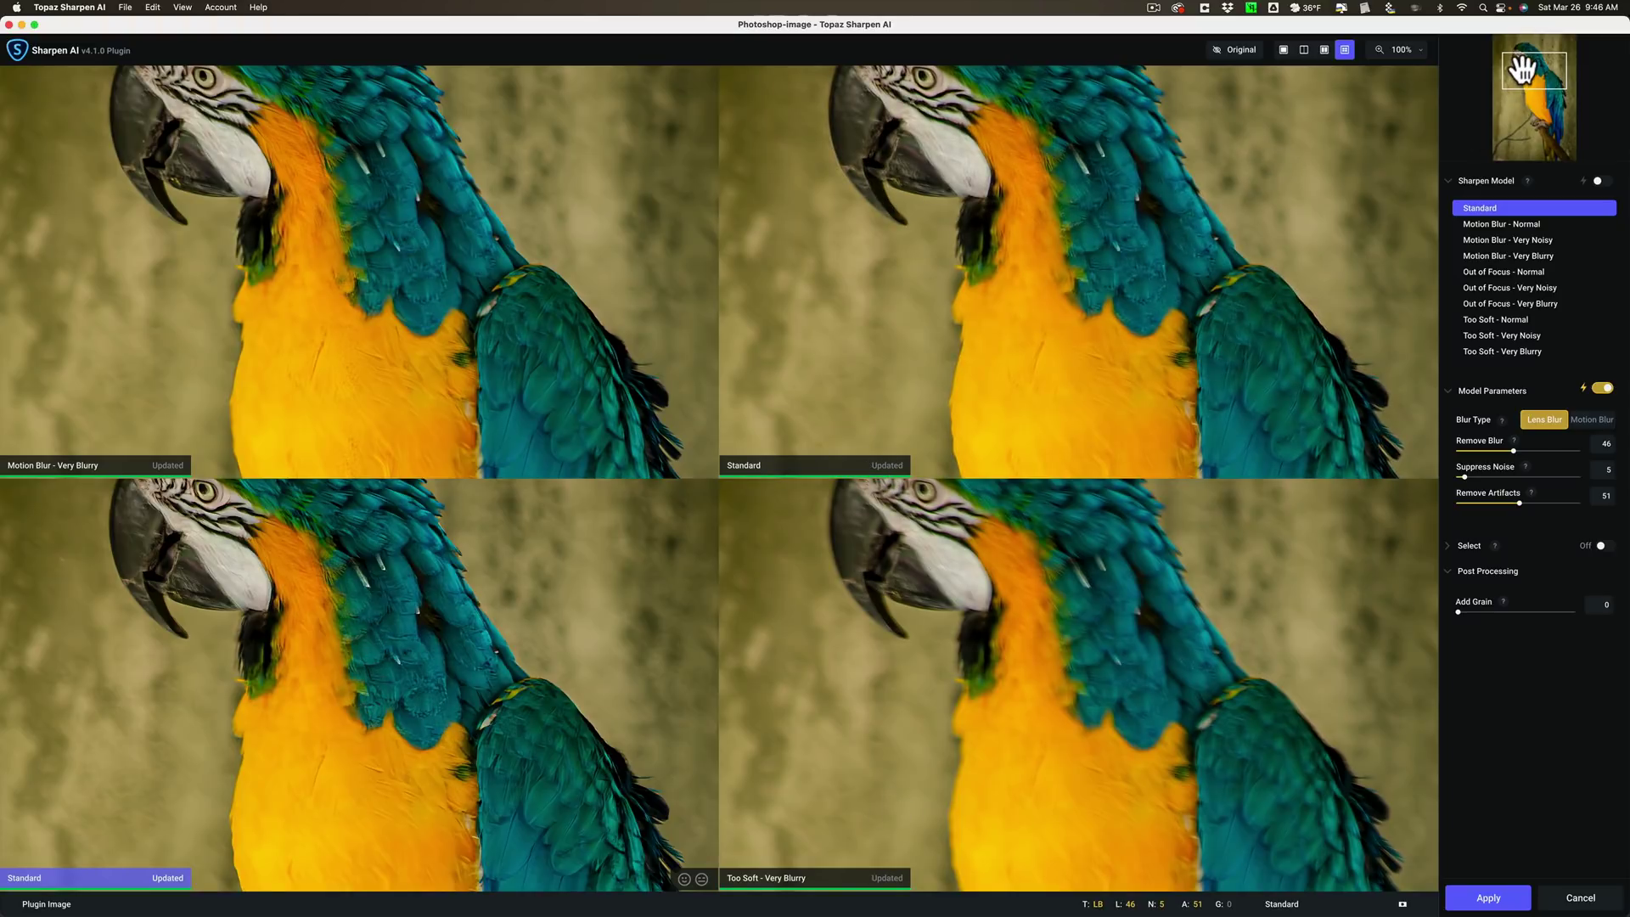
drag(1534, 75, 1528, 58)
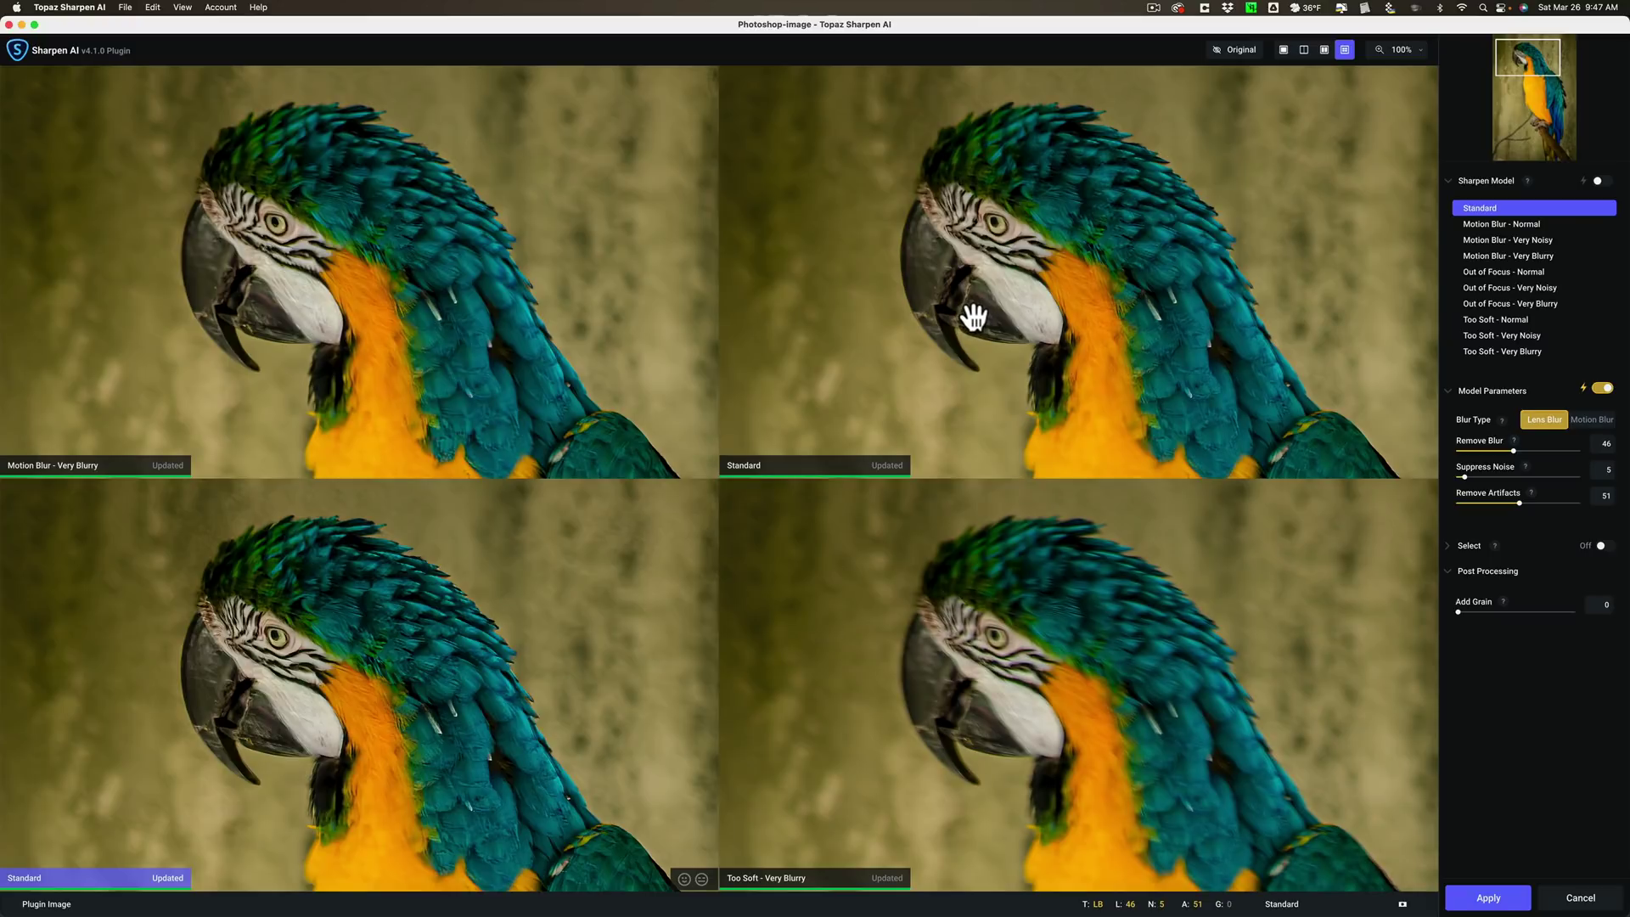
For the Standard Lens Blur model, set Remove Blur to 33, Suppress Noise to 100 and Remove Artifacts to 100, and apply the sharpening.
click(442, 565)
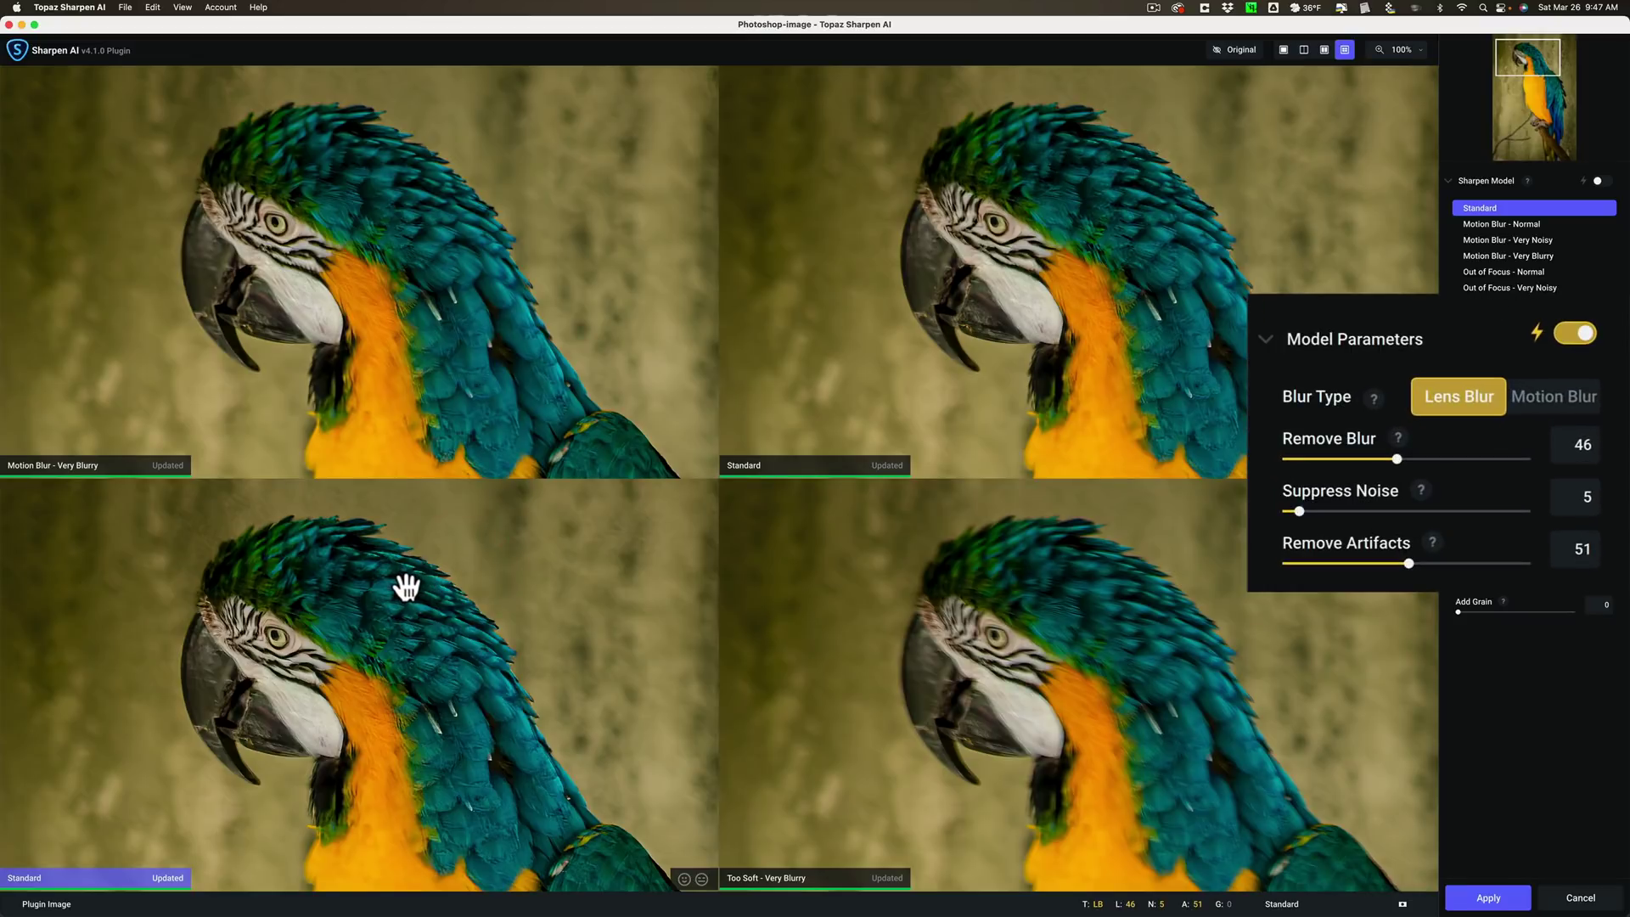
drag(1397, 459, 1362, 459)
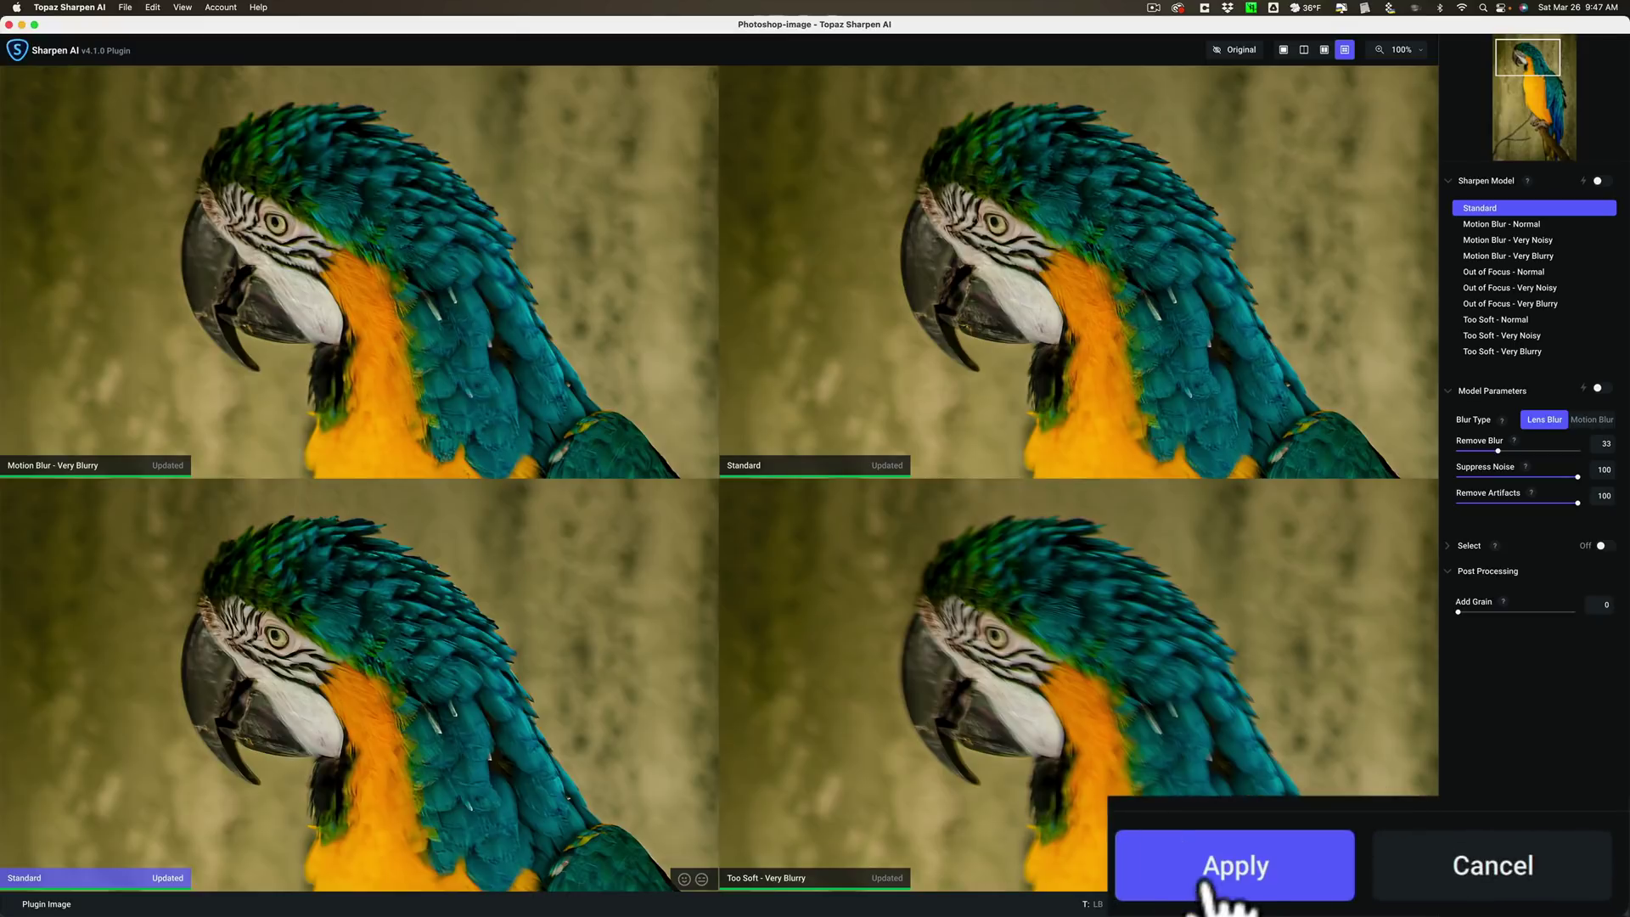
click(1237, 865)
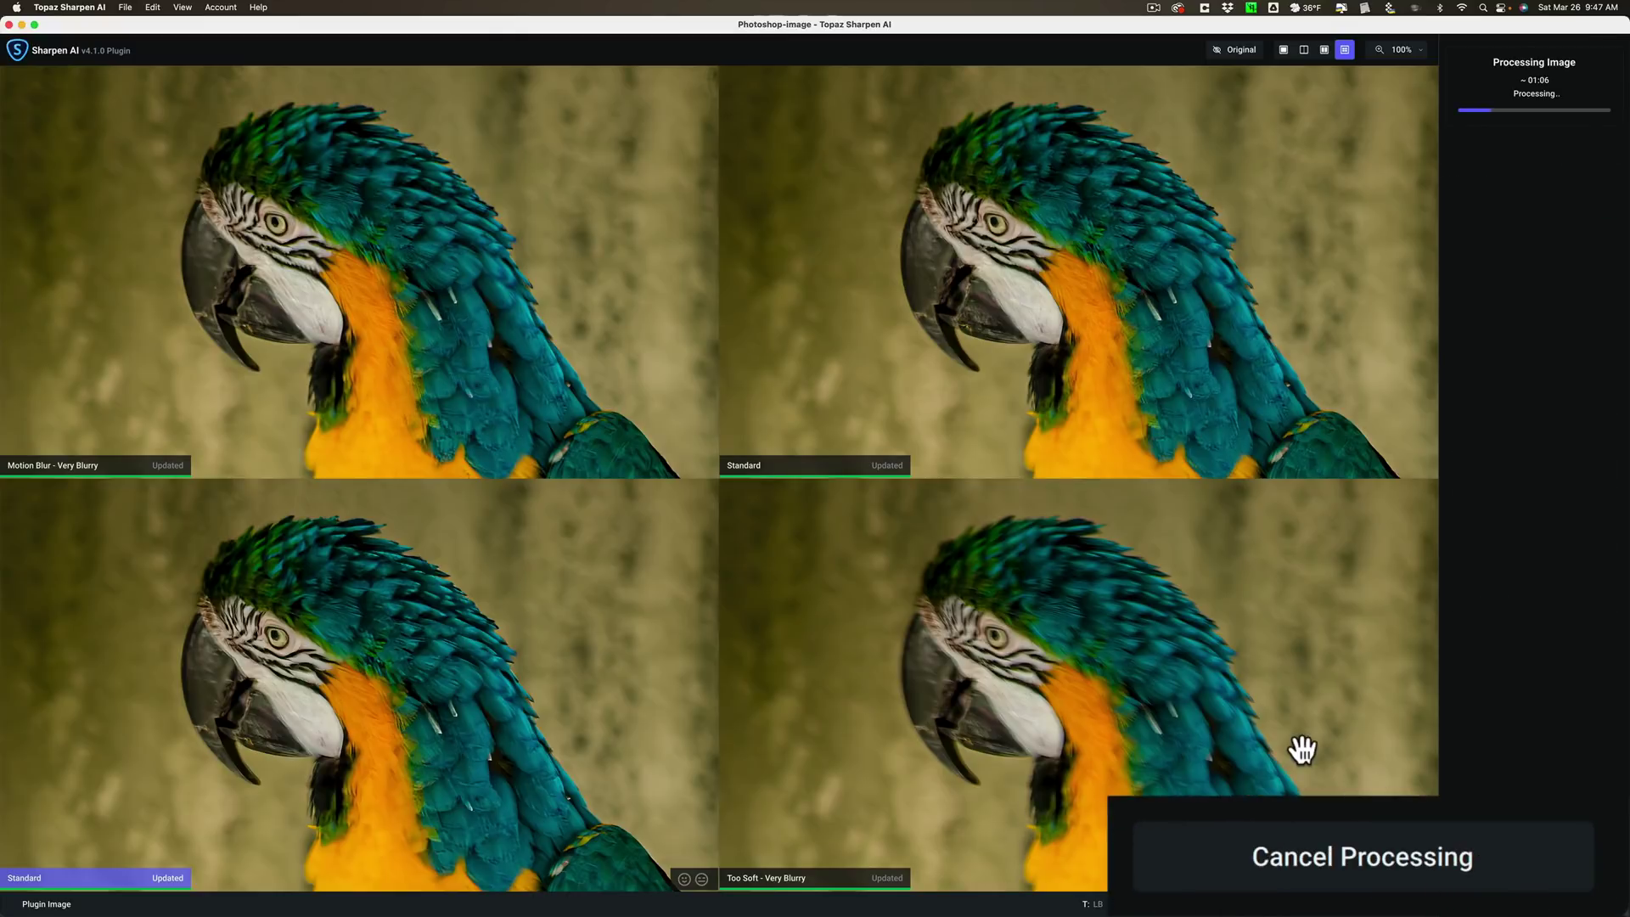
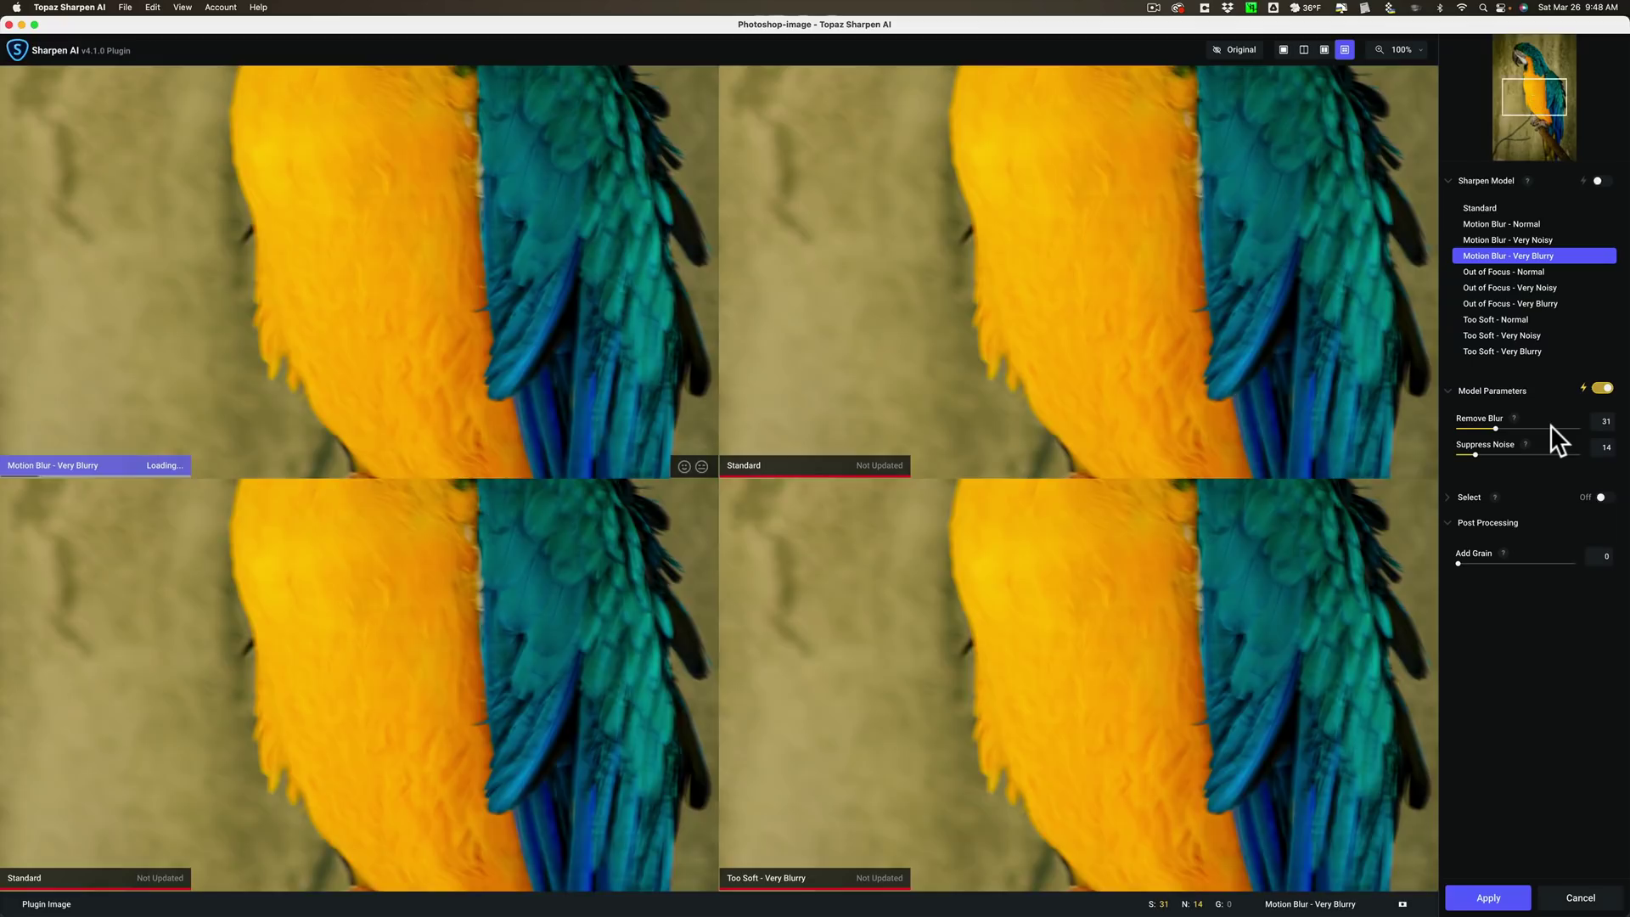
Choose the Standard Lens Blur preview, limit its sharpening to Auto - Subjects, and apply the filter.
drag(1553, 87, 1518, 39)
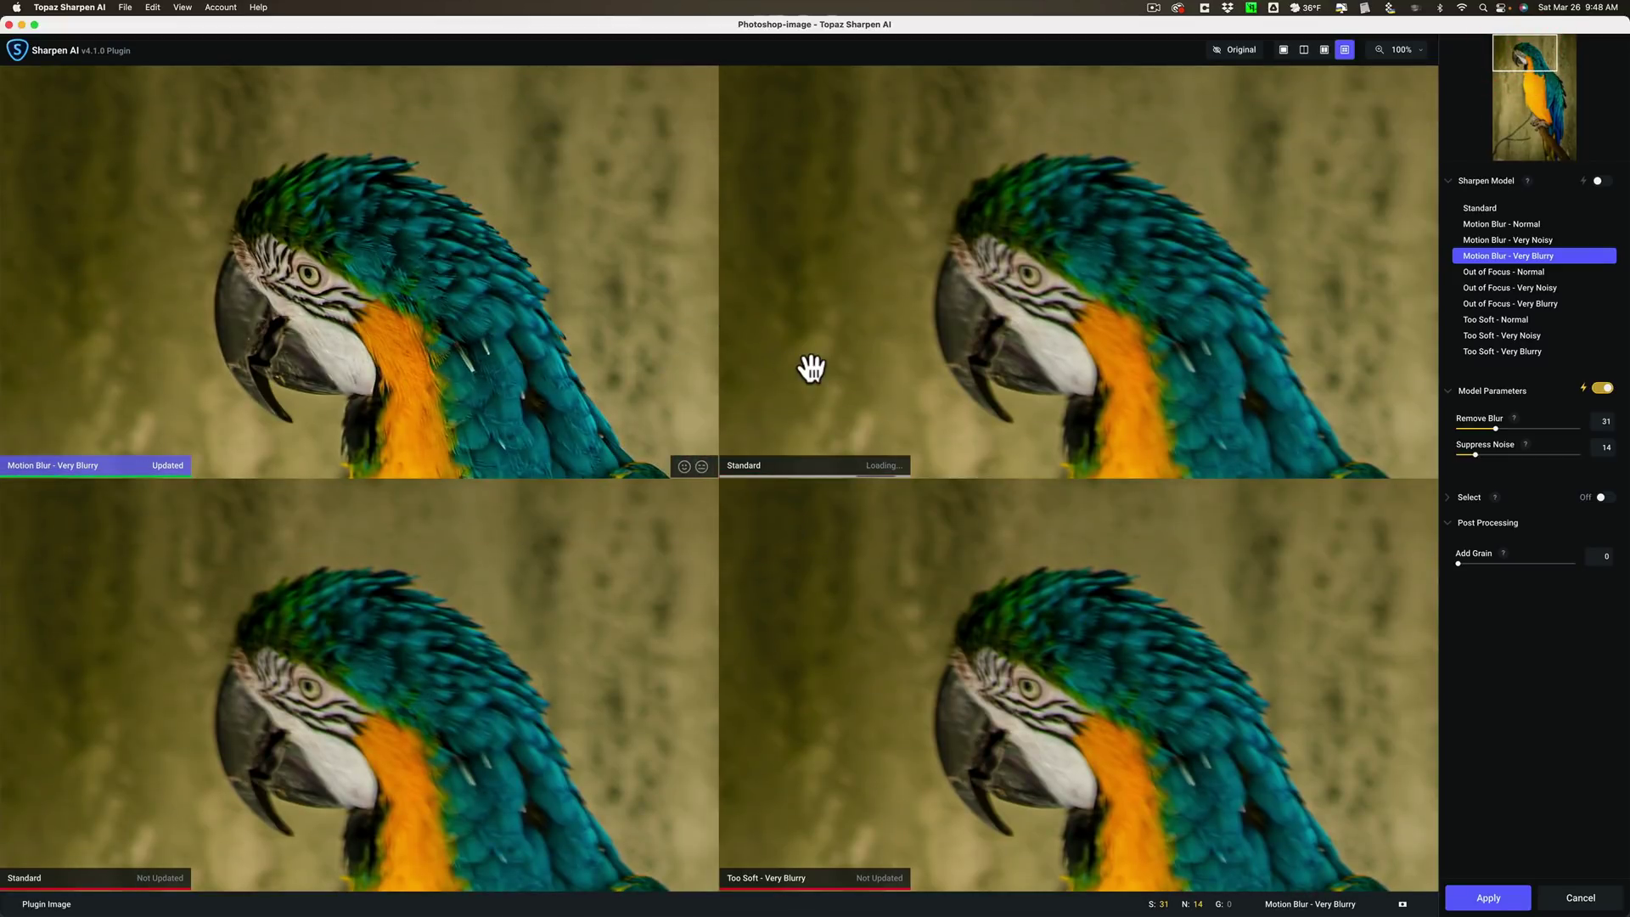
click(323, 648)
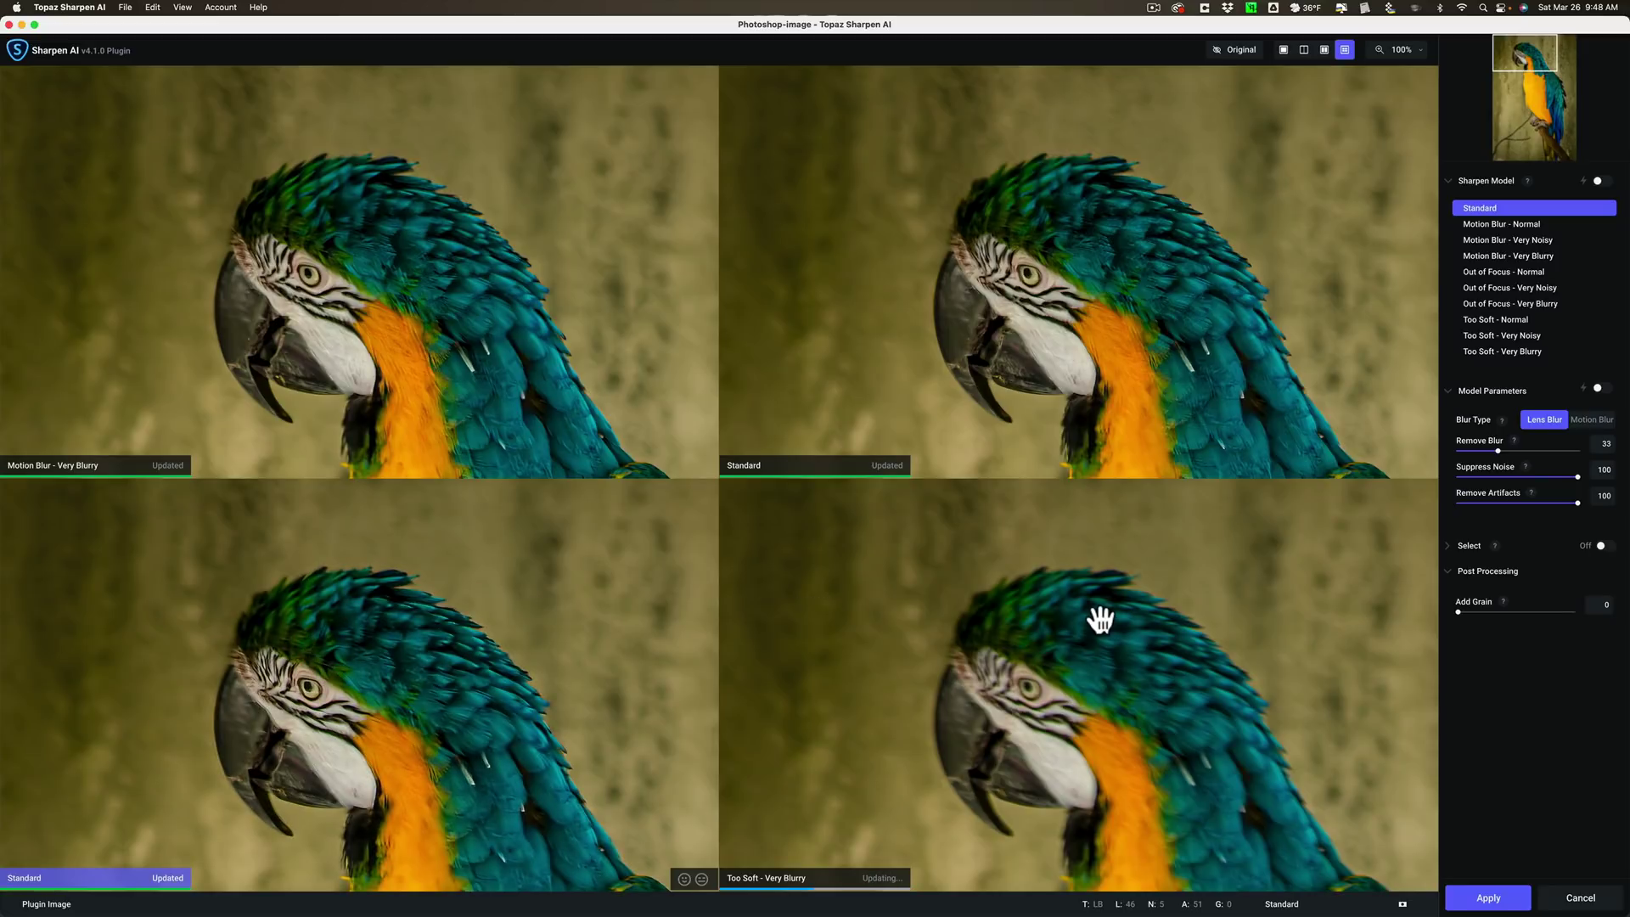
click(1580, 531)
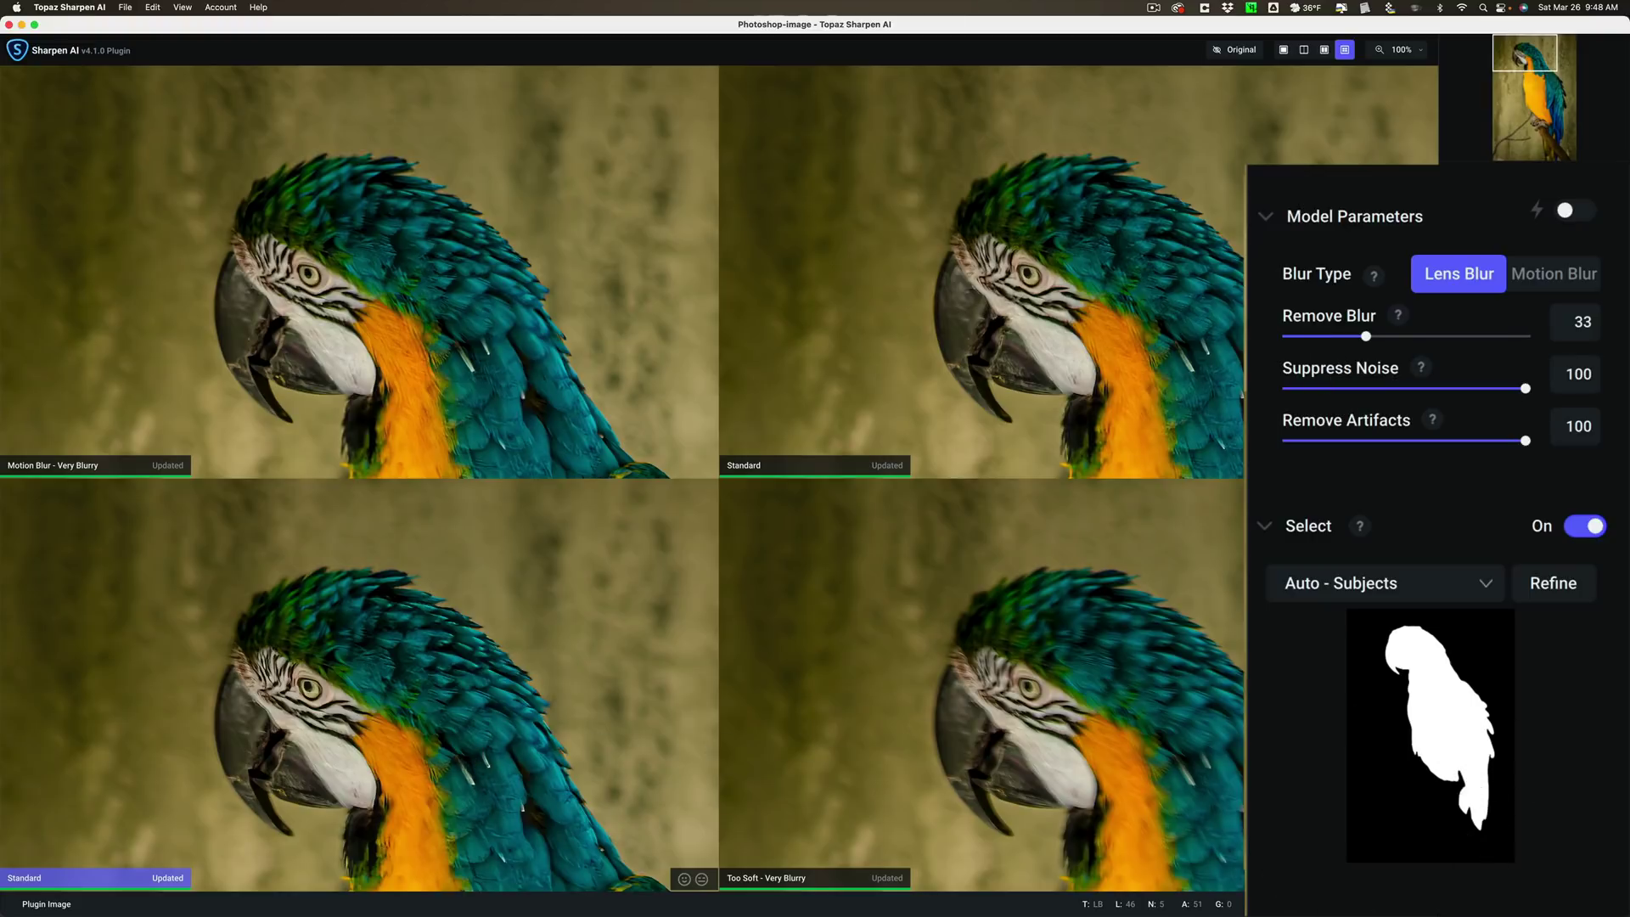
click(1489, 898)
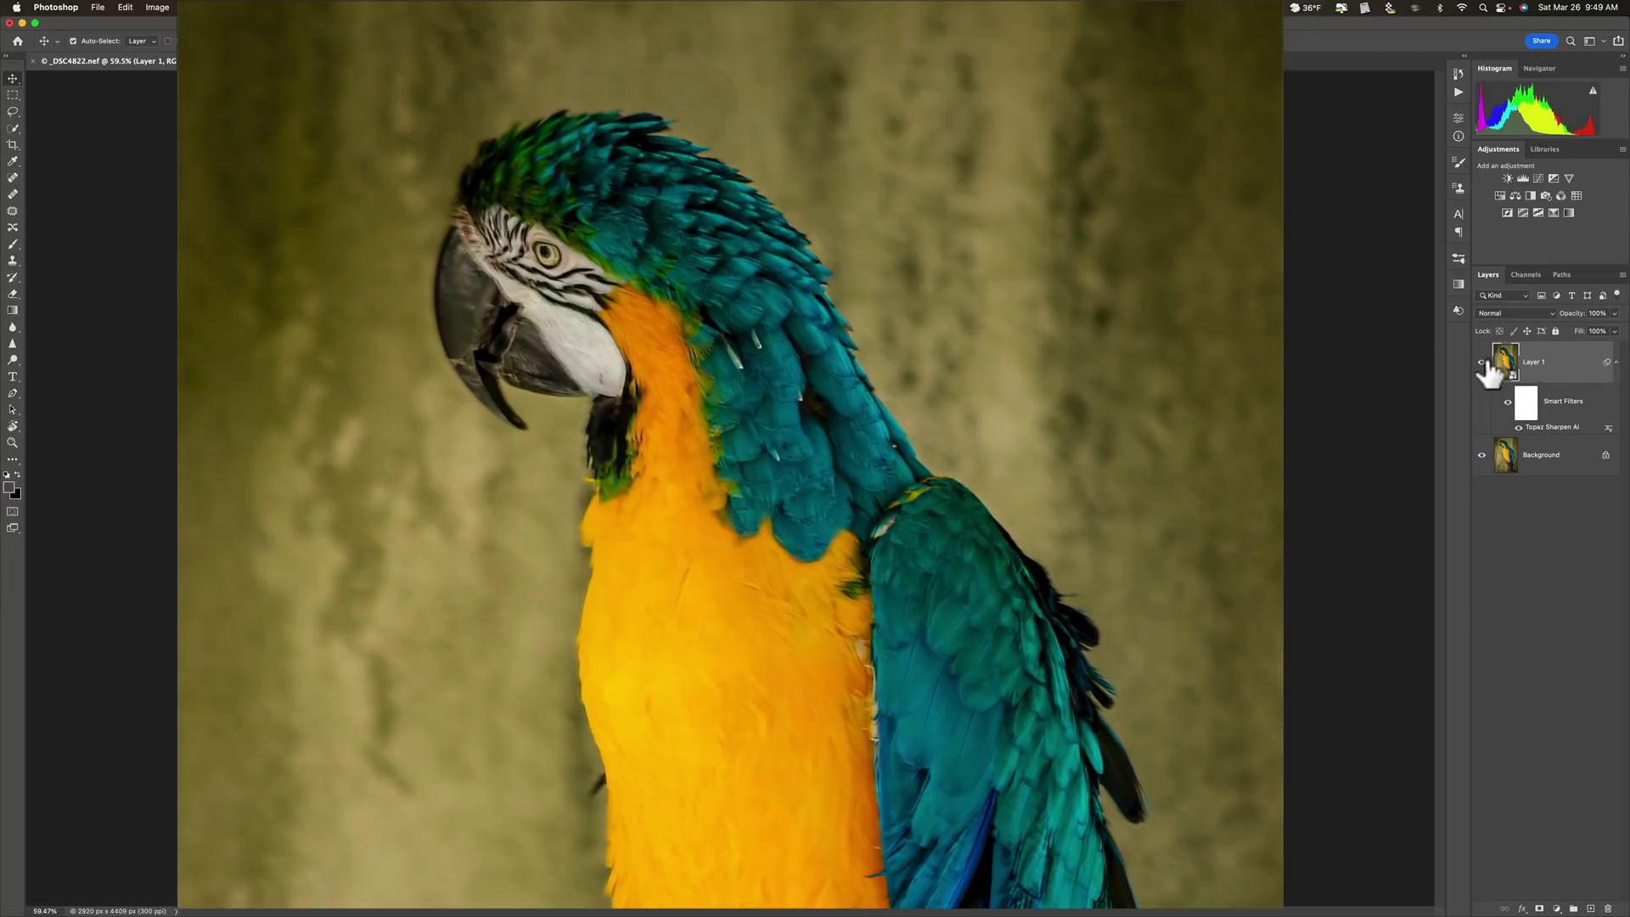
Compare the parrot before and after sharpening by repeatedly hiding and showing Layer 1, leaving it visible.
click(1482, 362)
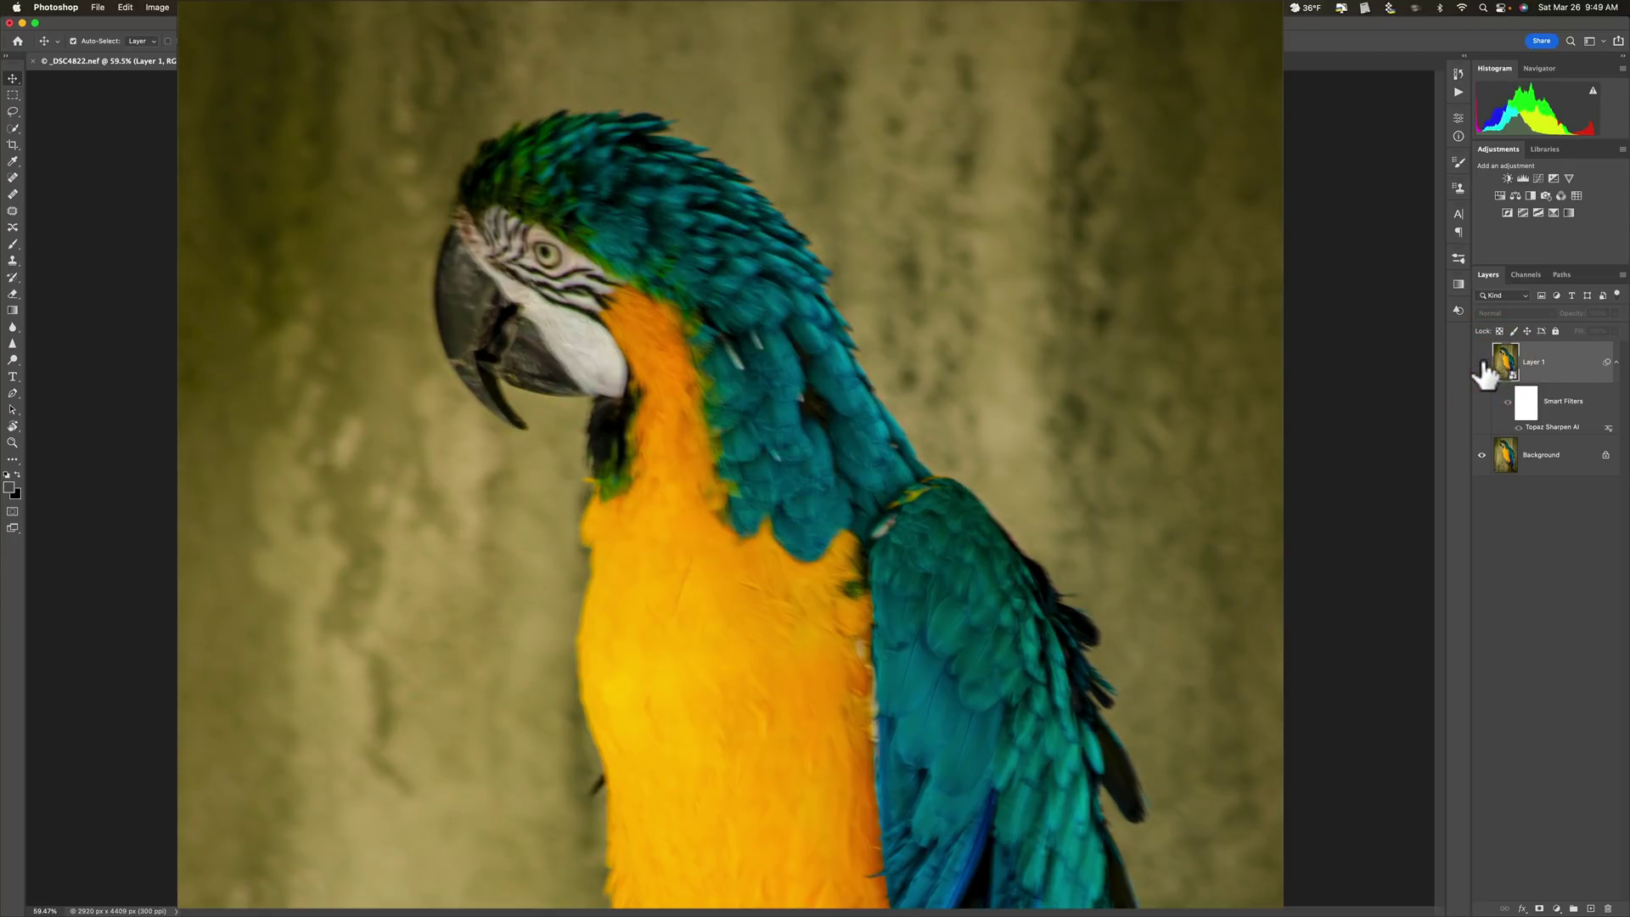
click(1481, 362)
click(1481, 361)
click(1482, 362)
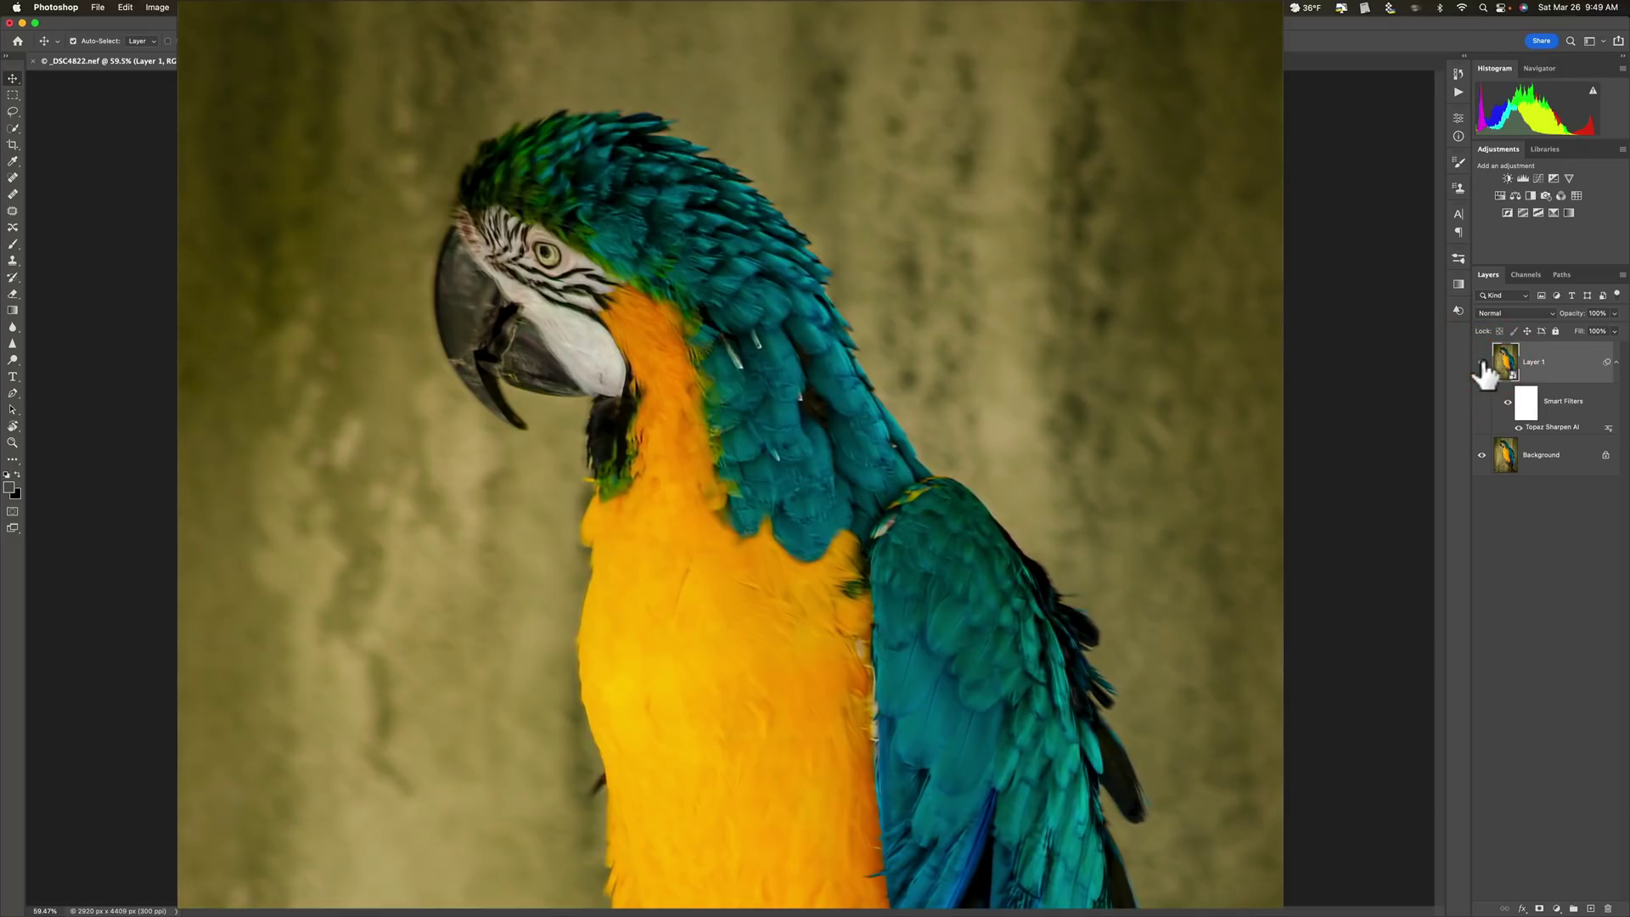
click(1481, 362)
click(1481, 362)
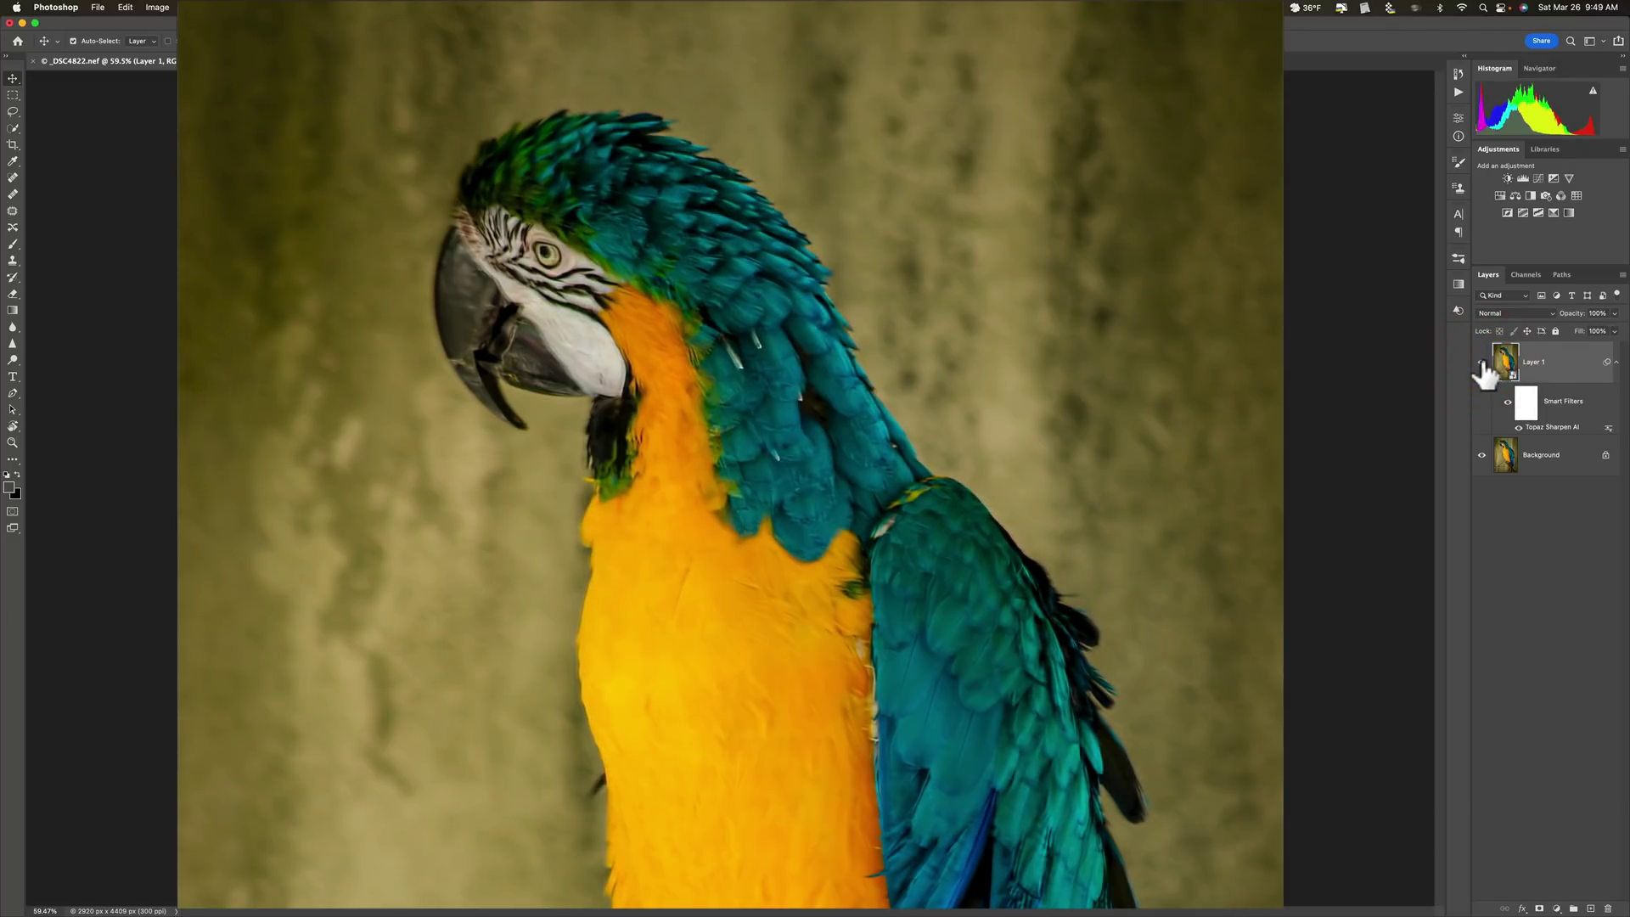